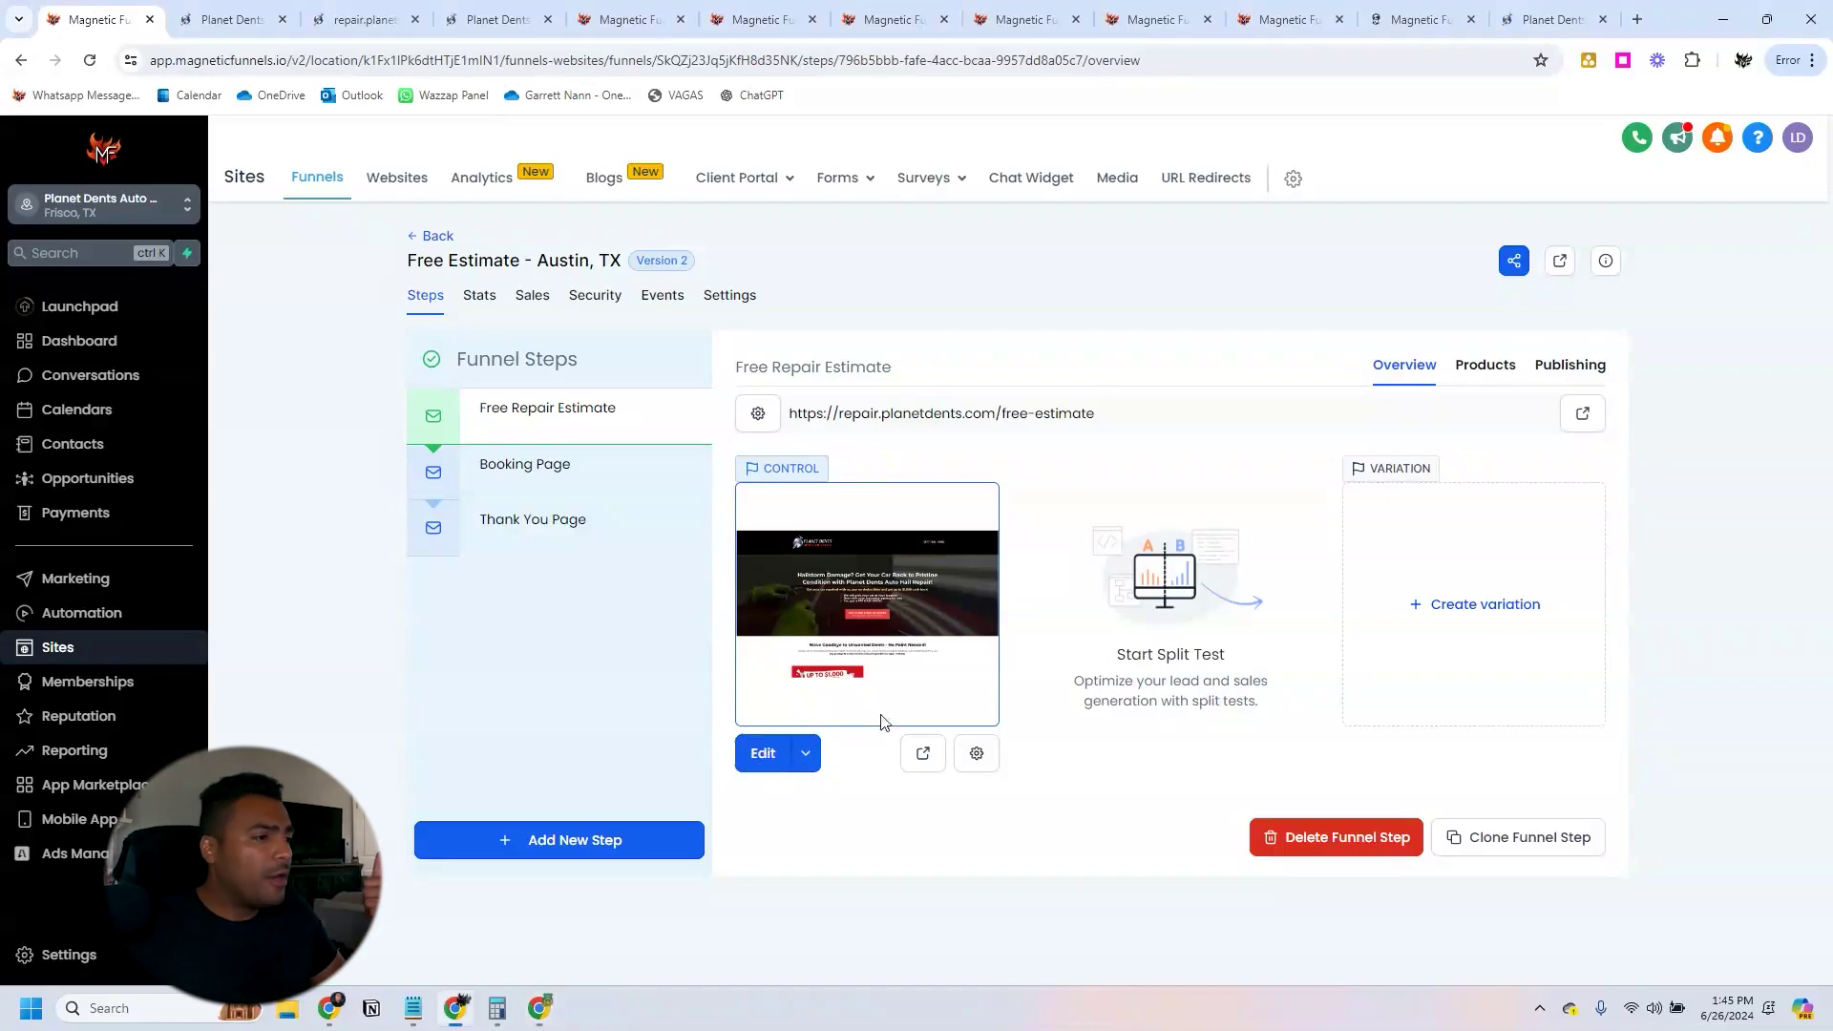
Open the Free Repair Estimate page in the builder and scroll through its hero section.
left_click(763, 753)
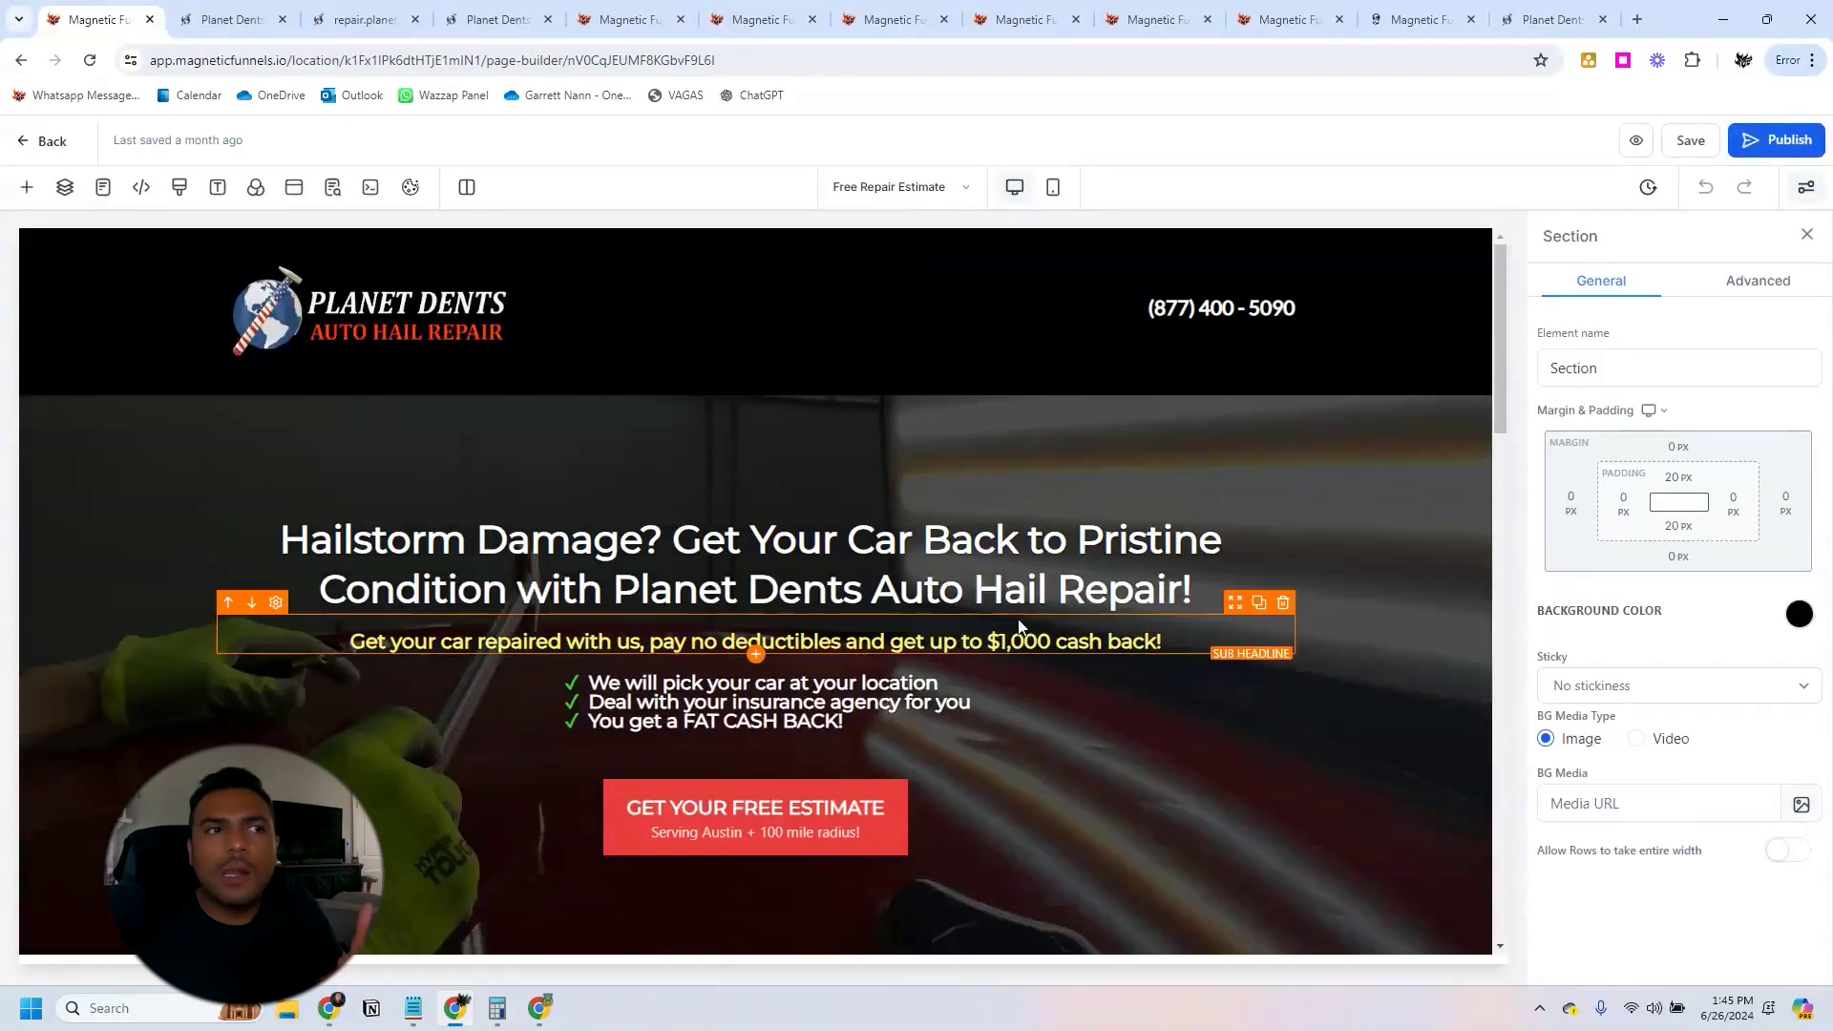
scroll(1014, 647, "down", 1)
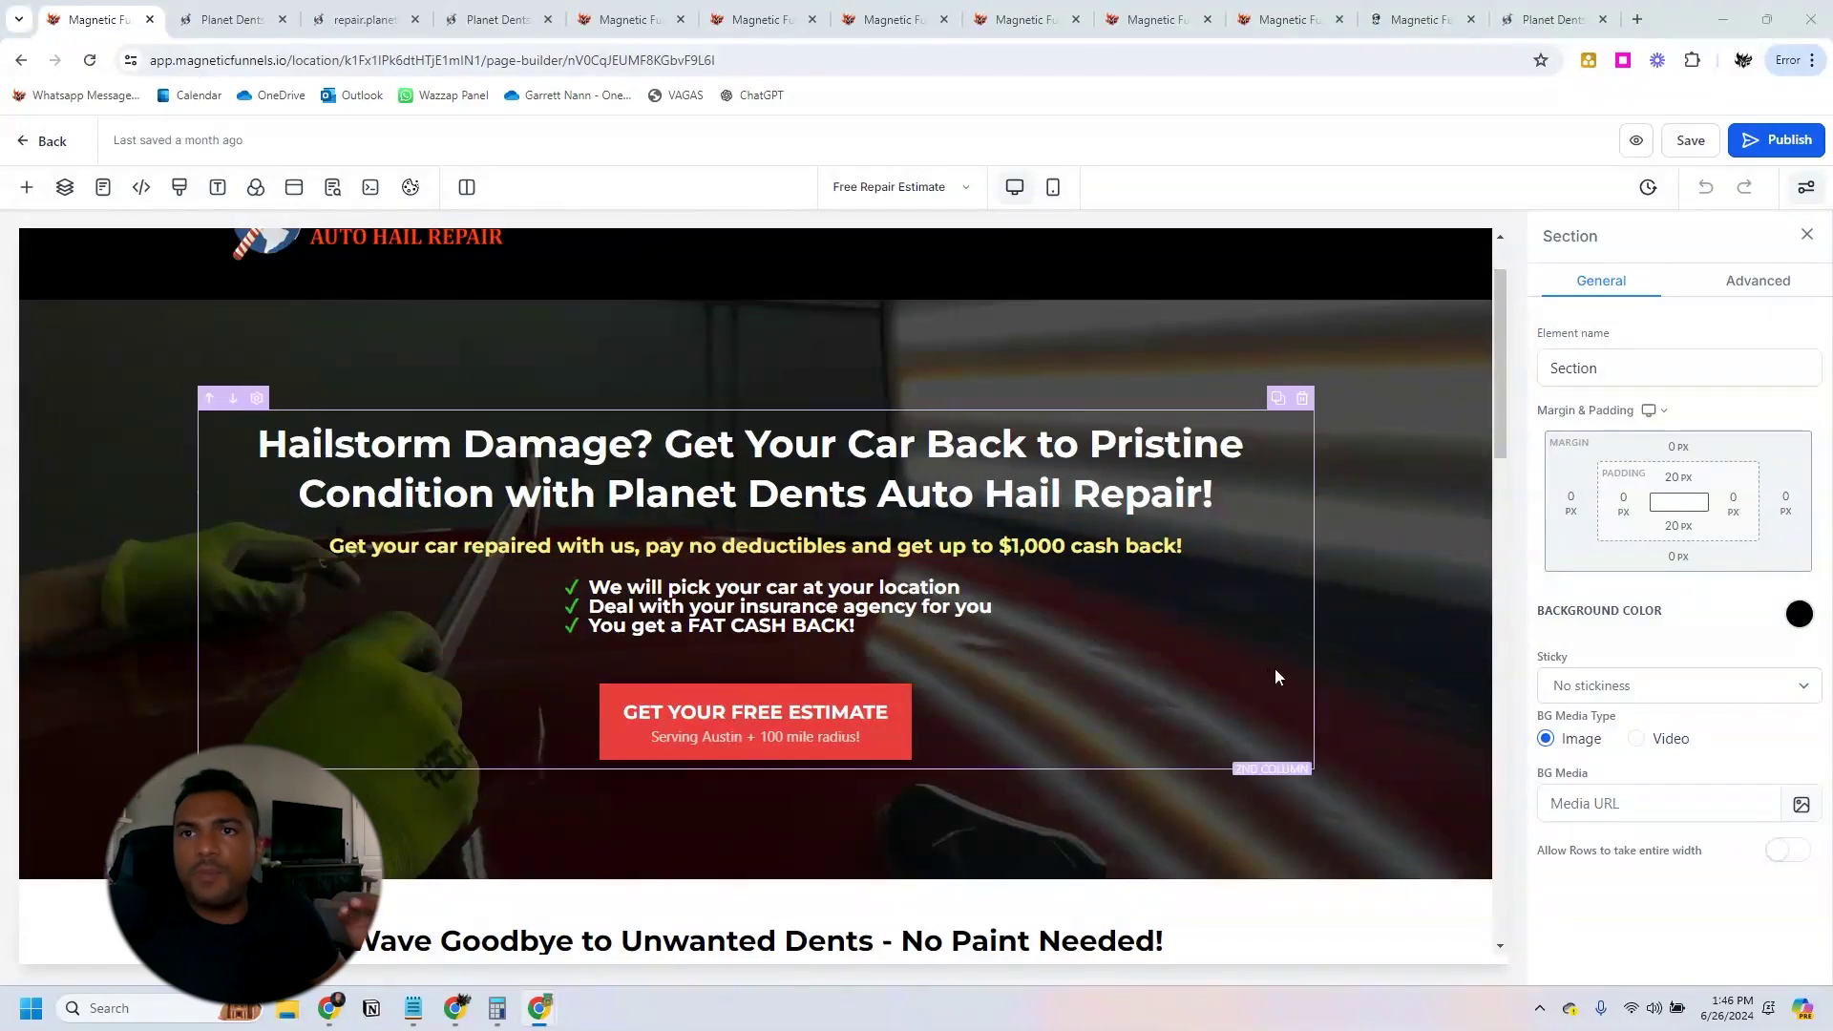
key("ctrl+Tab")
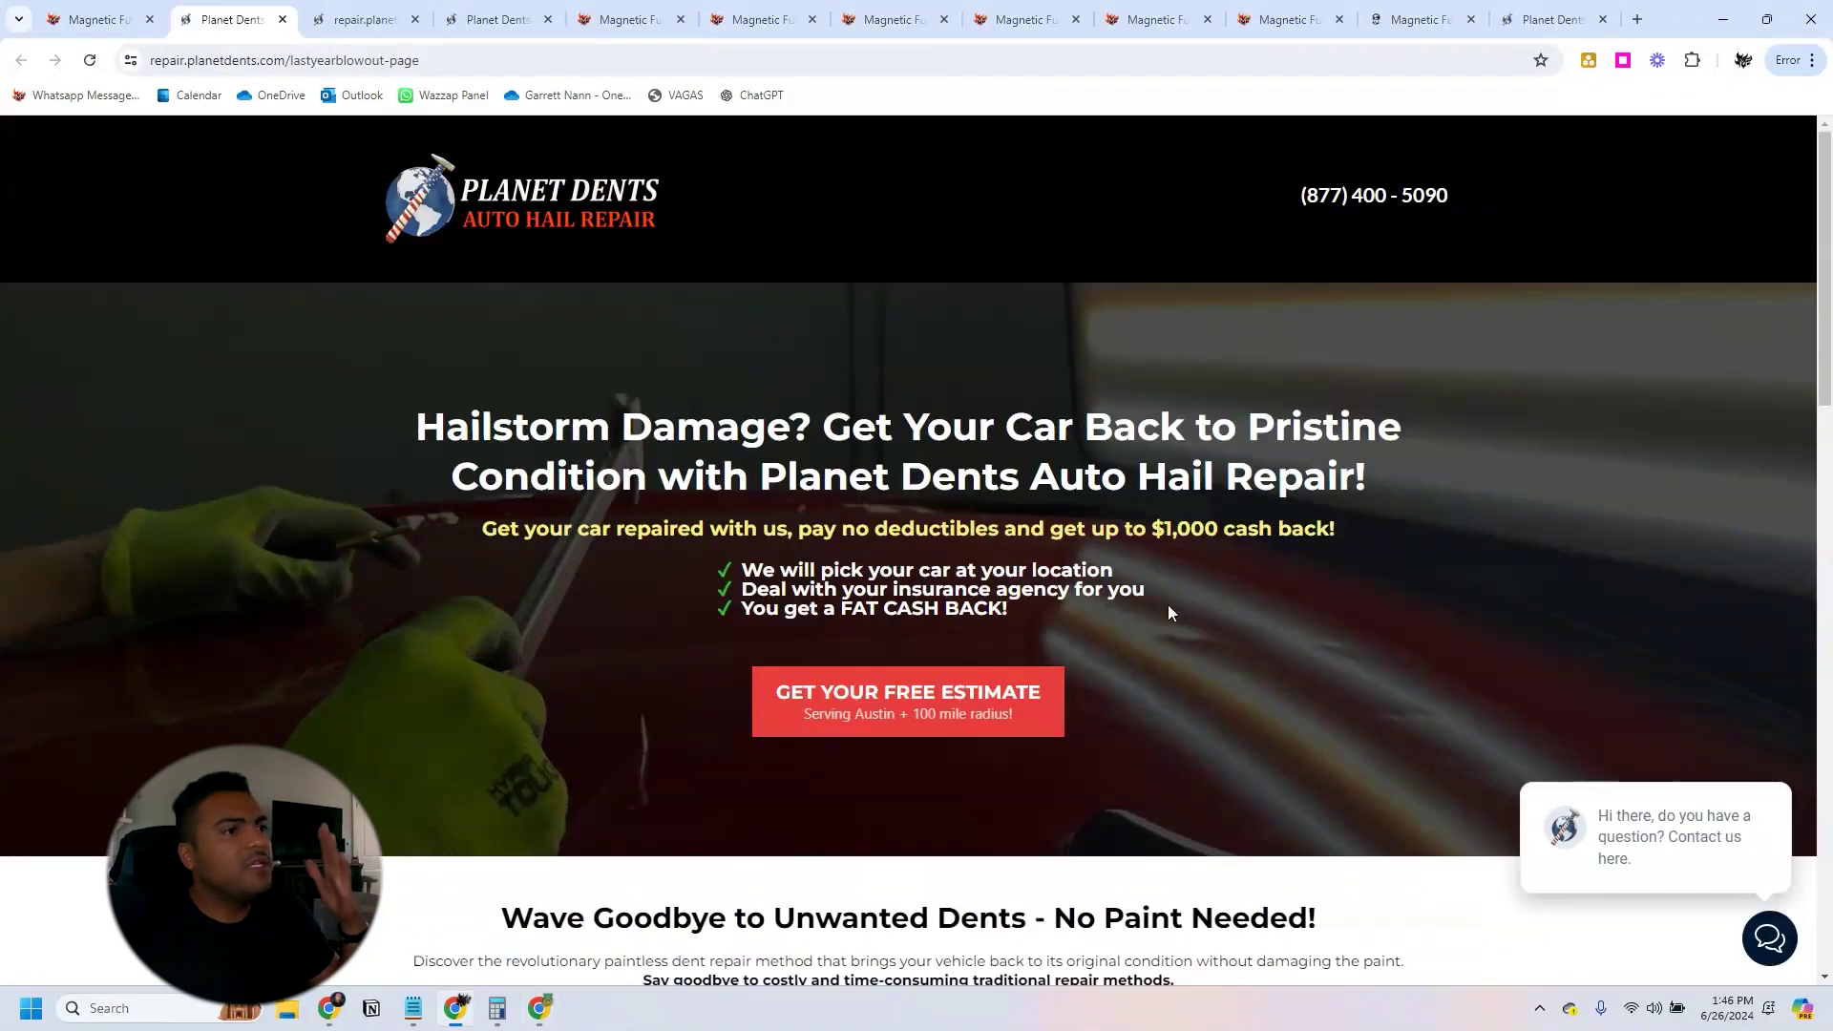
left_click(912, 702)
scroll(923, 694, "down", 1)
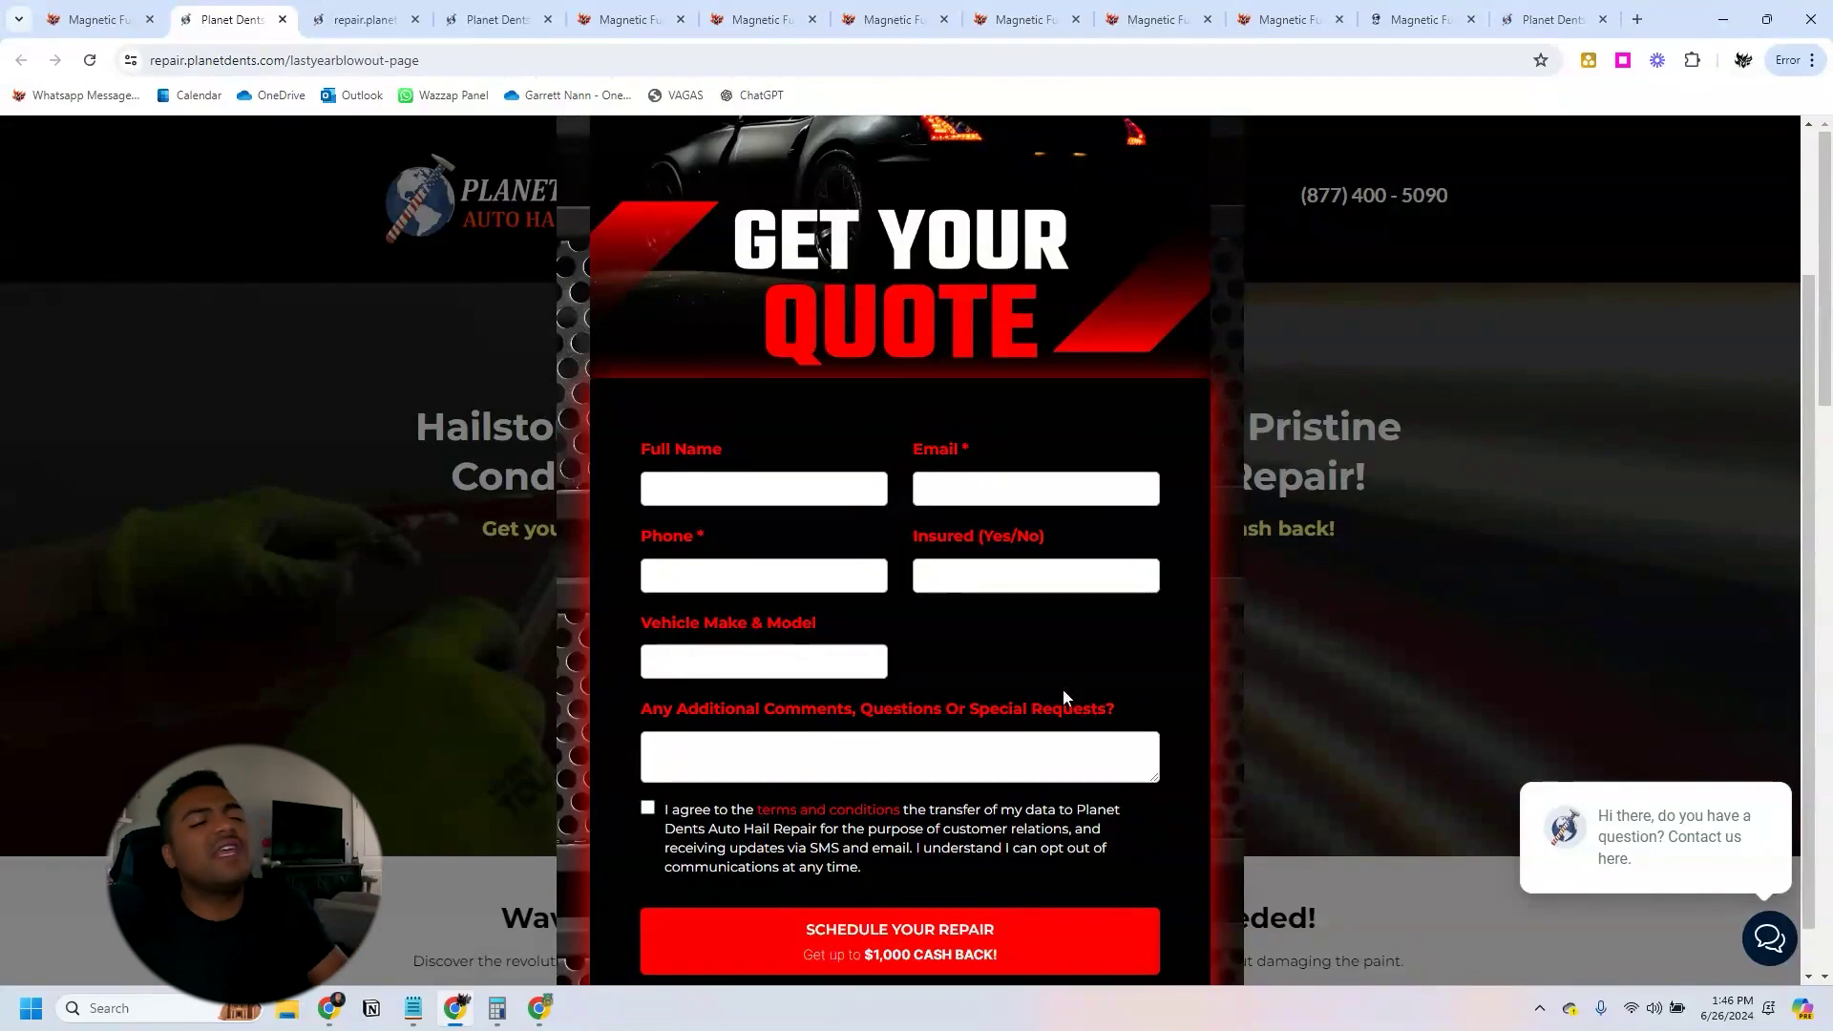
left_click(1347, 440)
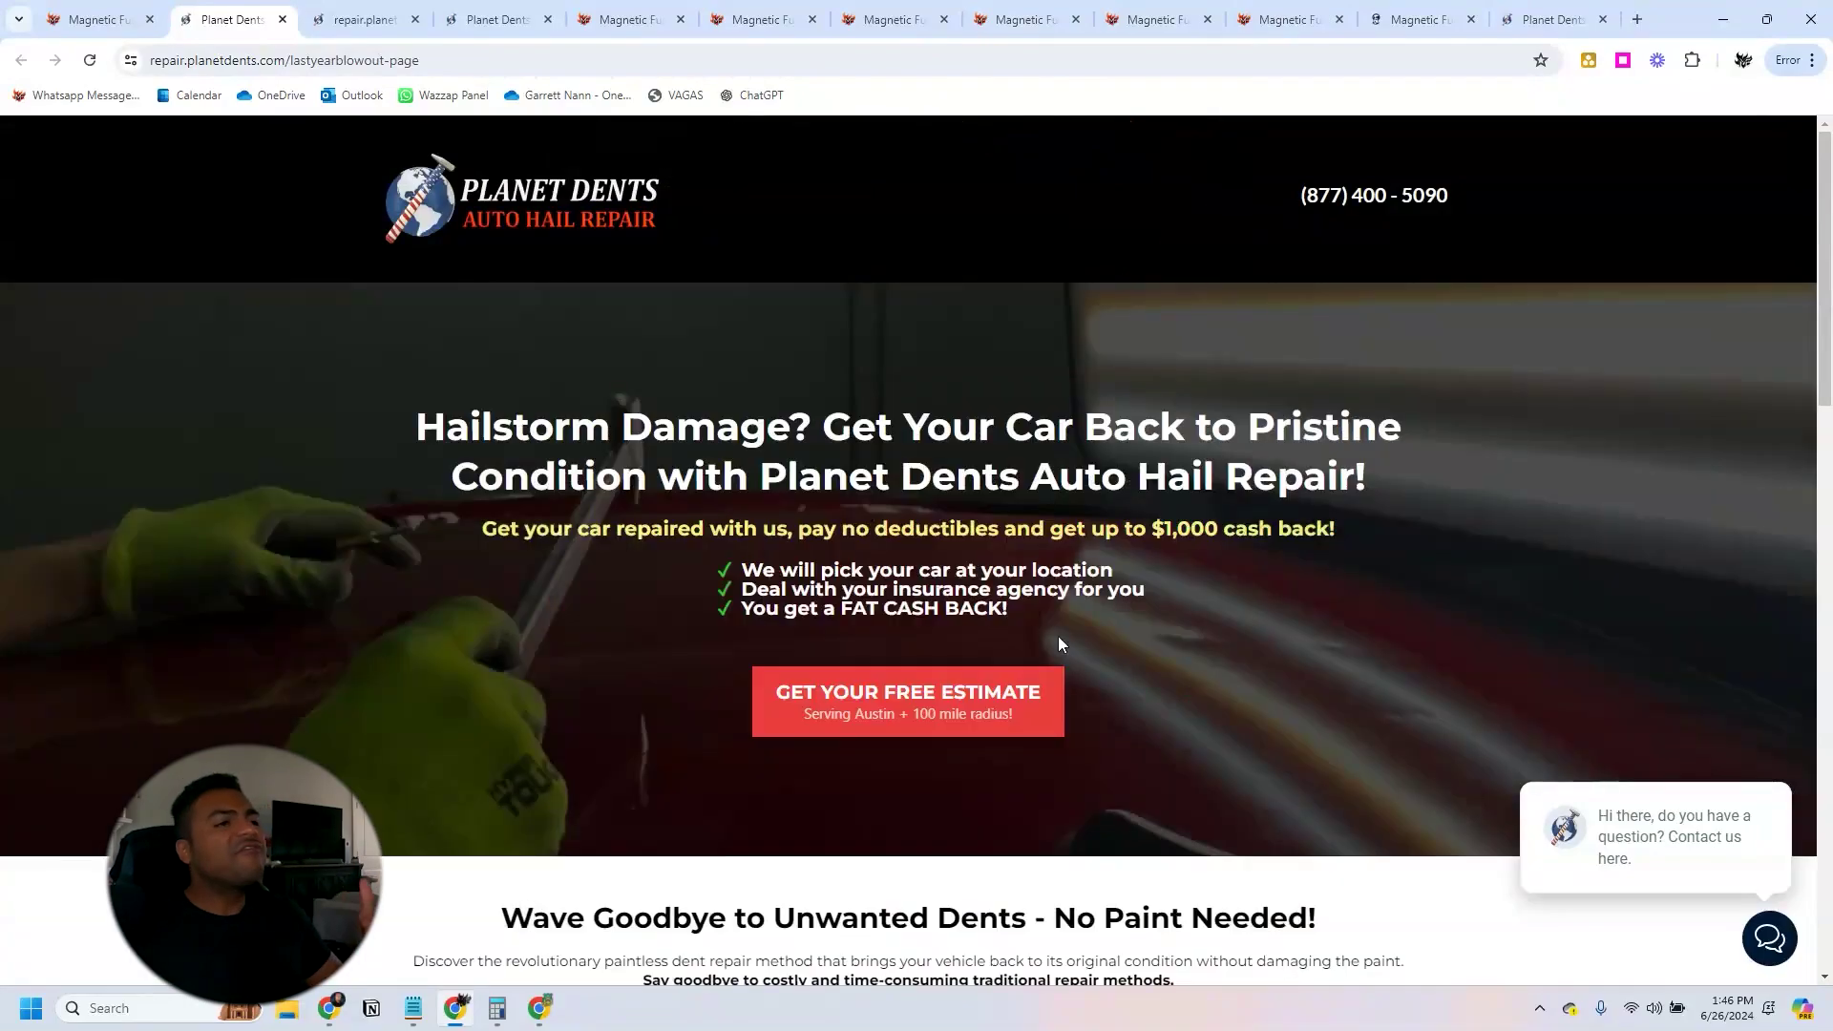
left_click(364, 29)
scroll(1161, 559, "up", 1)
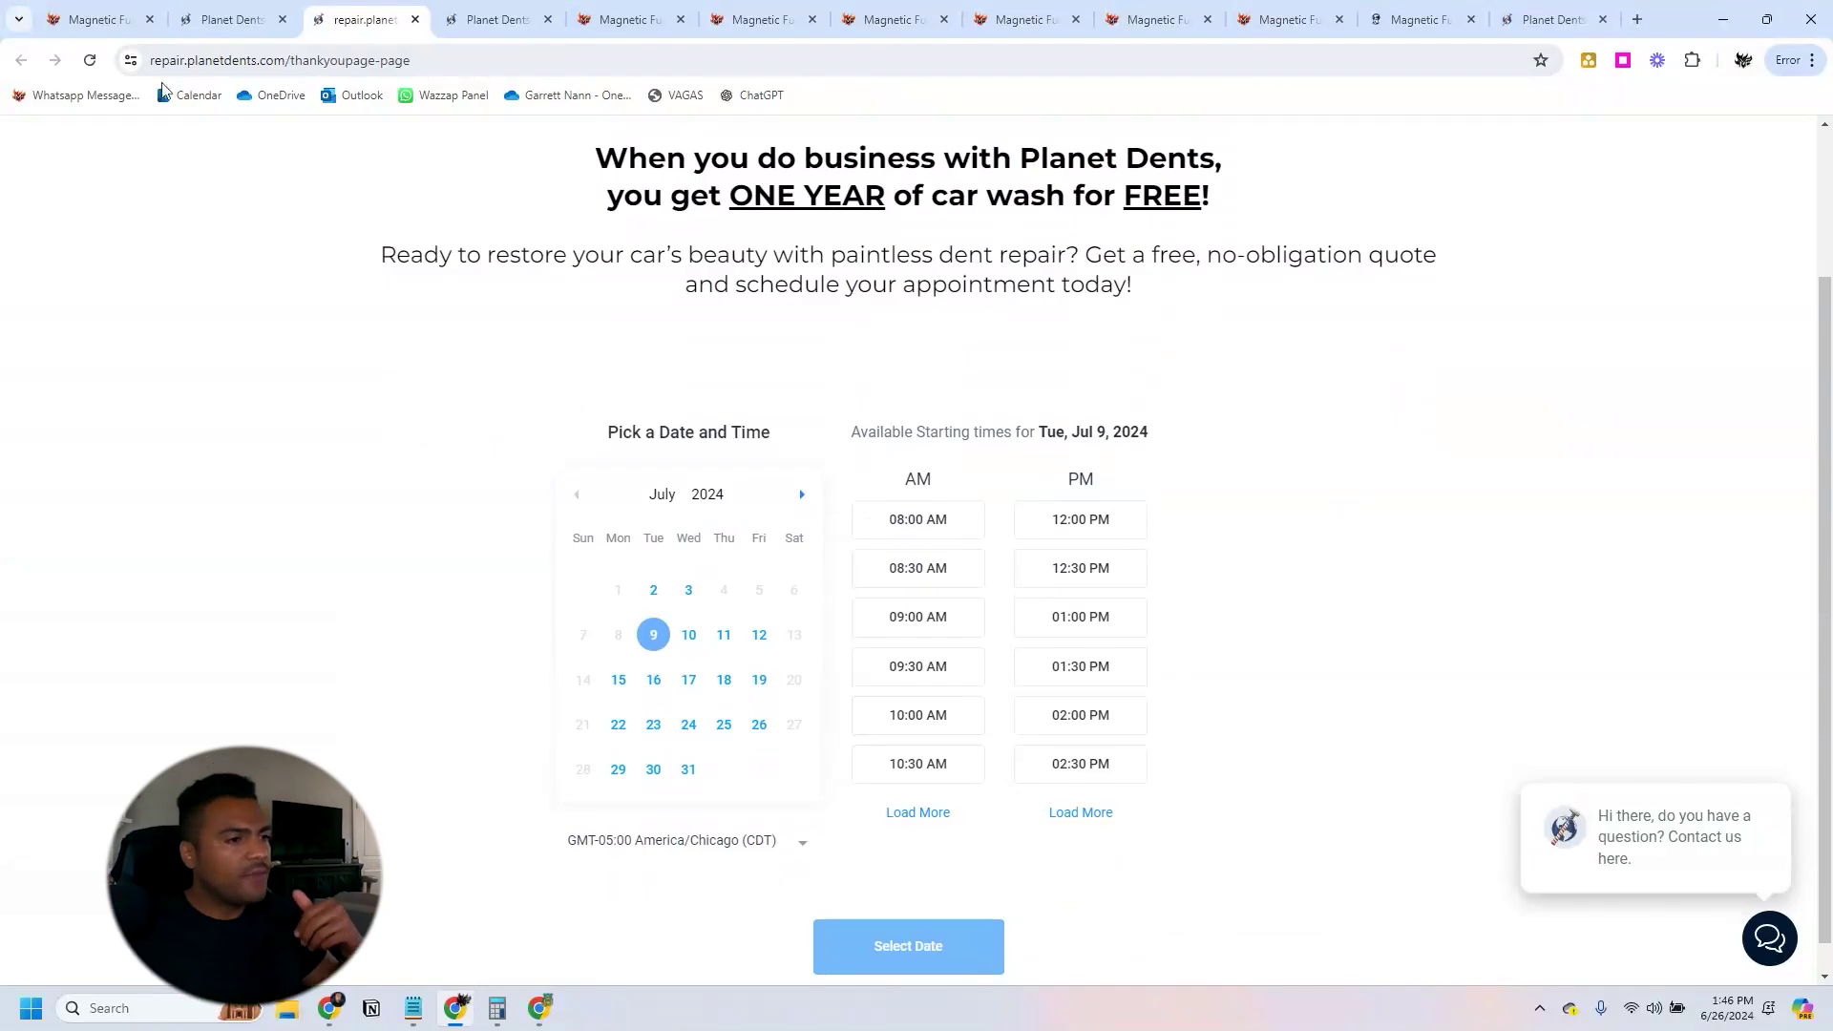
left_click(117, 30)
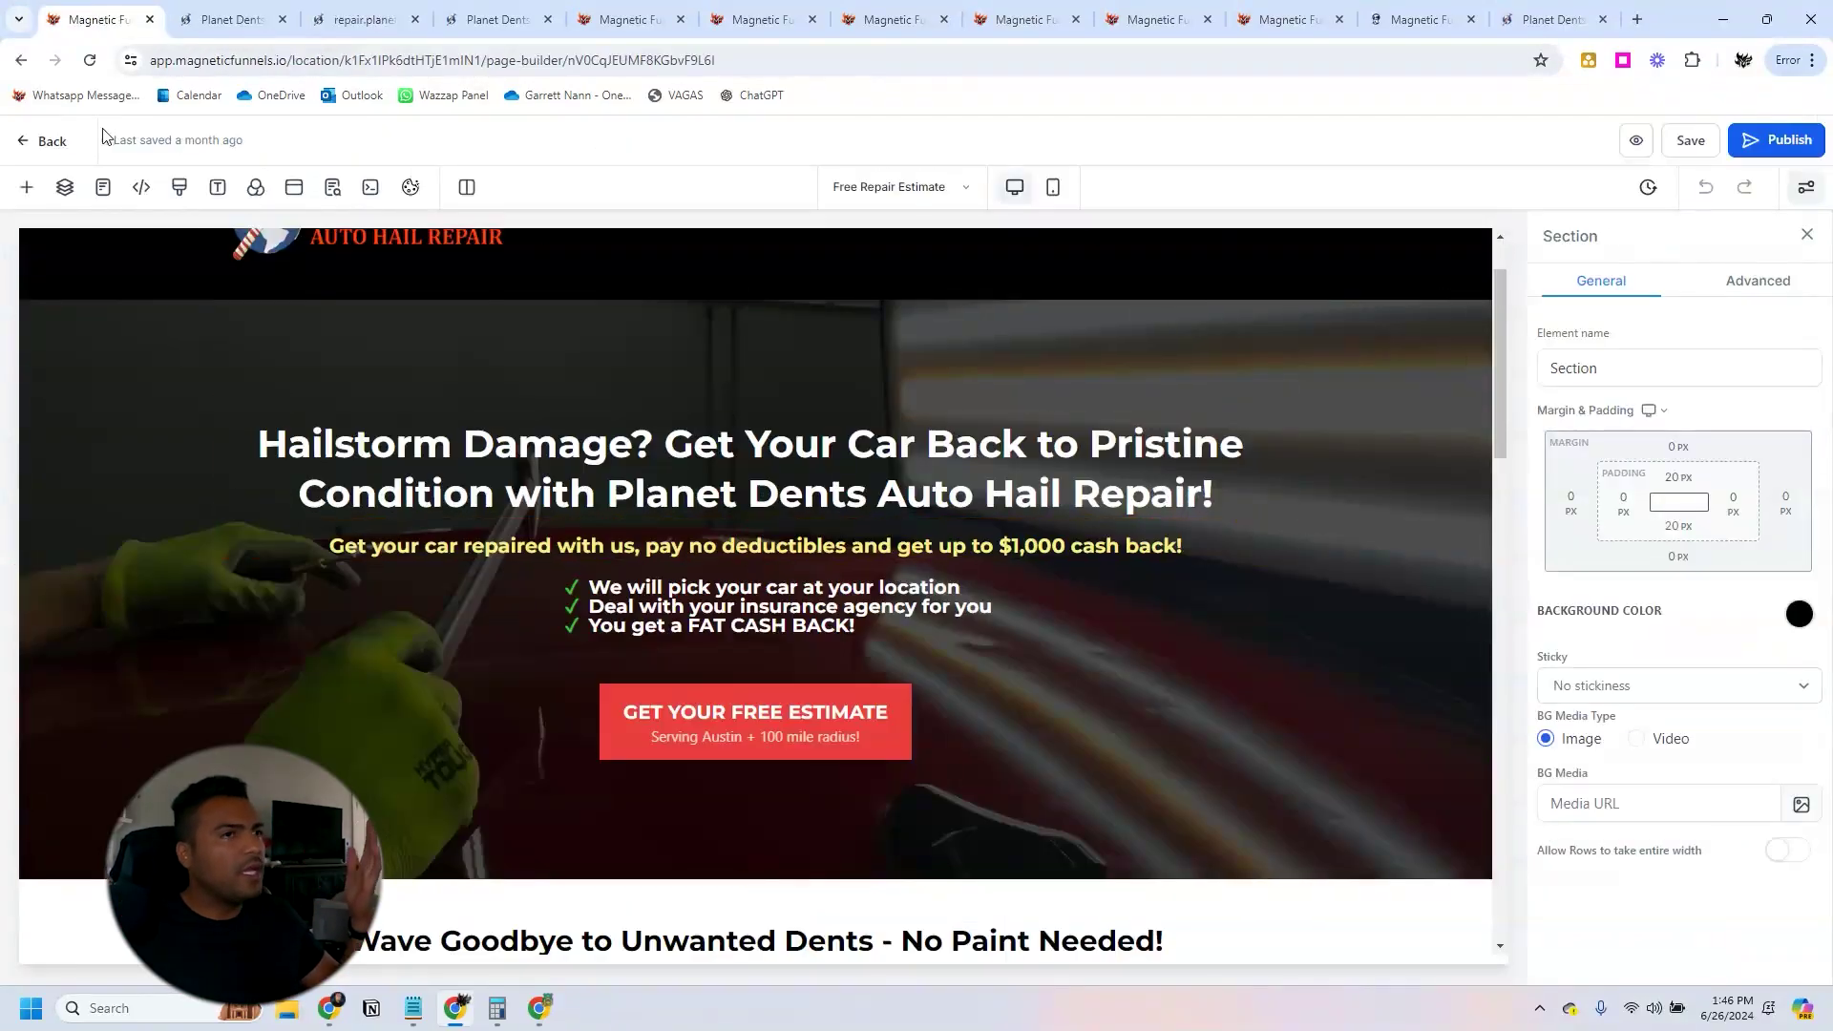
Return to the Austin funnel's steps, view its Thank You Page, then go back to the funnel list.
left_click(43, 141)
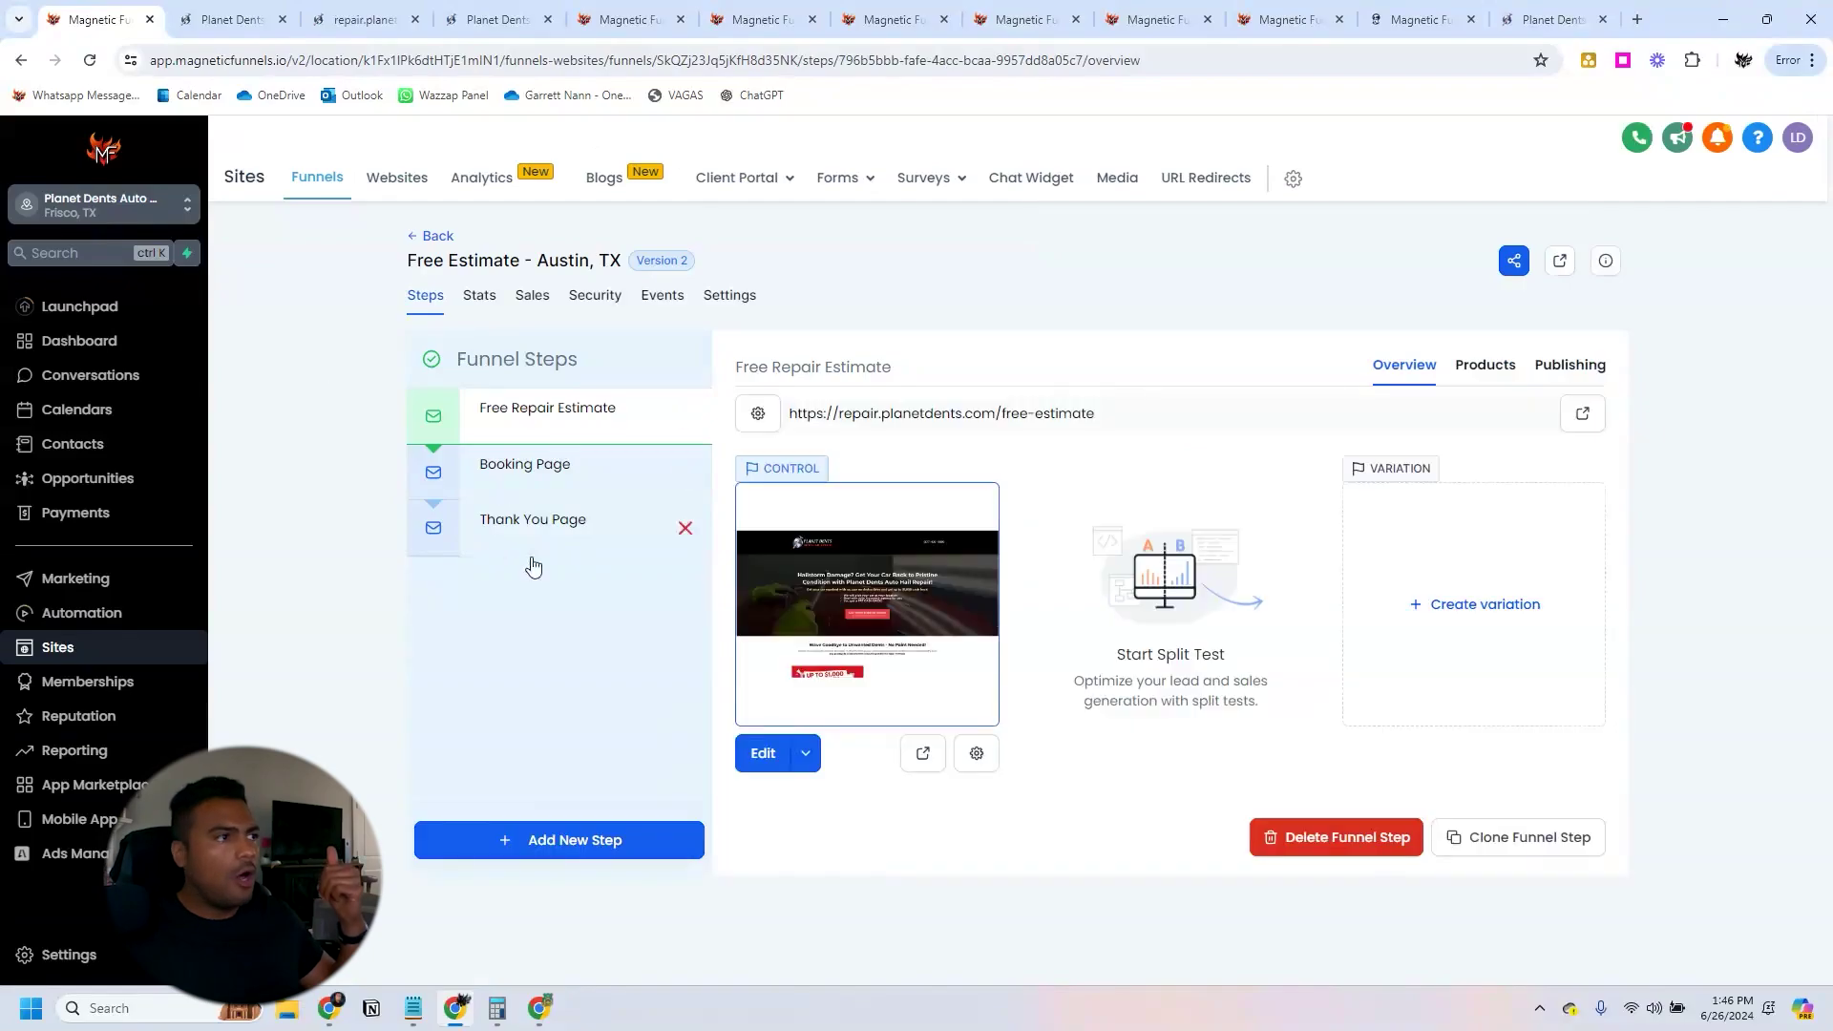
left_click(535, 530)
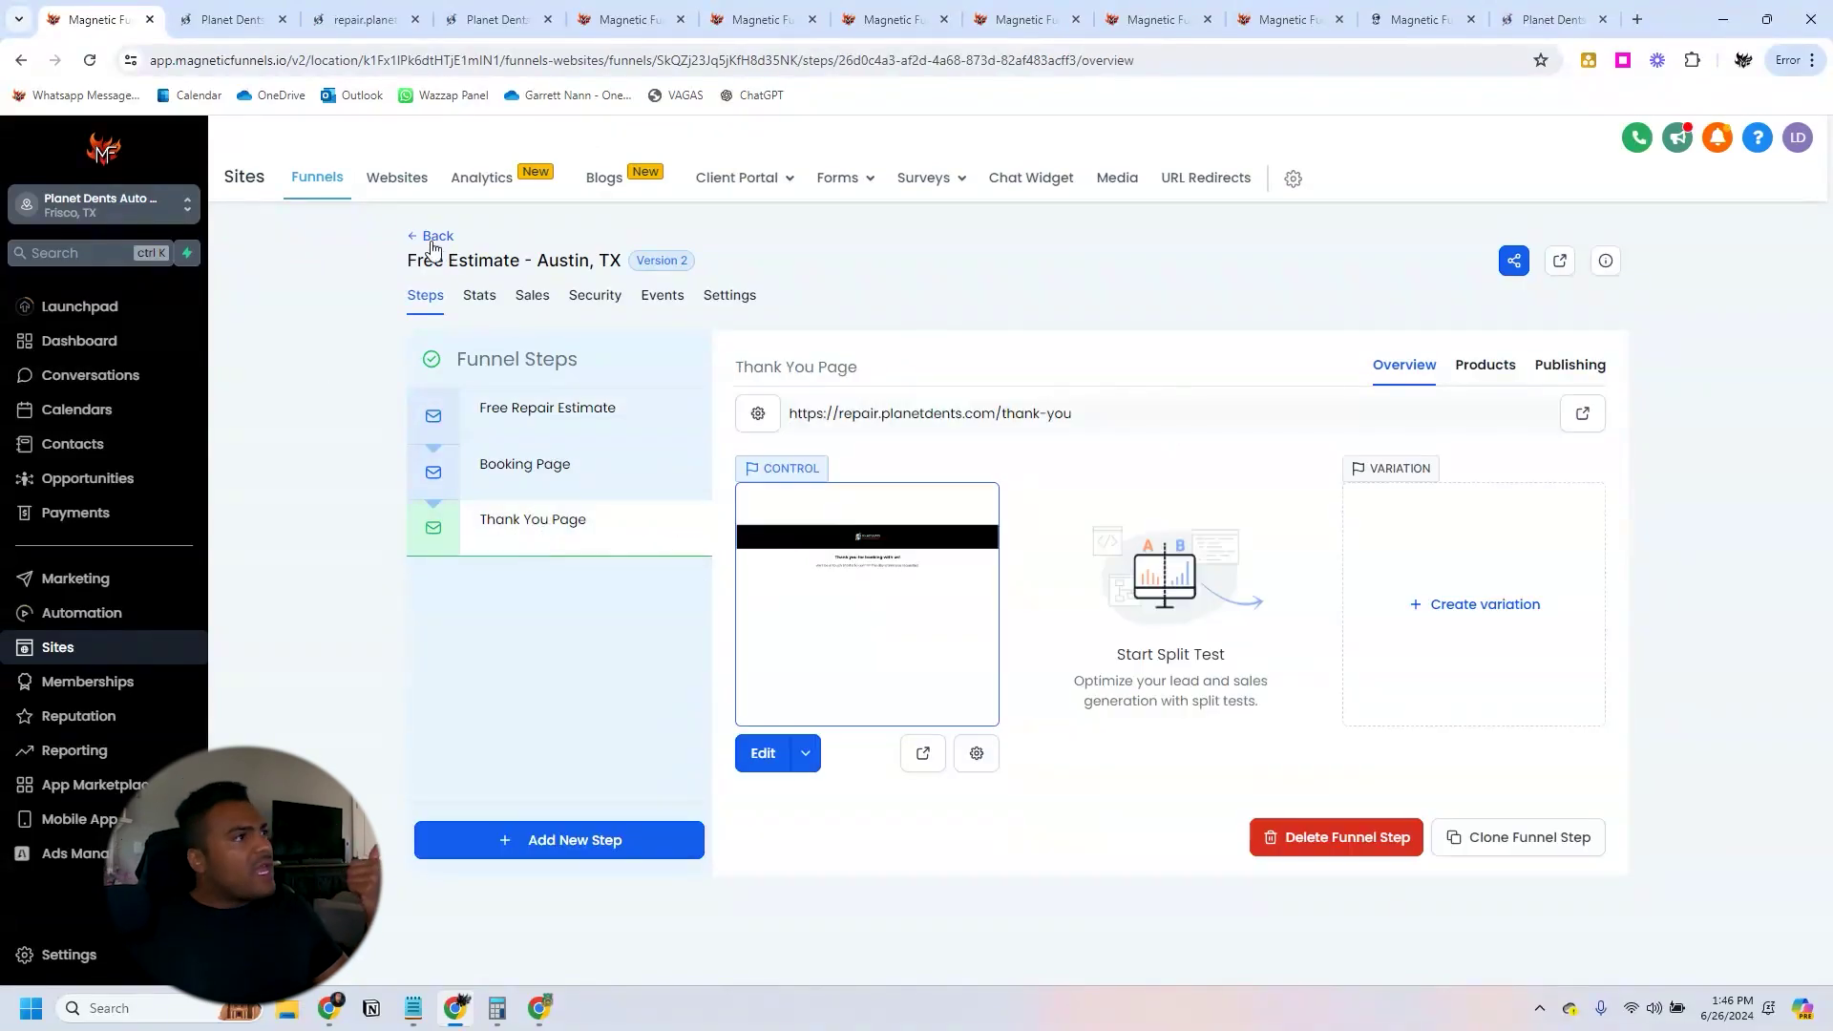
left_click(433, 238)
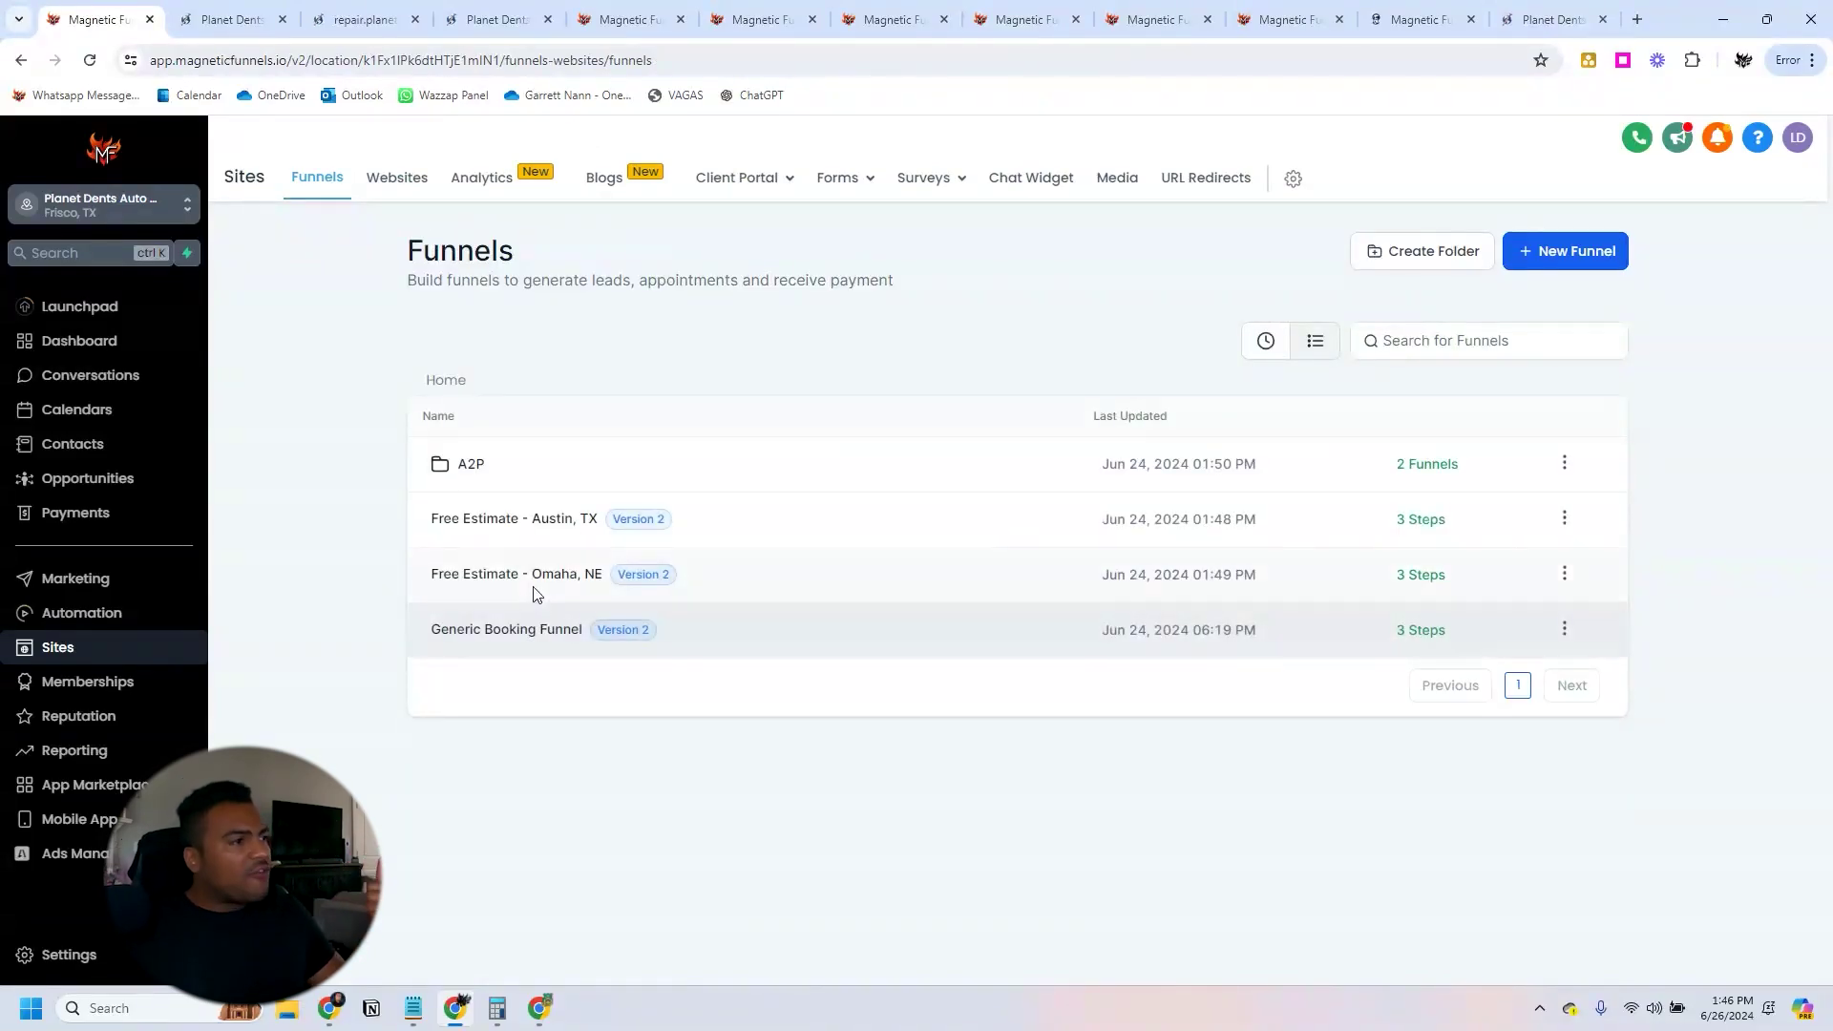
Browse the Free Estimate - Omaha, NE funnel's Booking Page and Thank You Page steps.
left_click(533, 587)
left_click(521, 468)
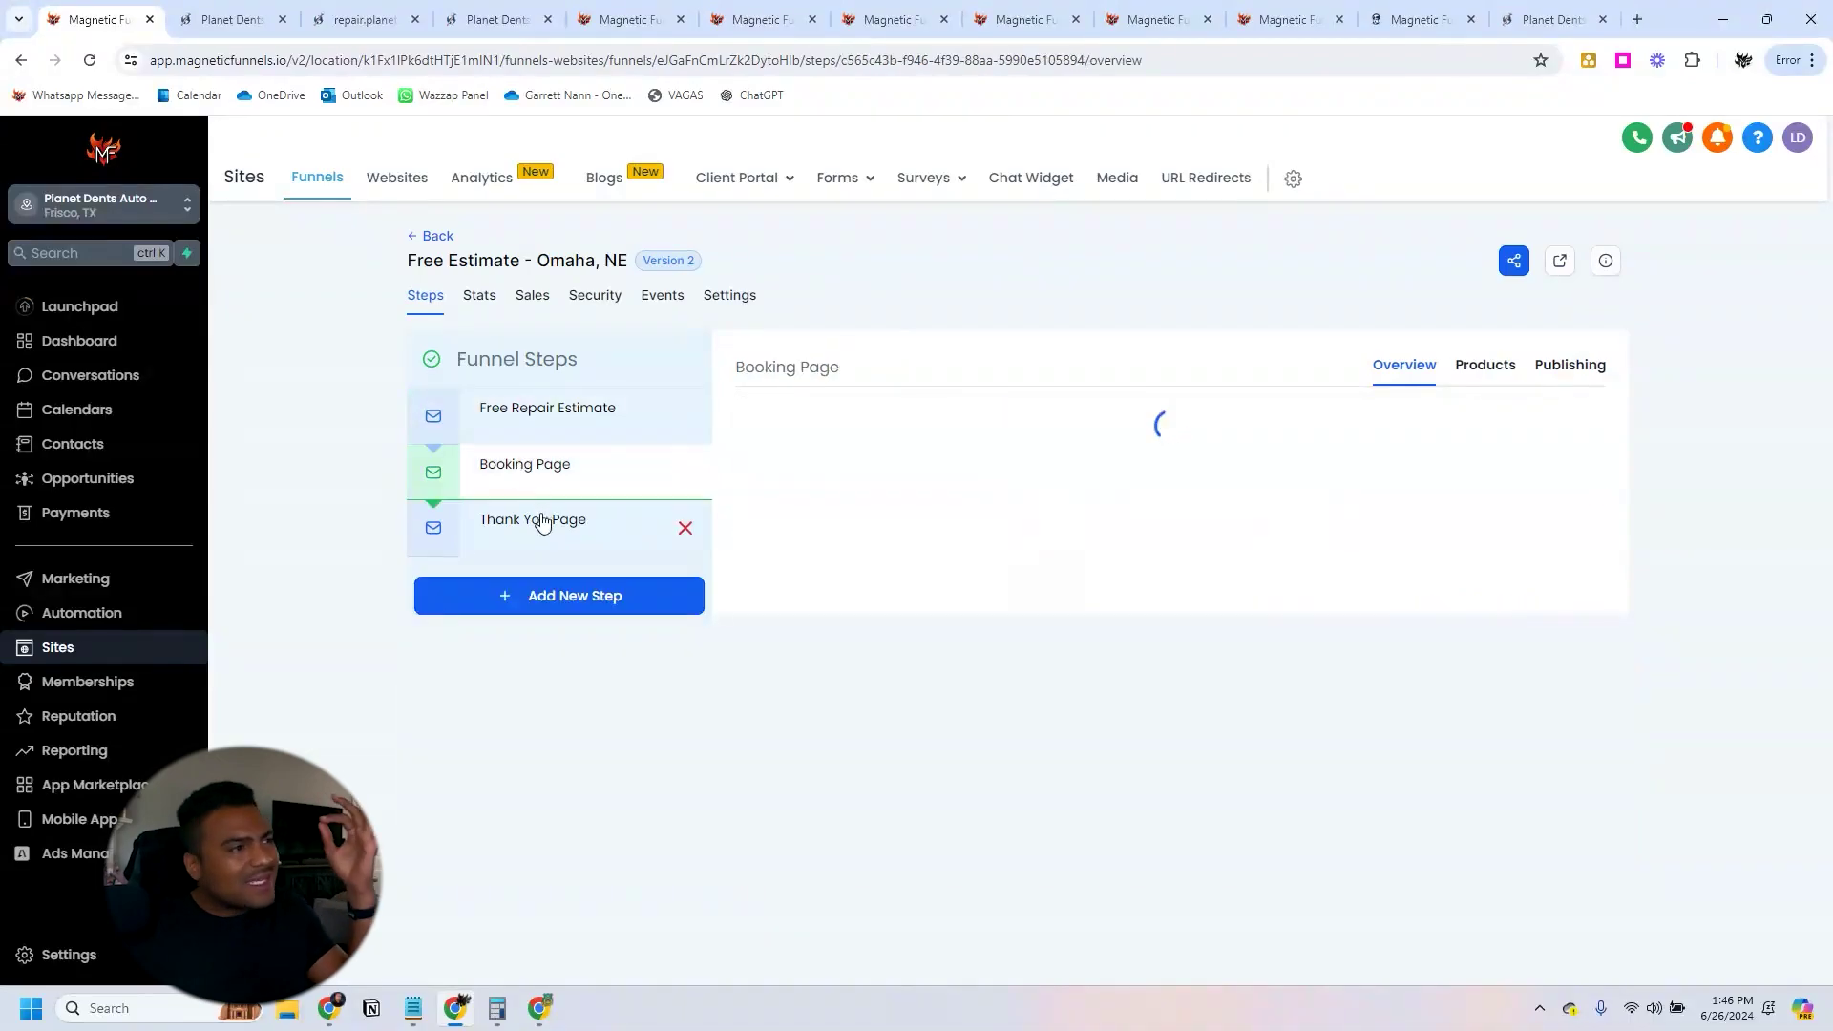
left_click(541, 524)
left_click(429, 238)
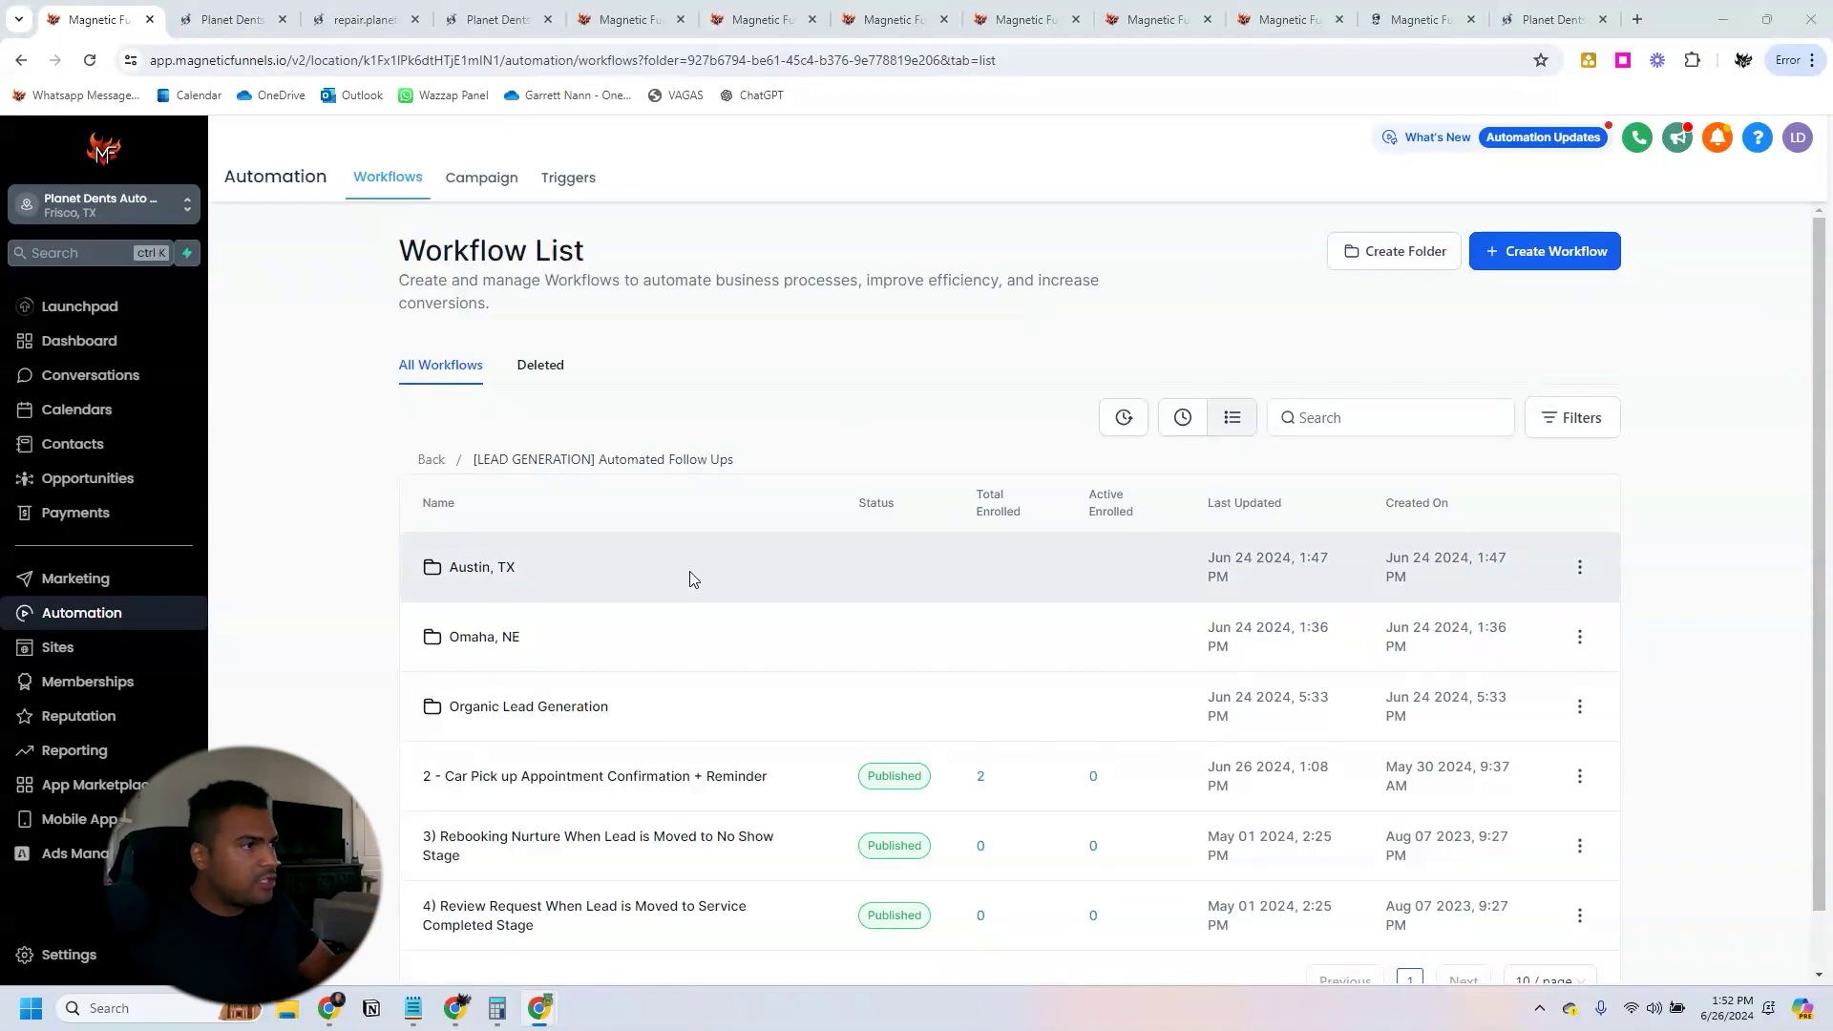
Open the Austin, TX Meta Ads workflow and review its new-lead internal notification step without changes.
left_click(478, 570)
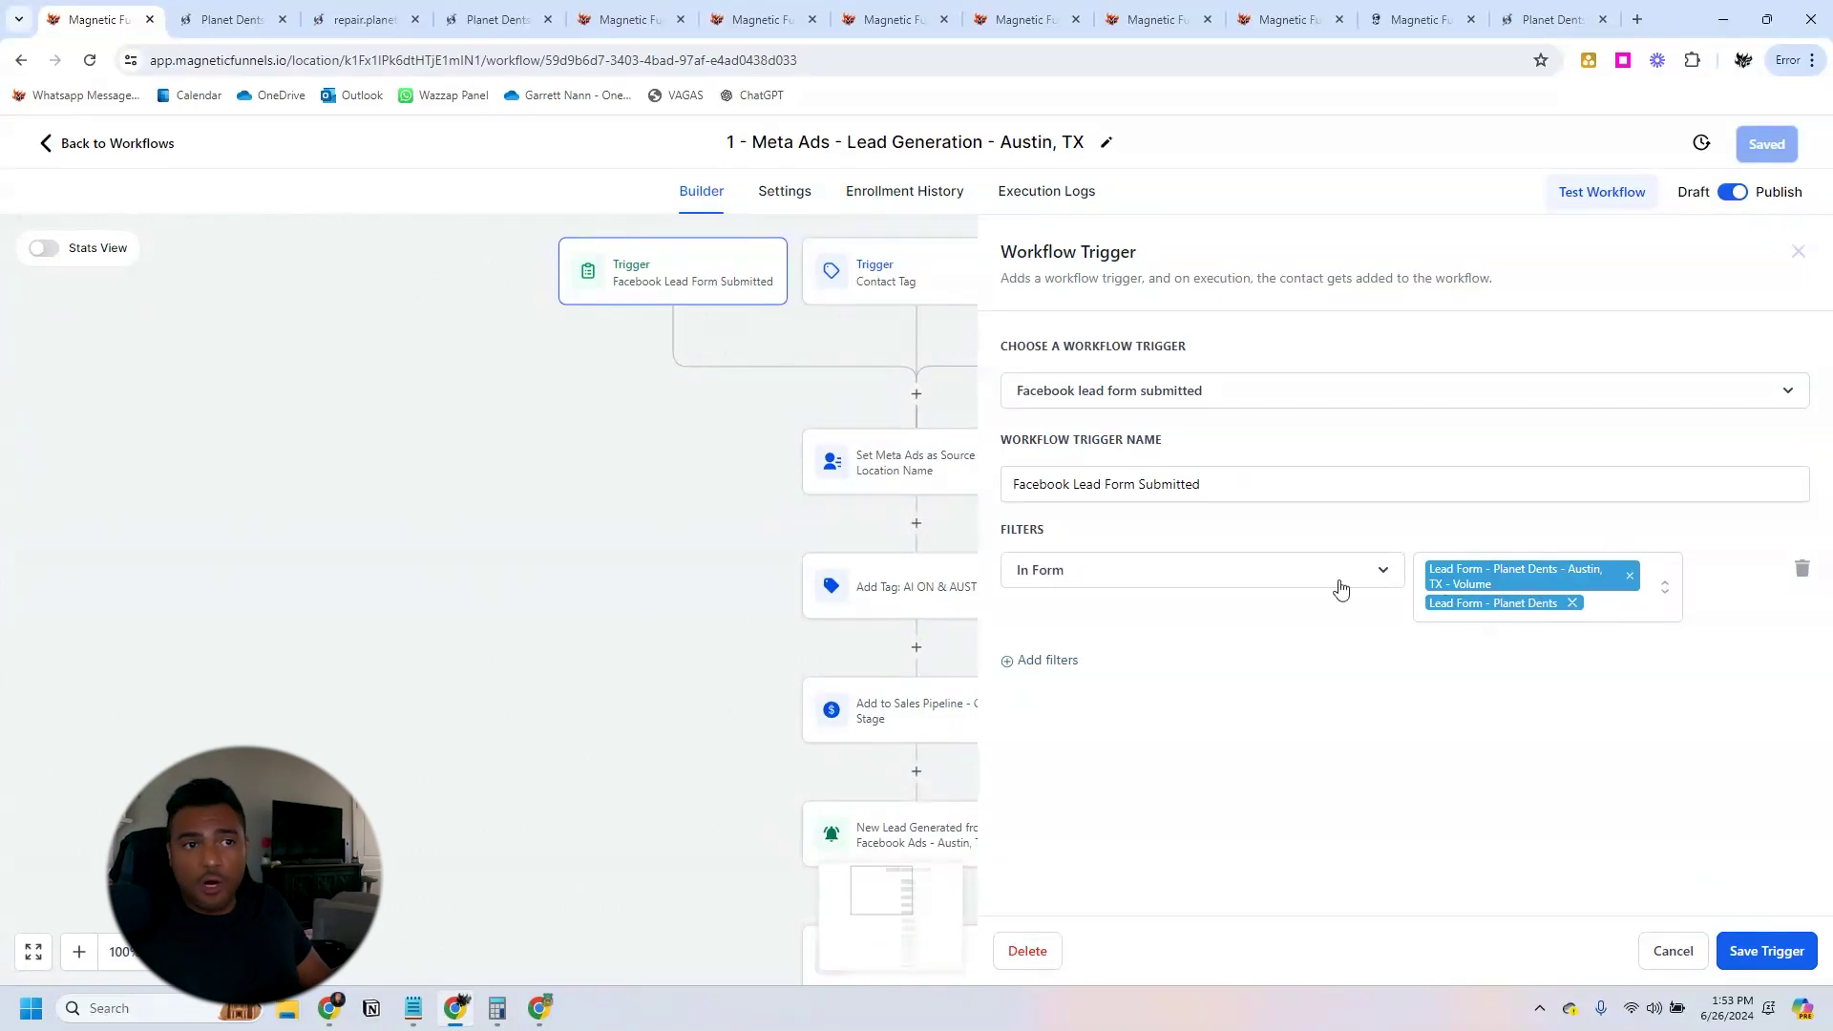
left_click(1766, 951)
scroll(1219, 630, "down", 3)
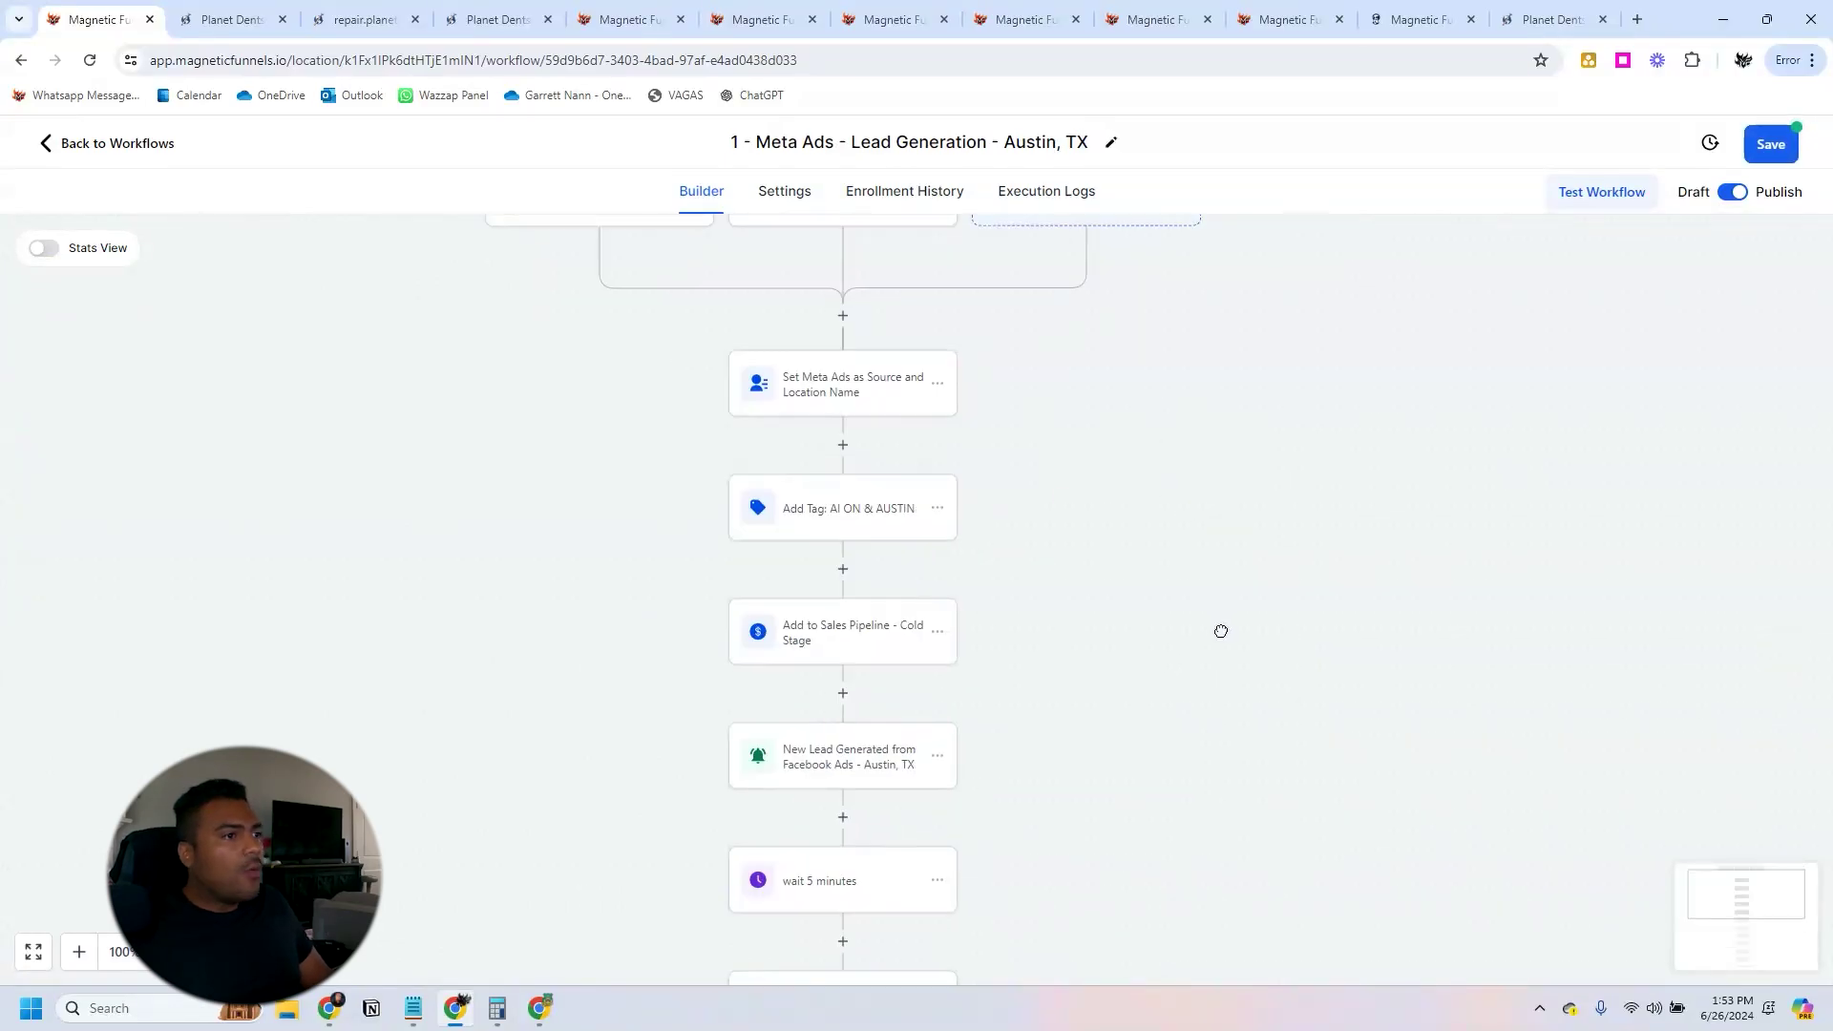
left_click(892, 630)
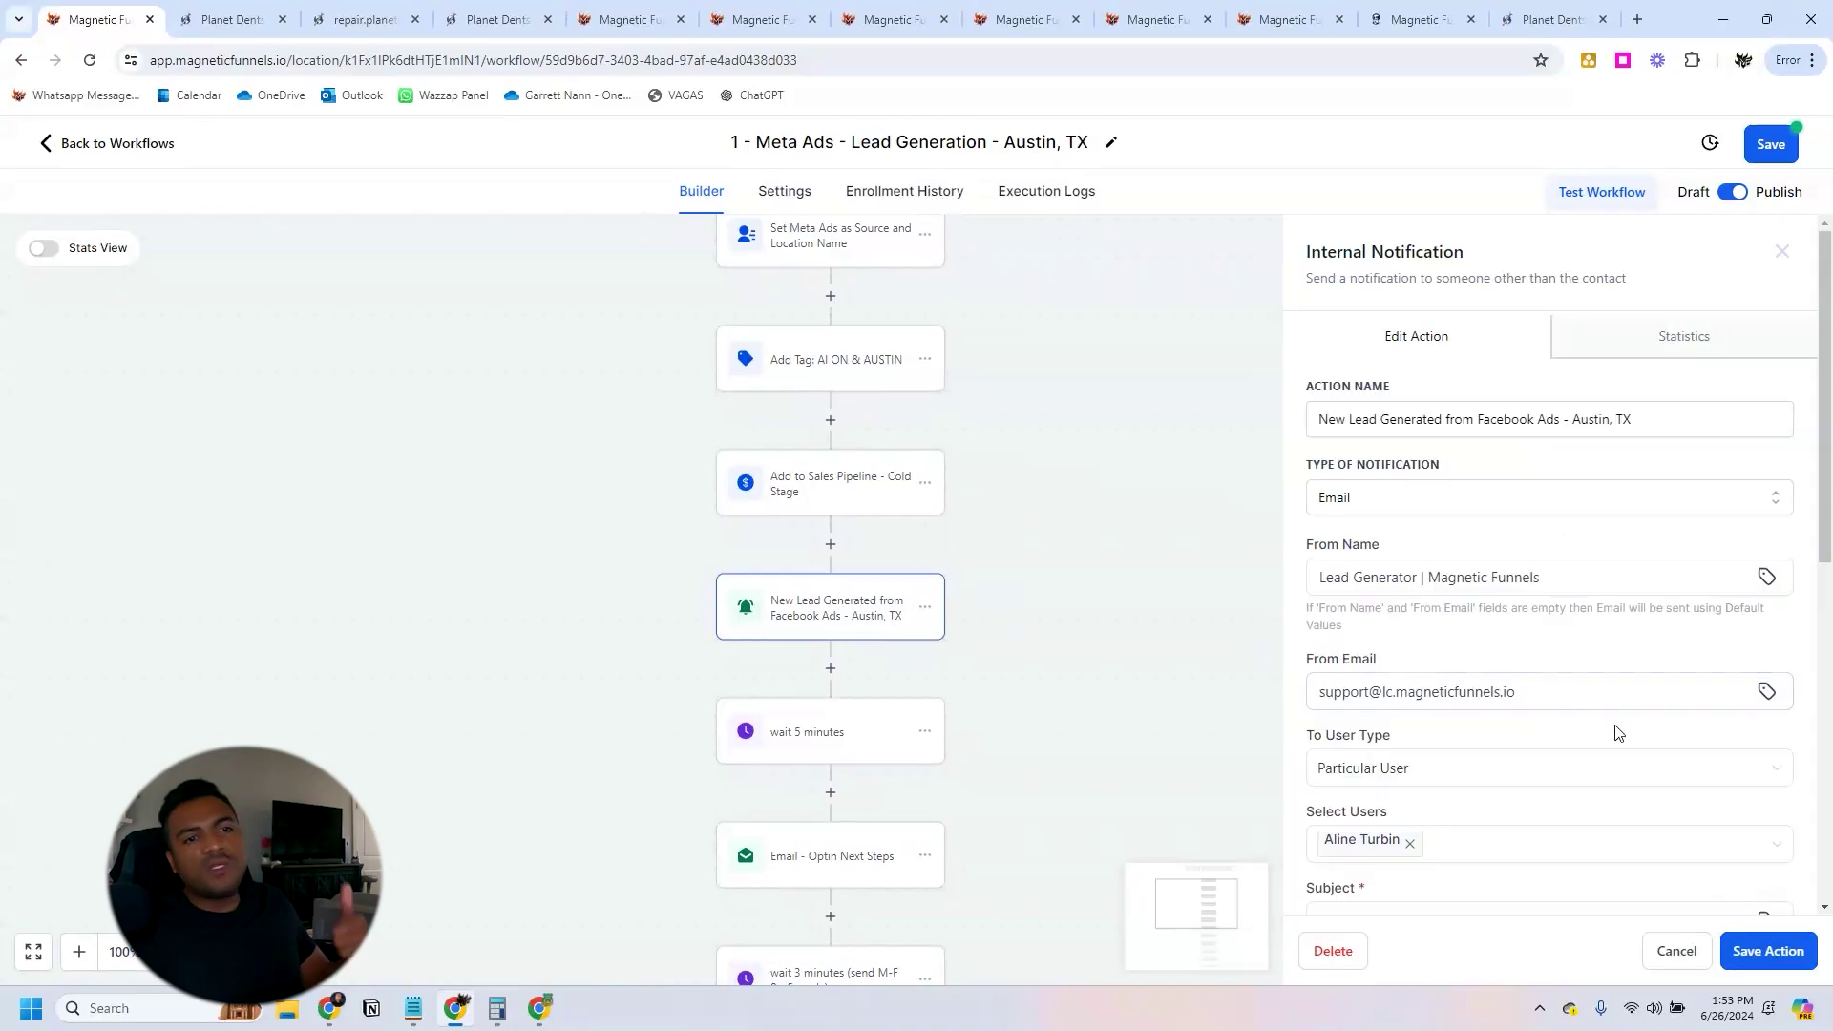
scroll(1566, 704, "down", 5)
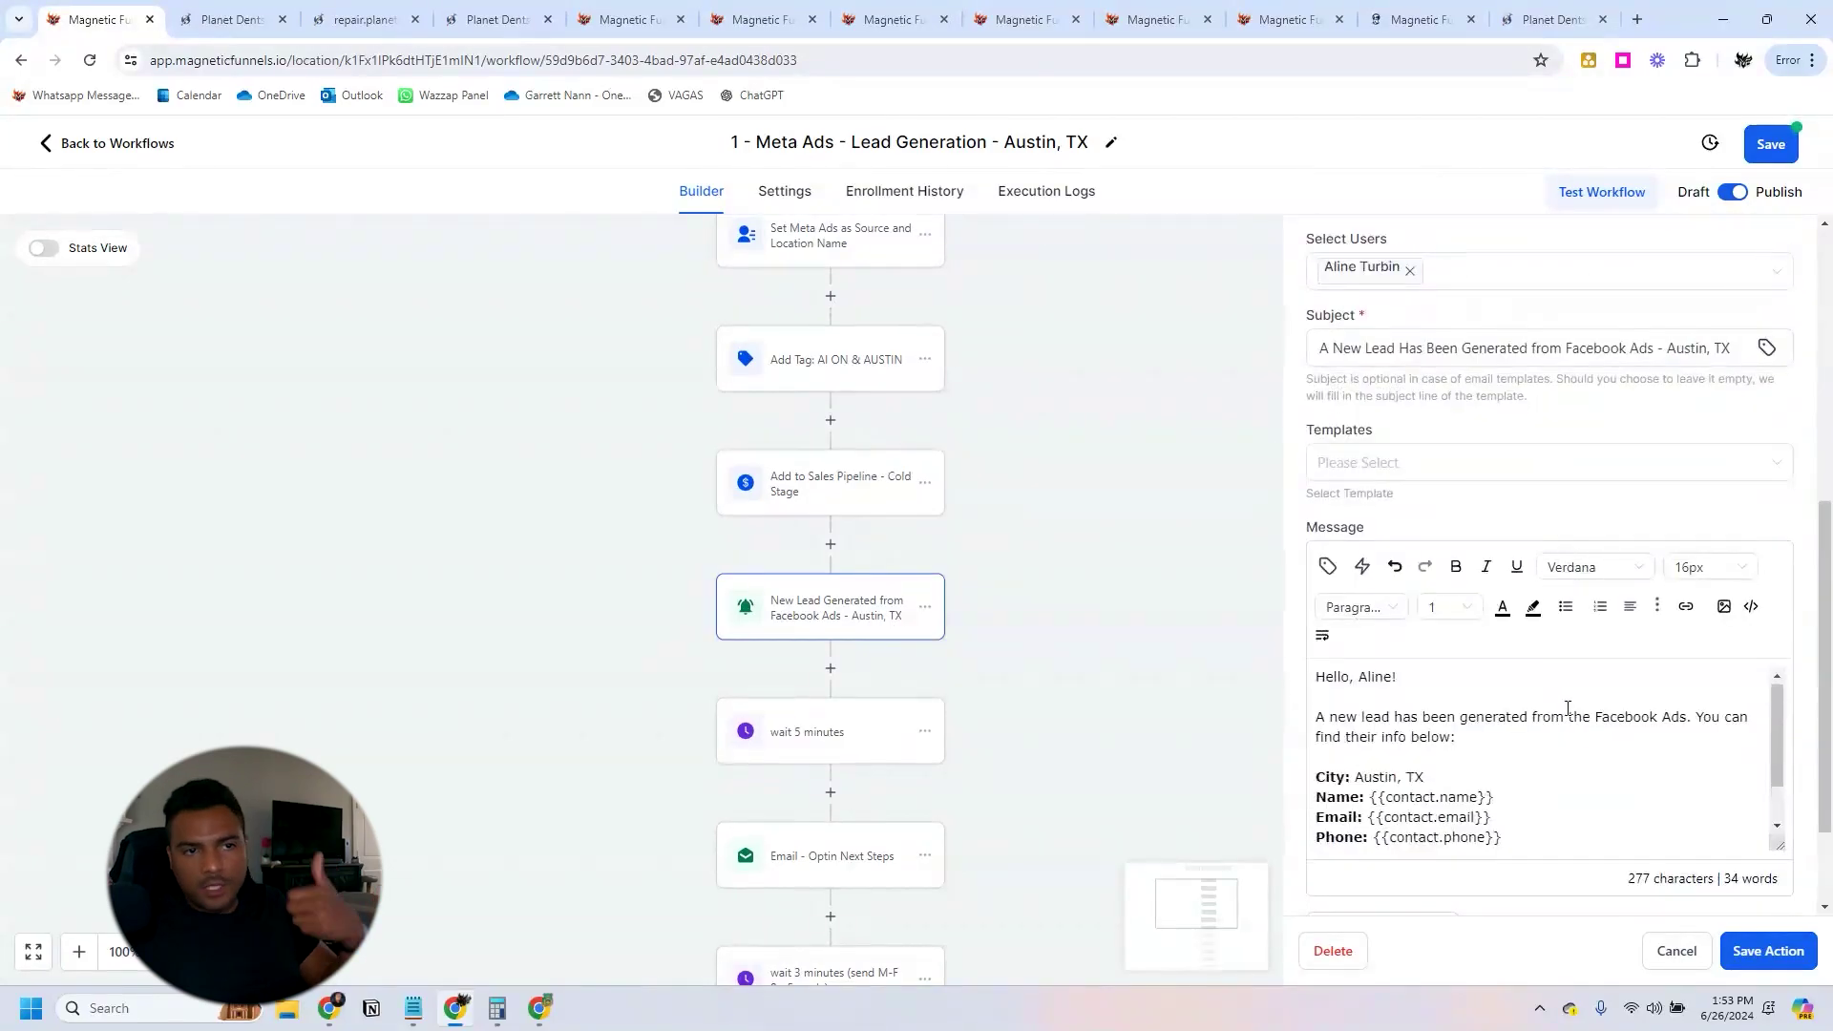
left_click(1676, 951)
scroll(1023, 601, "down", 3)
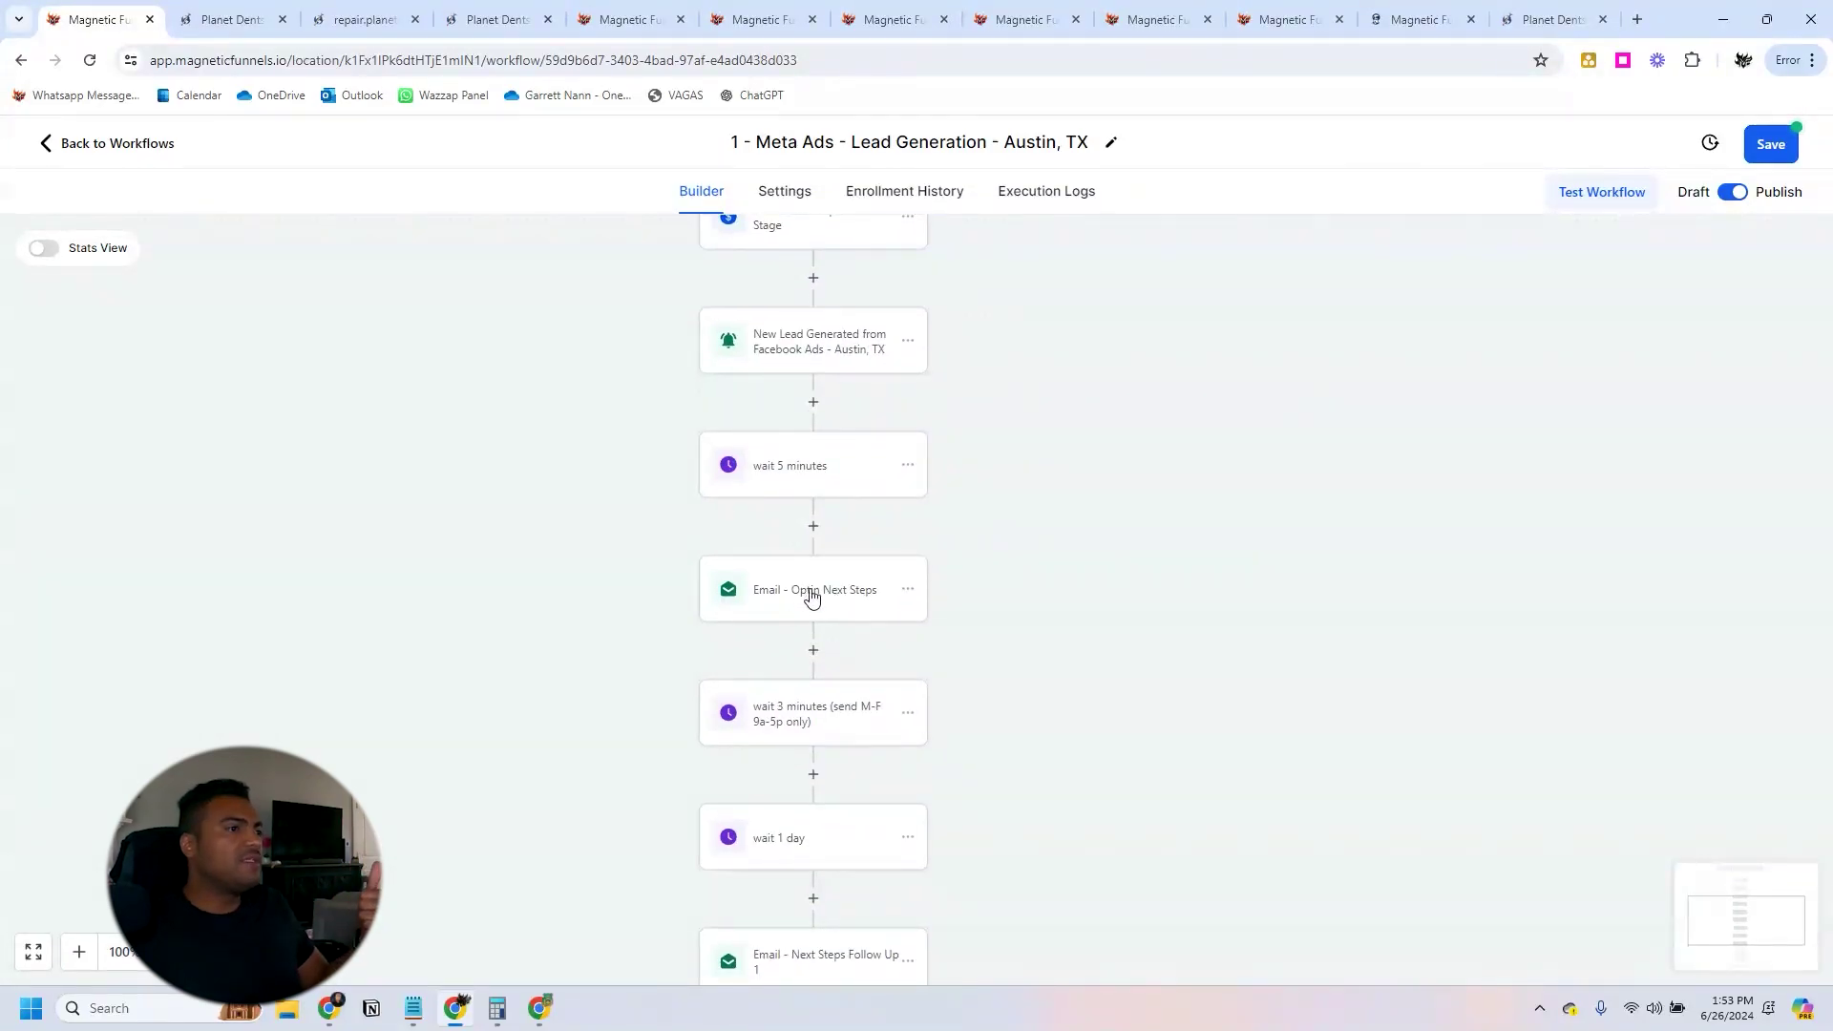
Inspect the Email - Optin Next Steps message and its booking link, closing without changes.
left_click(863, 597)
scroll(1518, 639, "down", 2)
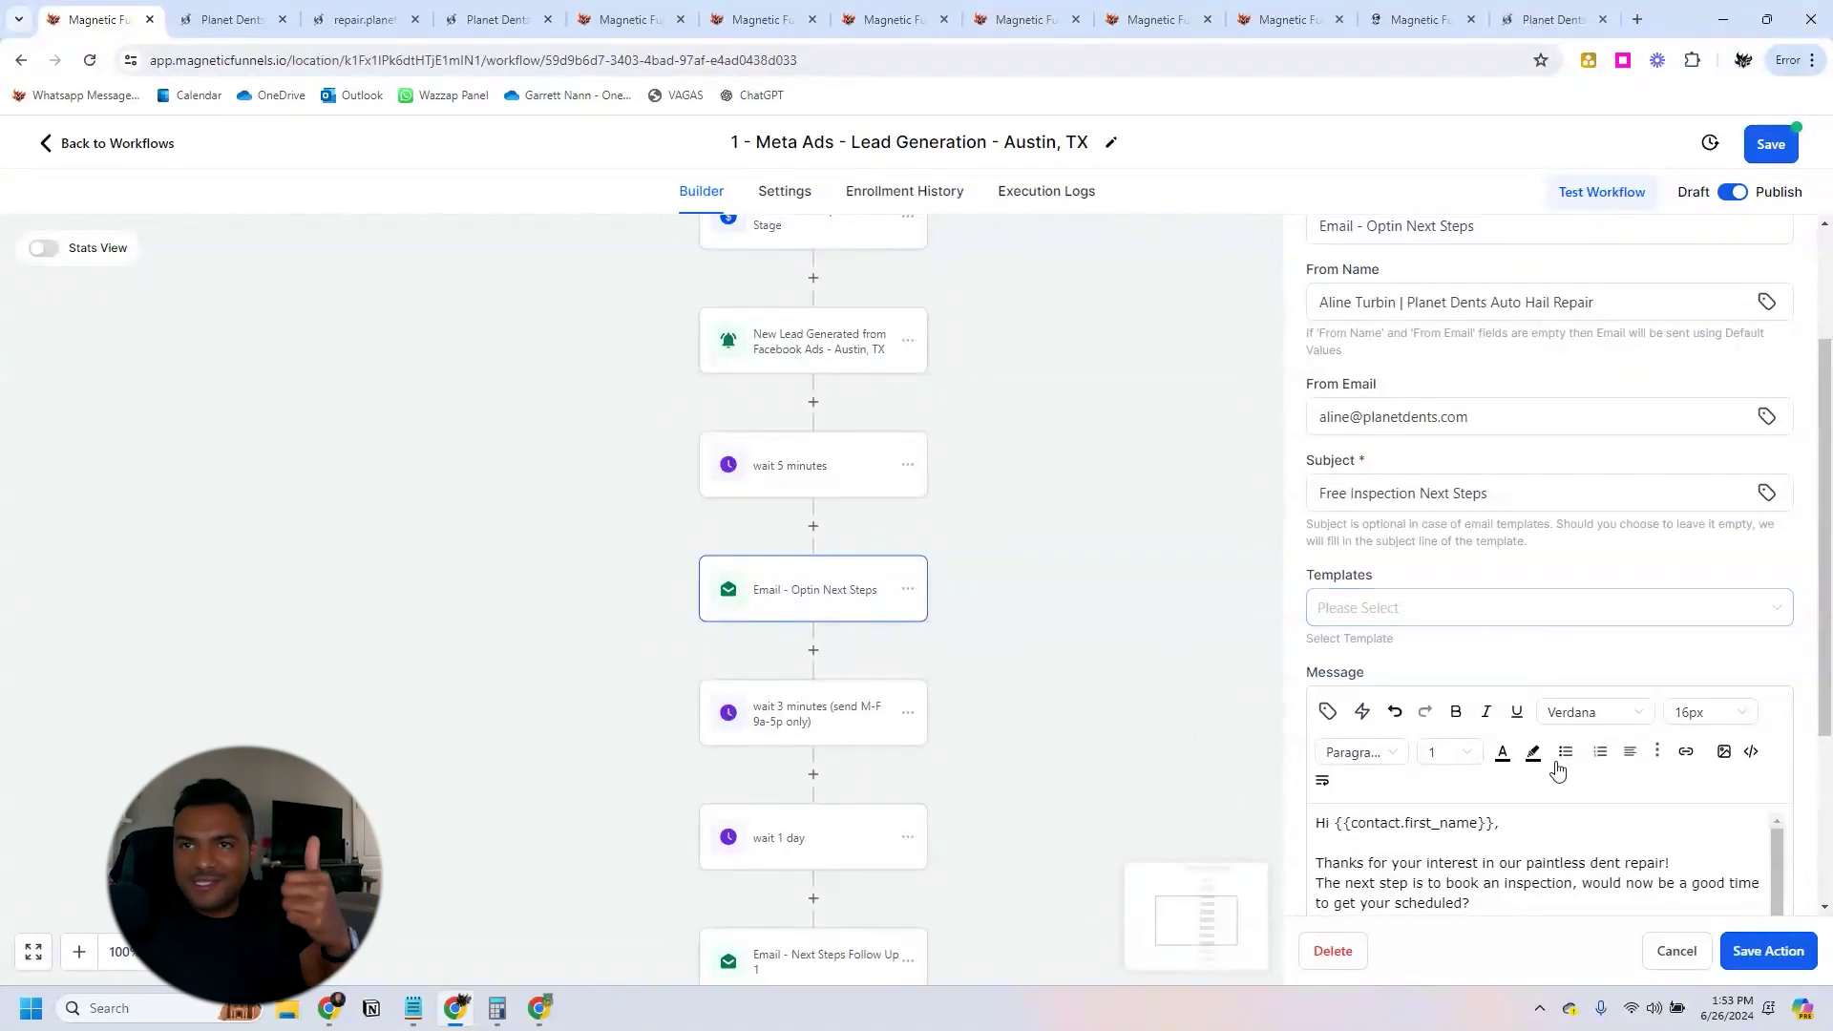
scroll(1518, 726, "down", 3)
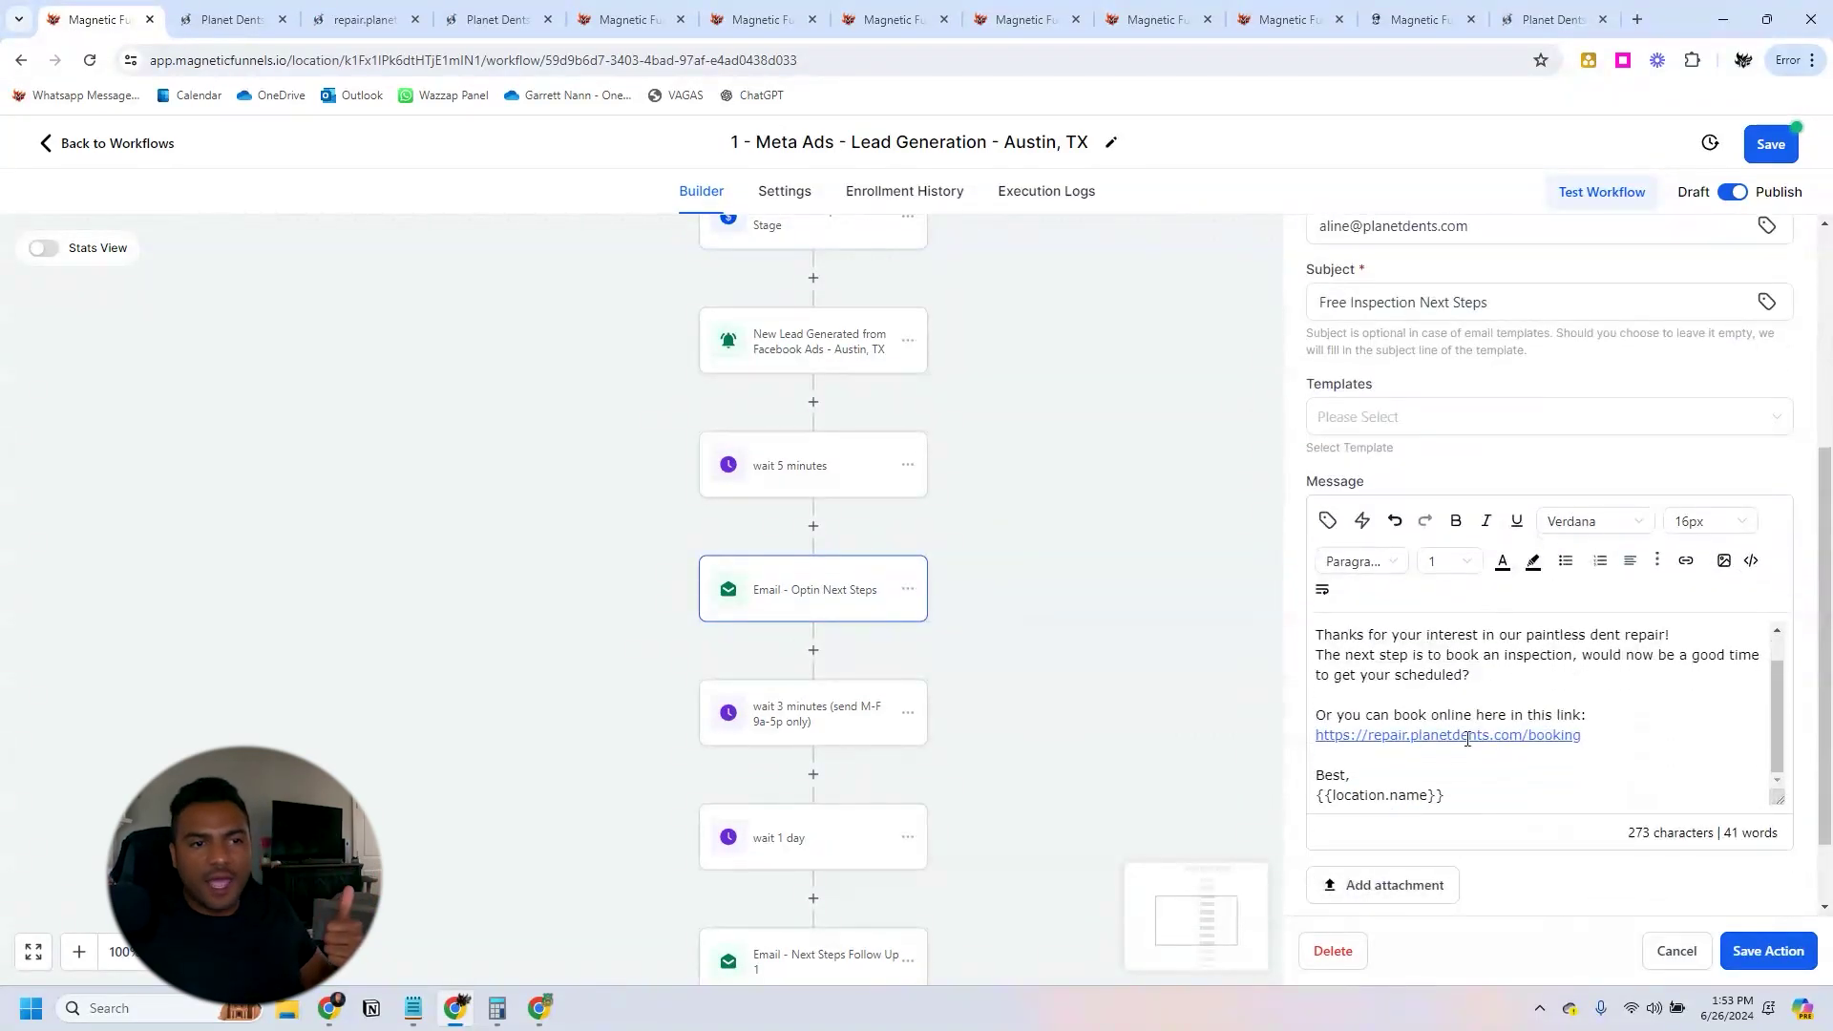
left_click_drag(1591, 733, 1319, 734)
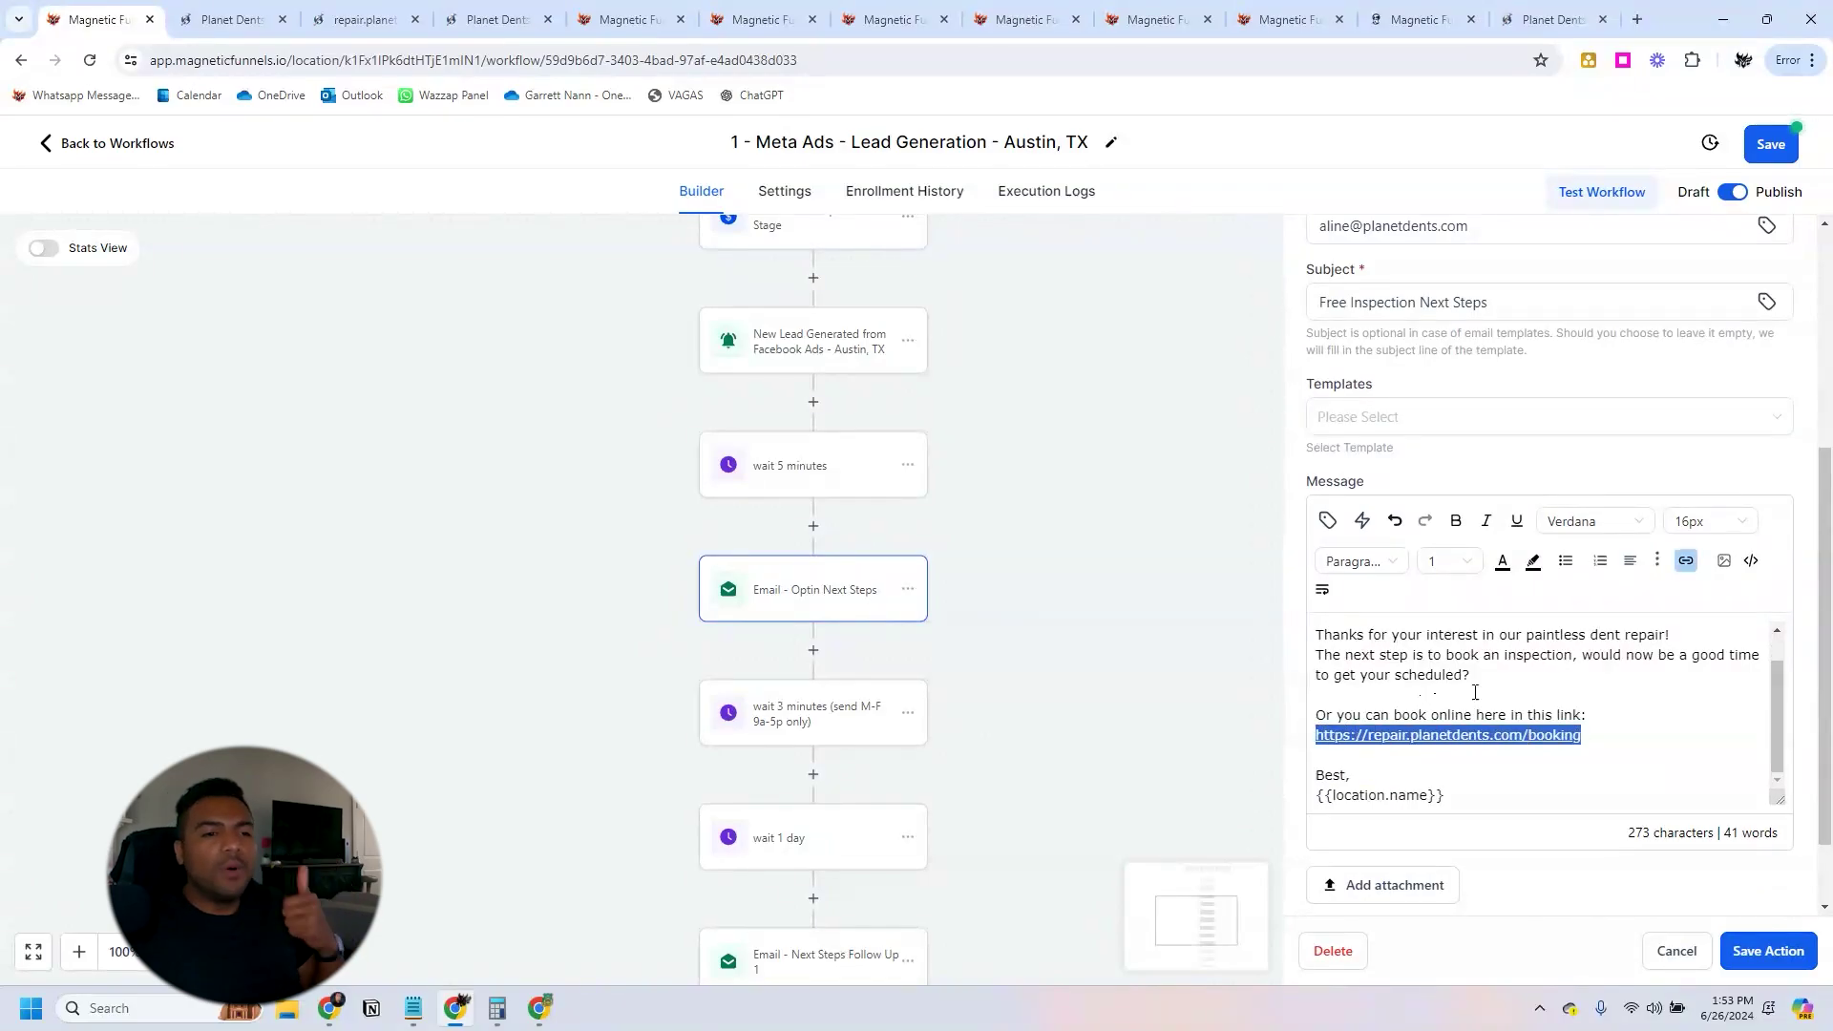
left_click(1675, 951)
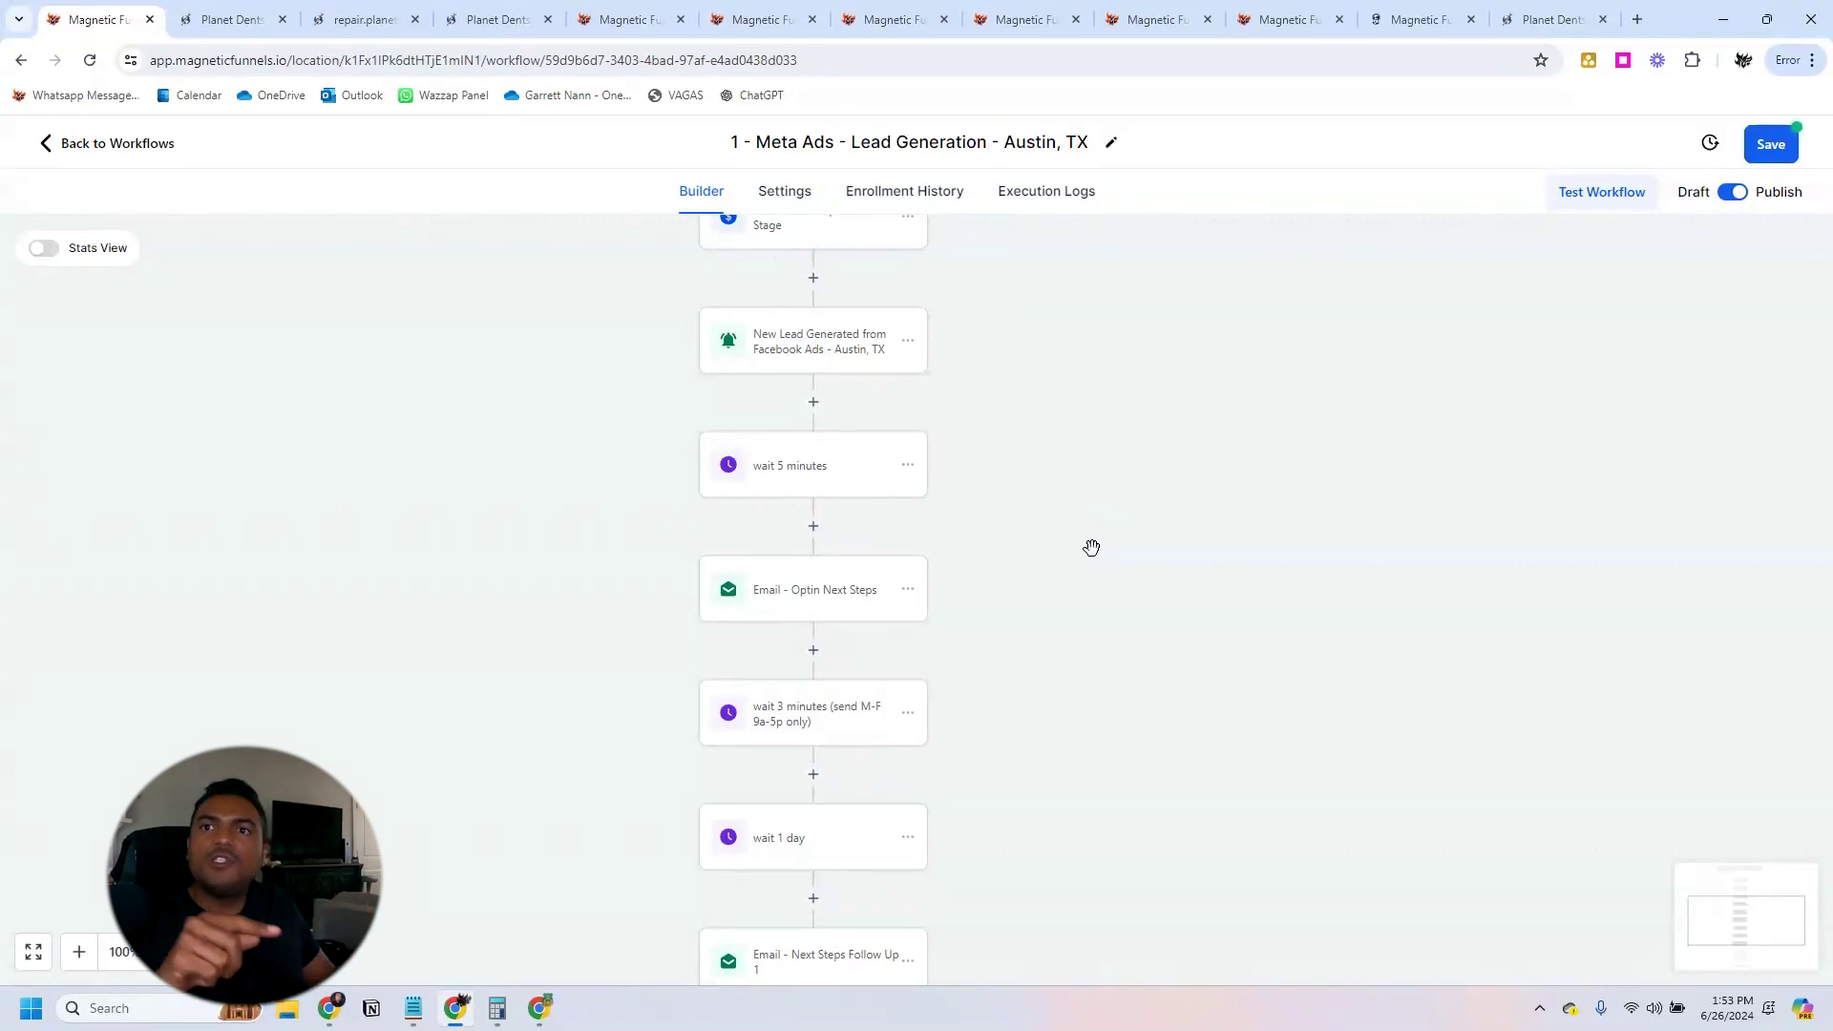
Look over the full Meta Ads workflow and save it.
scroll(1091, 547, "up", 5)
scroll(1065, 610, "down", 1)
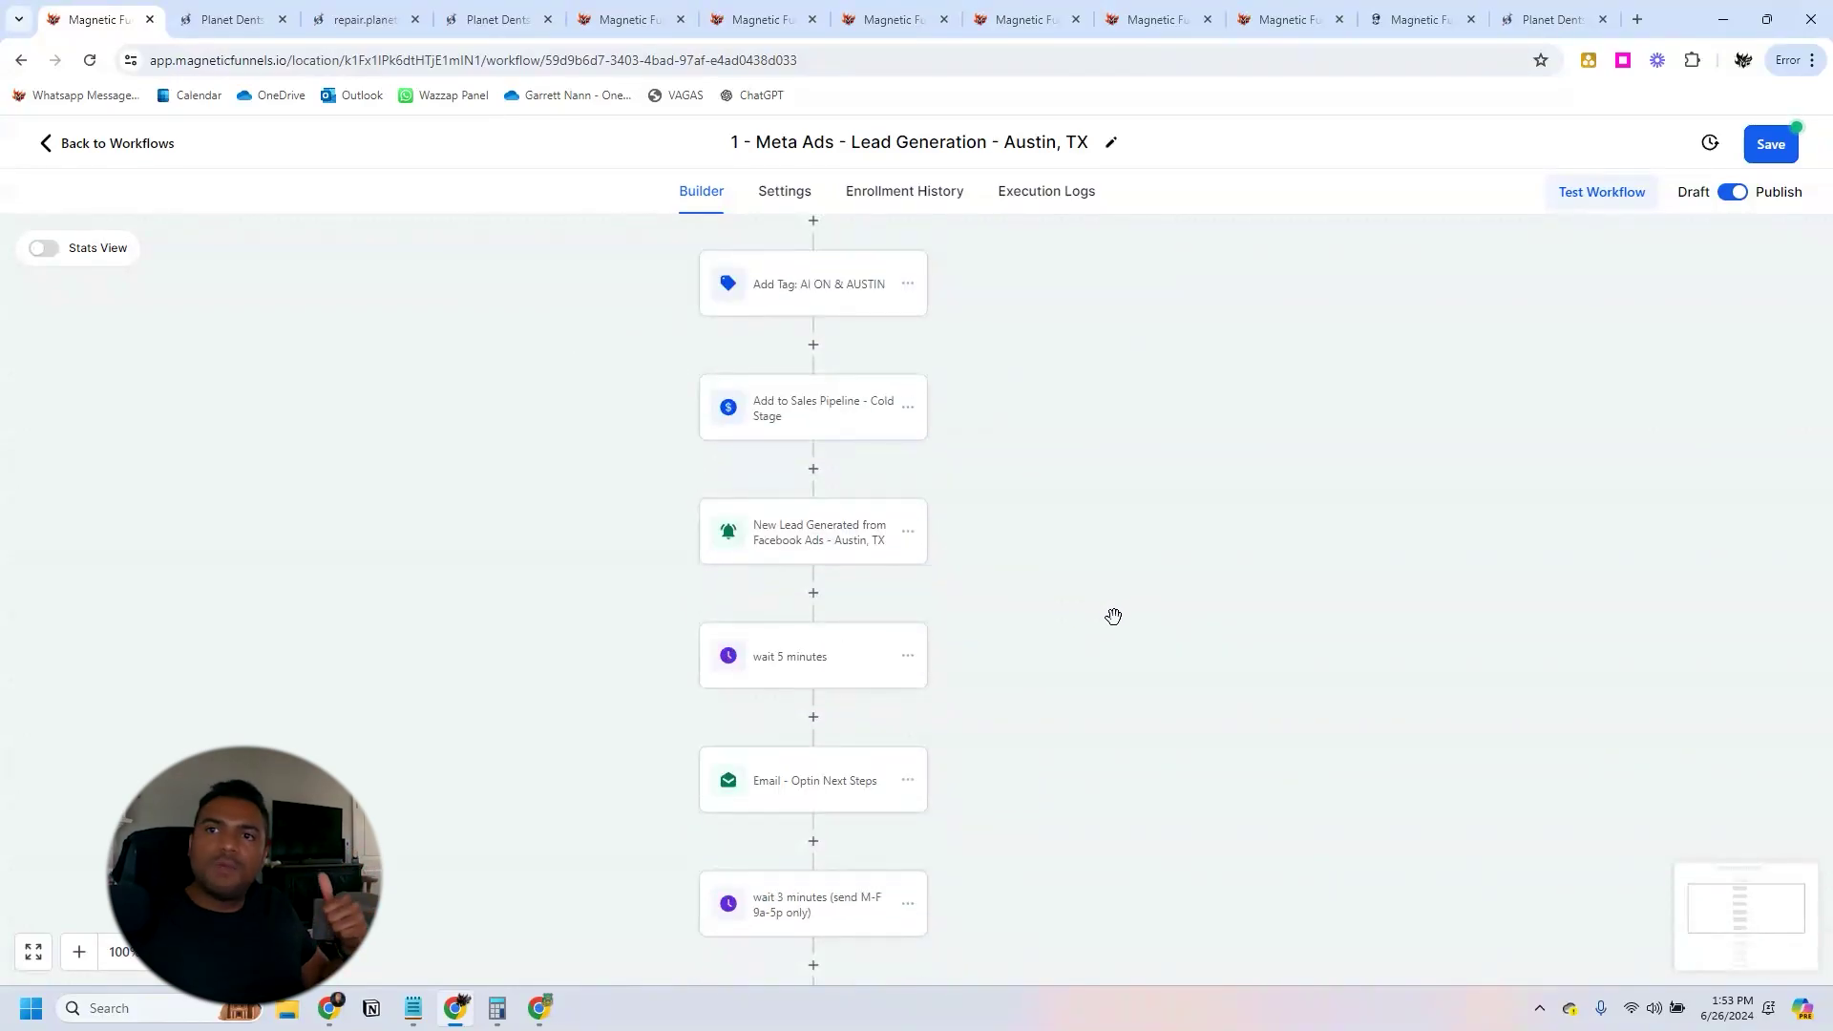
scroll(1109, 625, "up", 5)
scroll(1108, 634, "down", 5)
scroll(1107, 634, "down", 4)
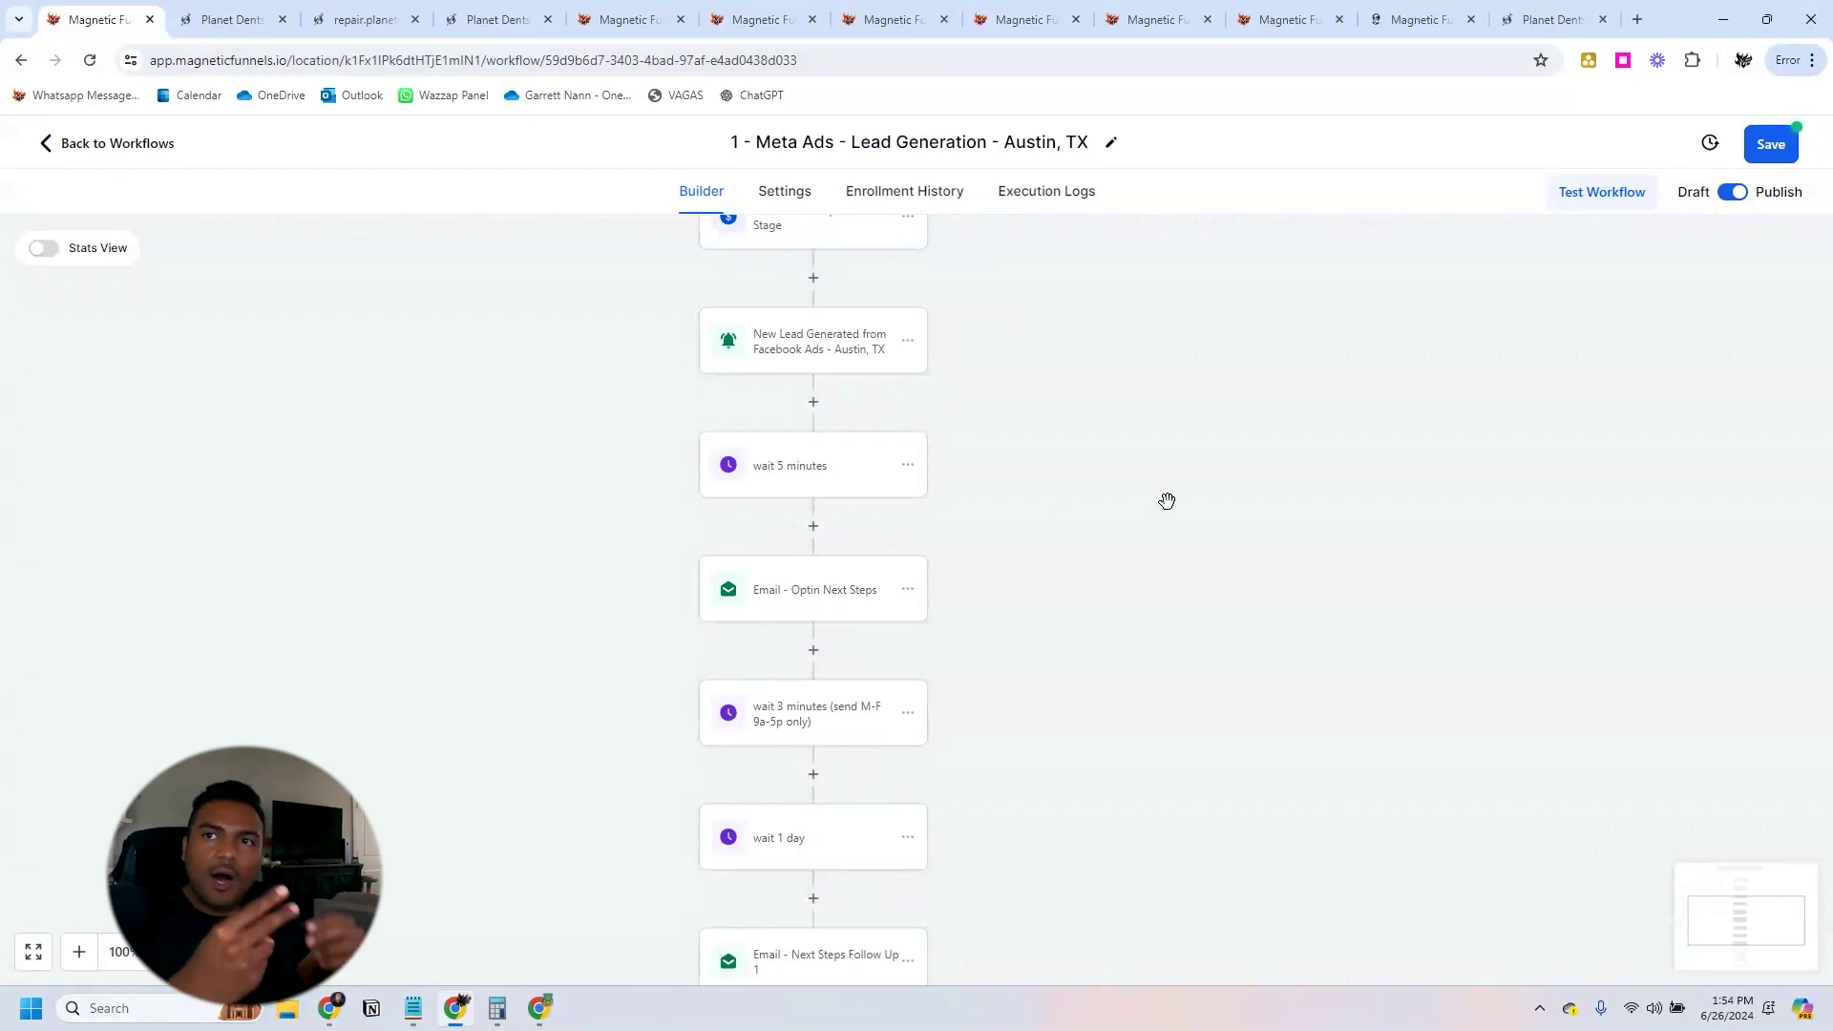
left_click(1781, 148)
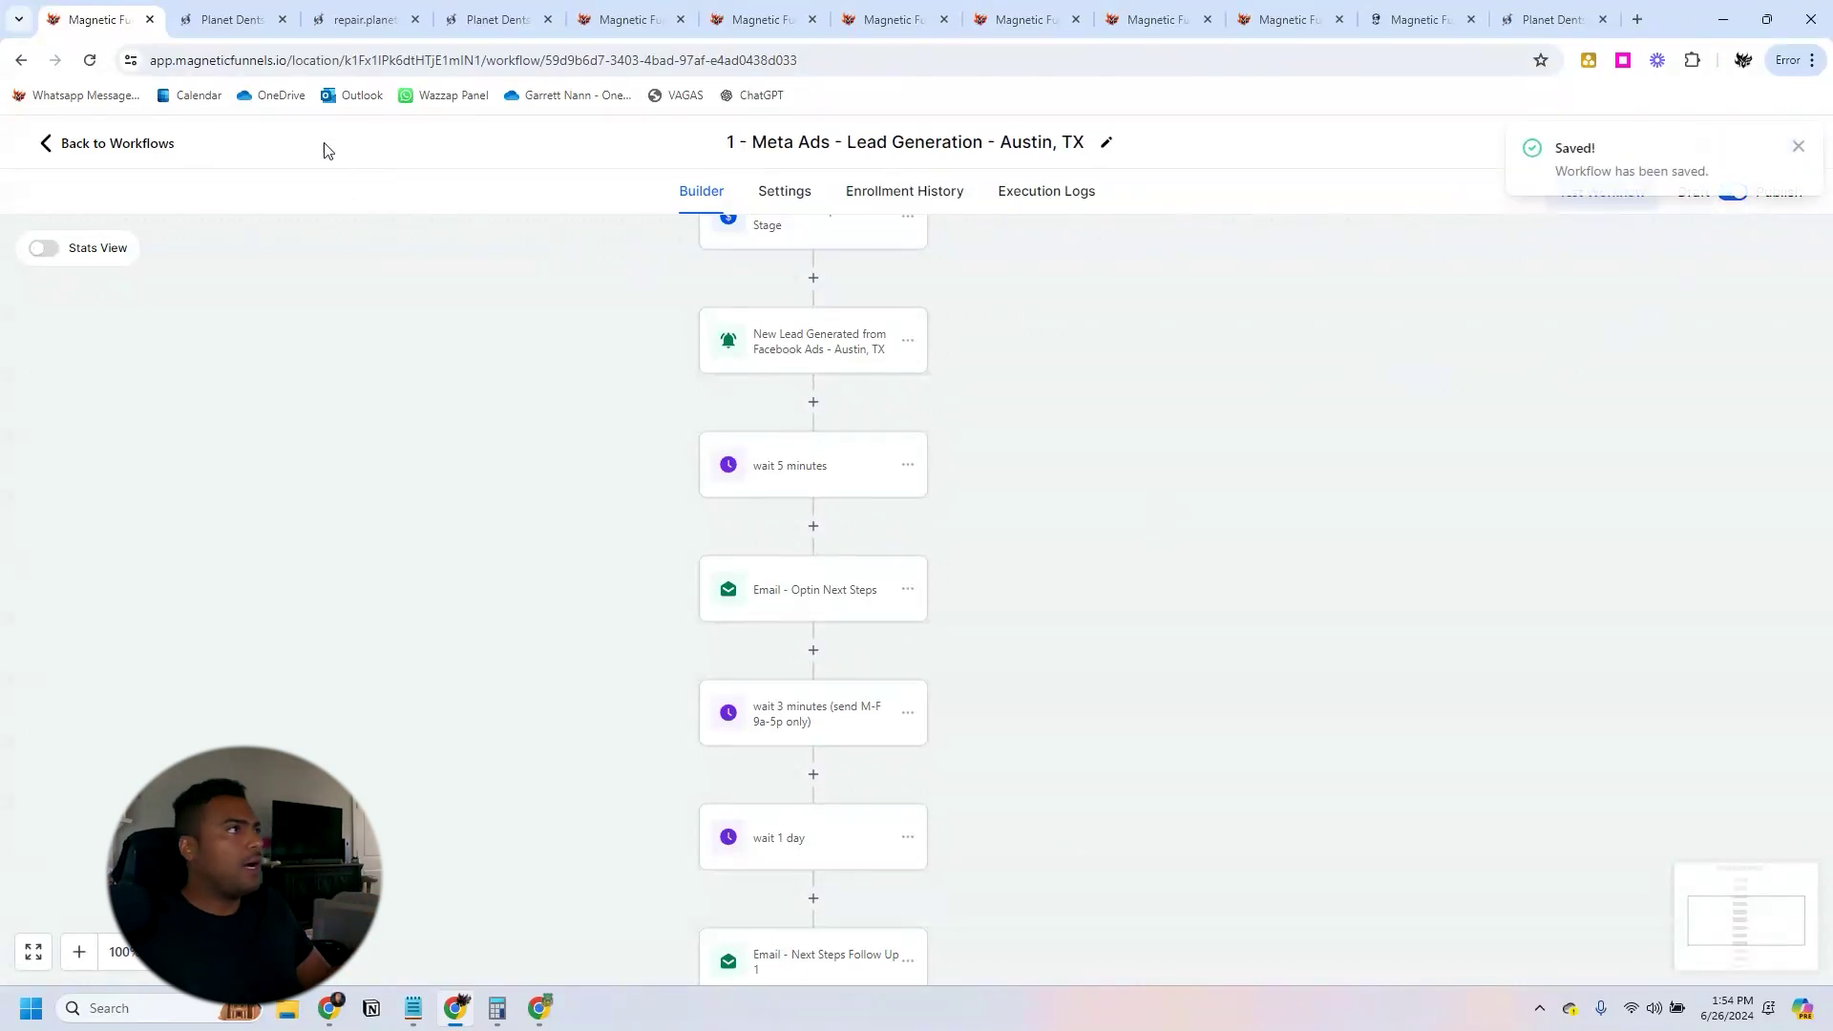
Review Appointment Confirmation + Reminder's Customer Booked Appointment trigger and remove-from-all-workflows step, then return to the list.
left_click(114, 144)
left_click(535, 705)
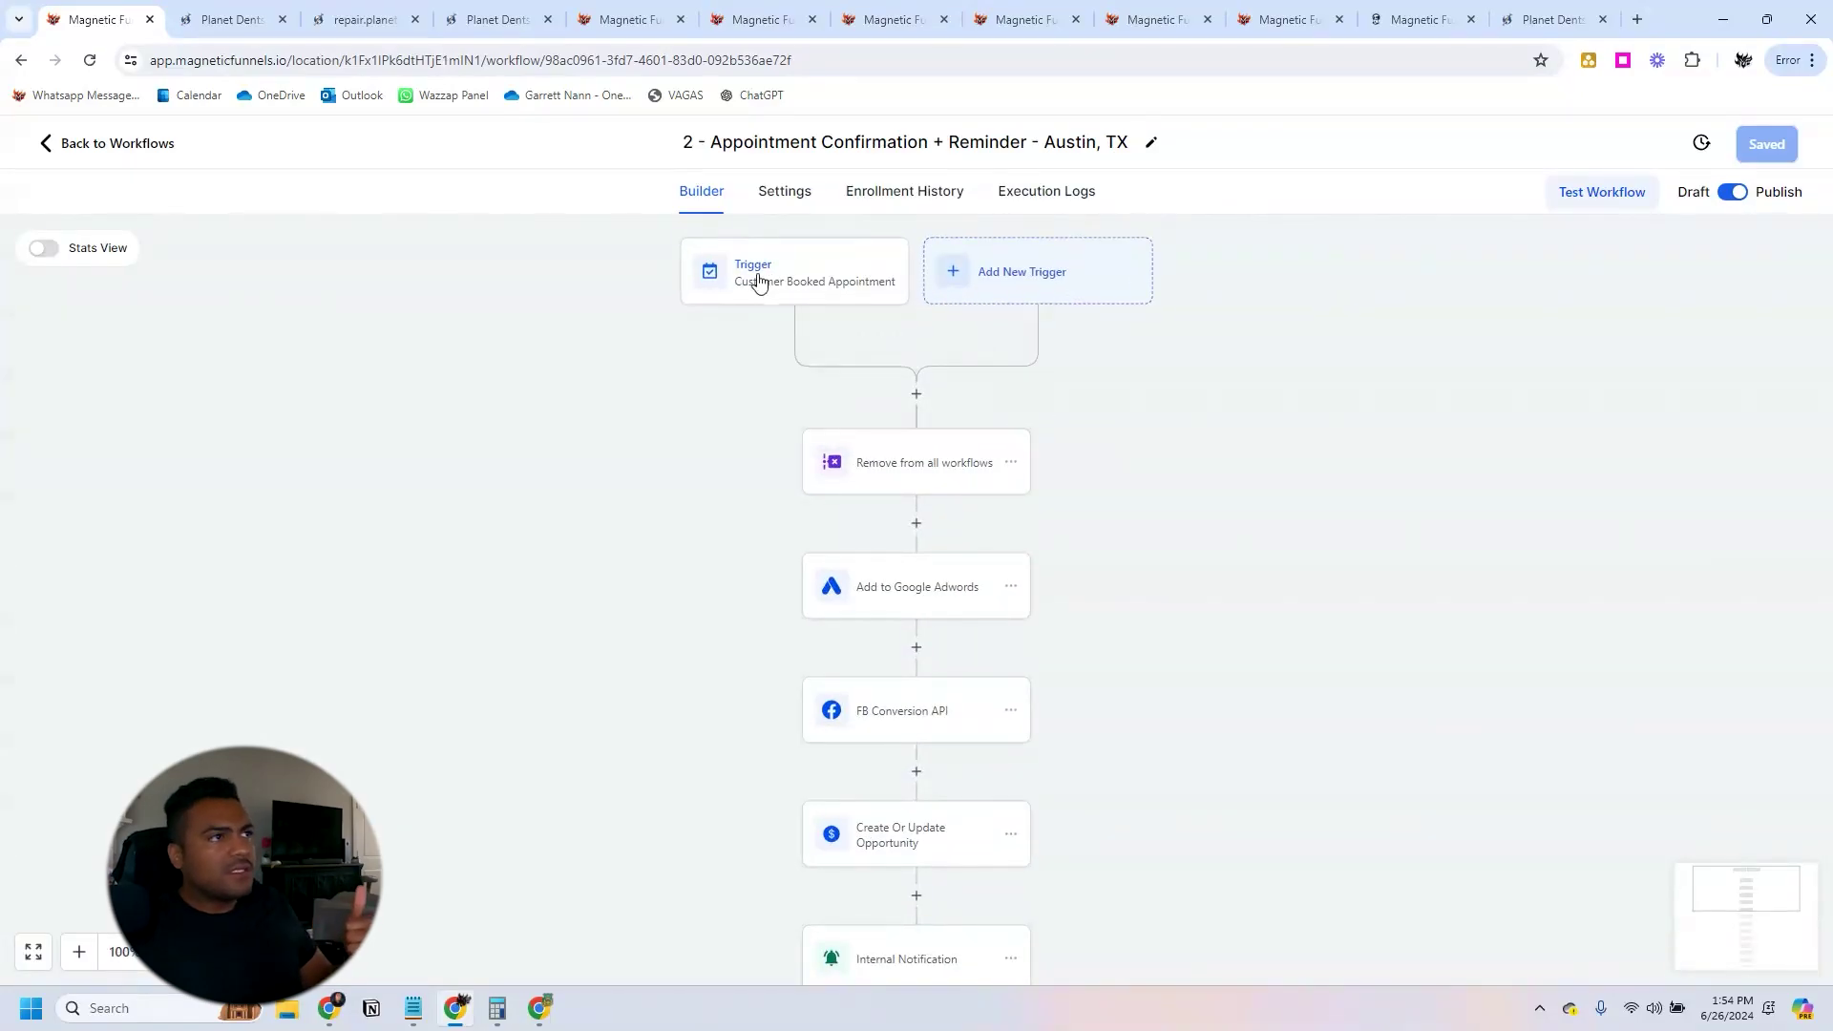
left_click(754, 277)
left_click(860, 482)
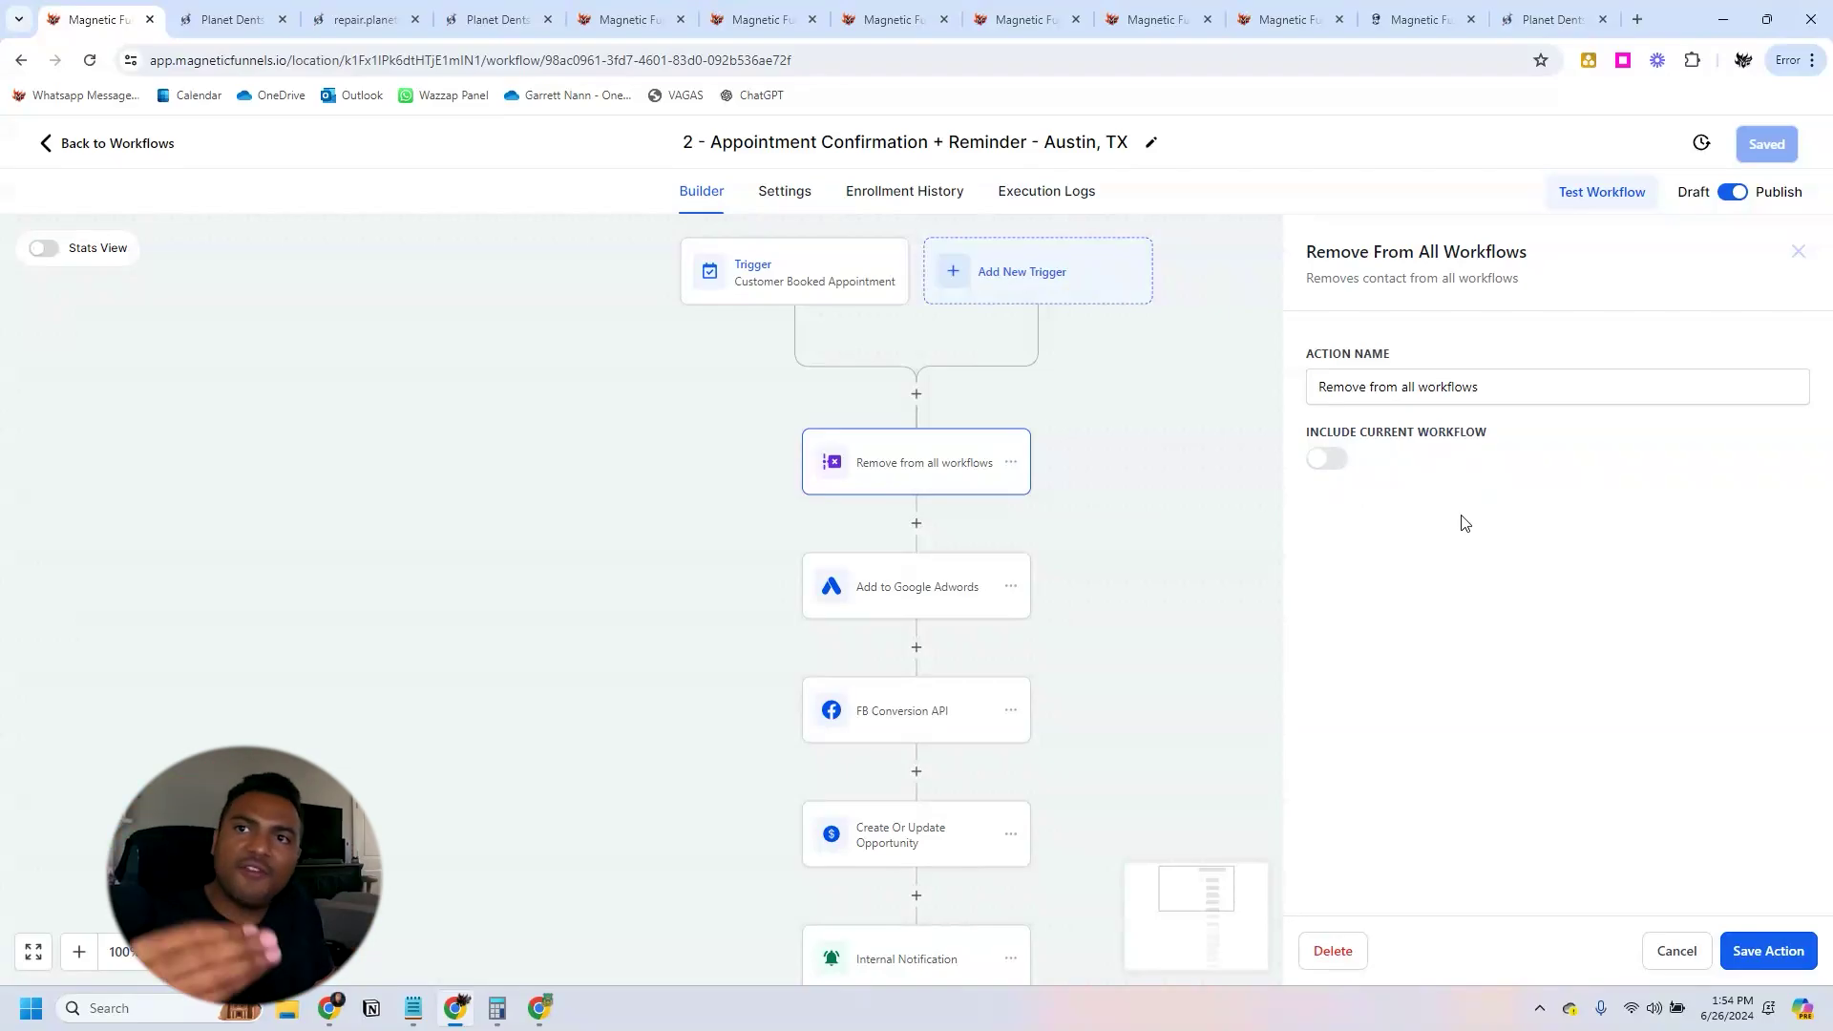
left_click(1667, 955)
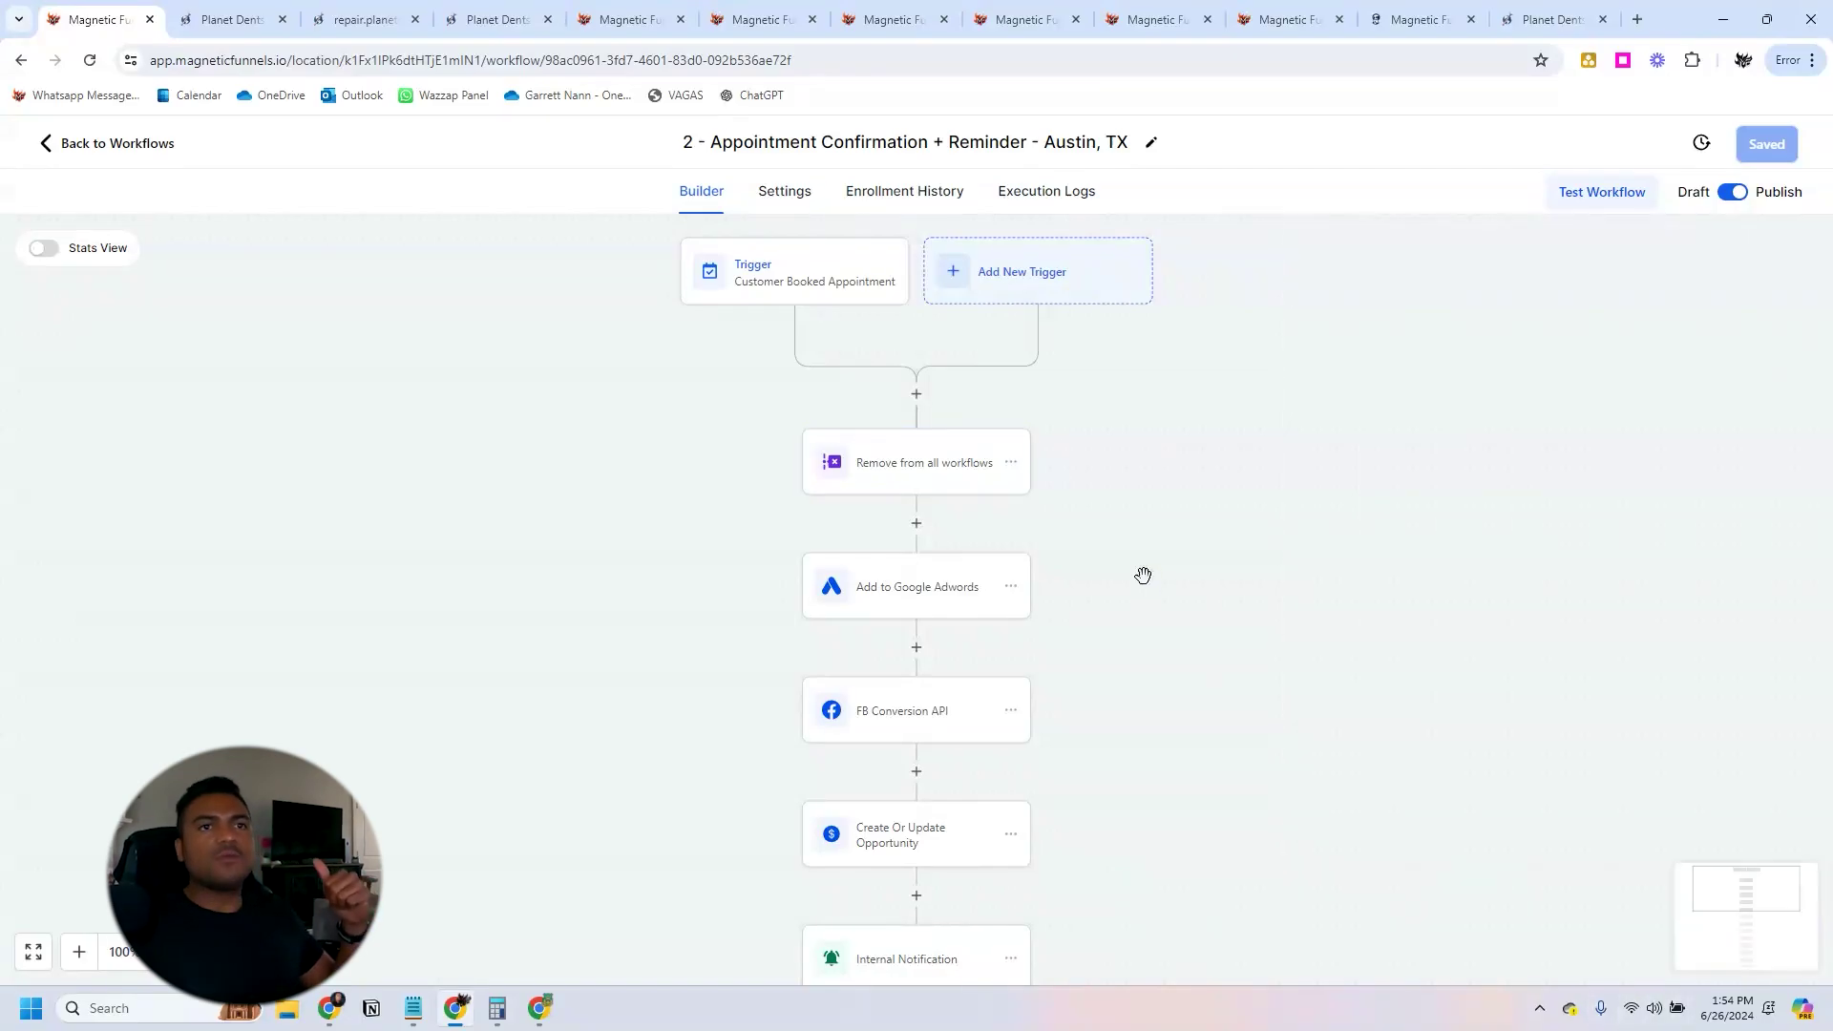
key("alt+Left")
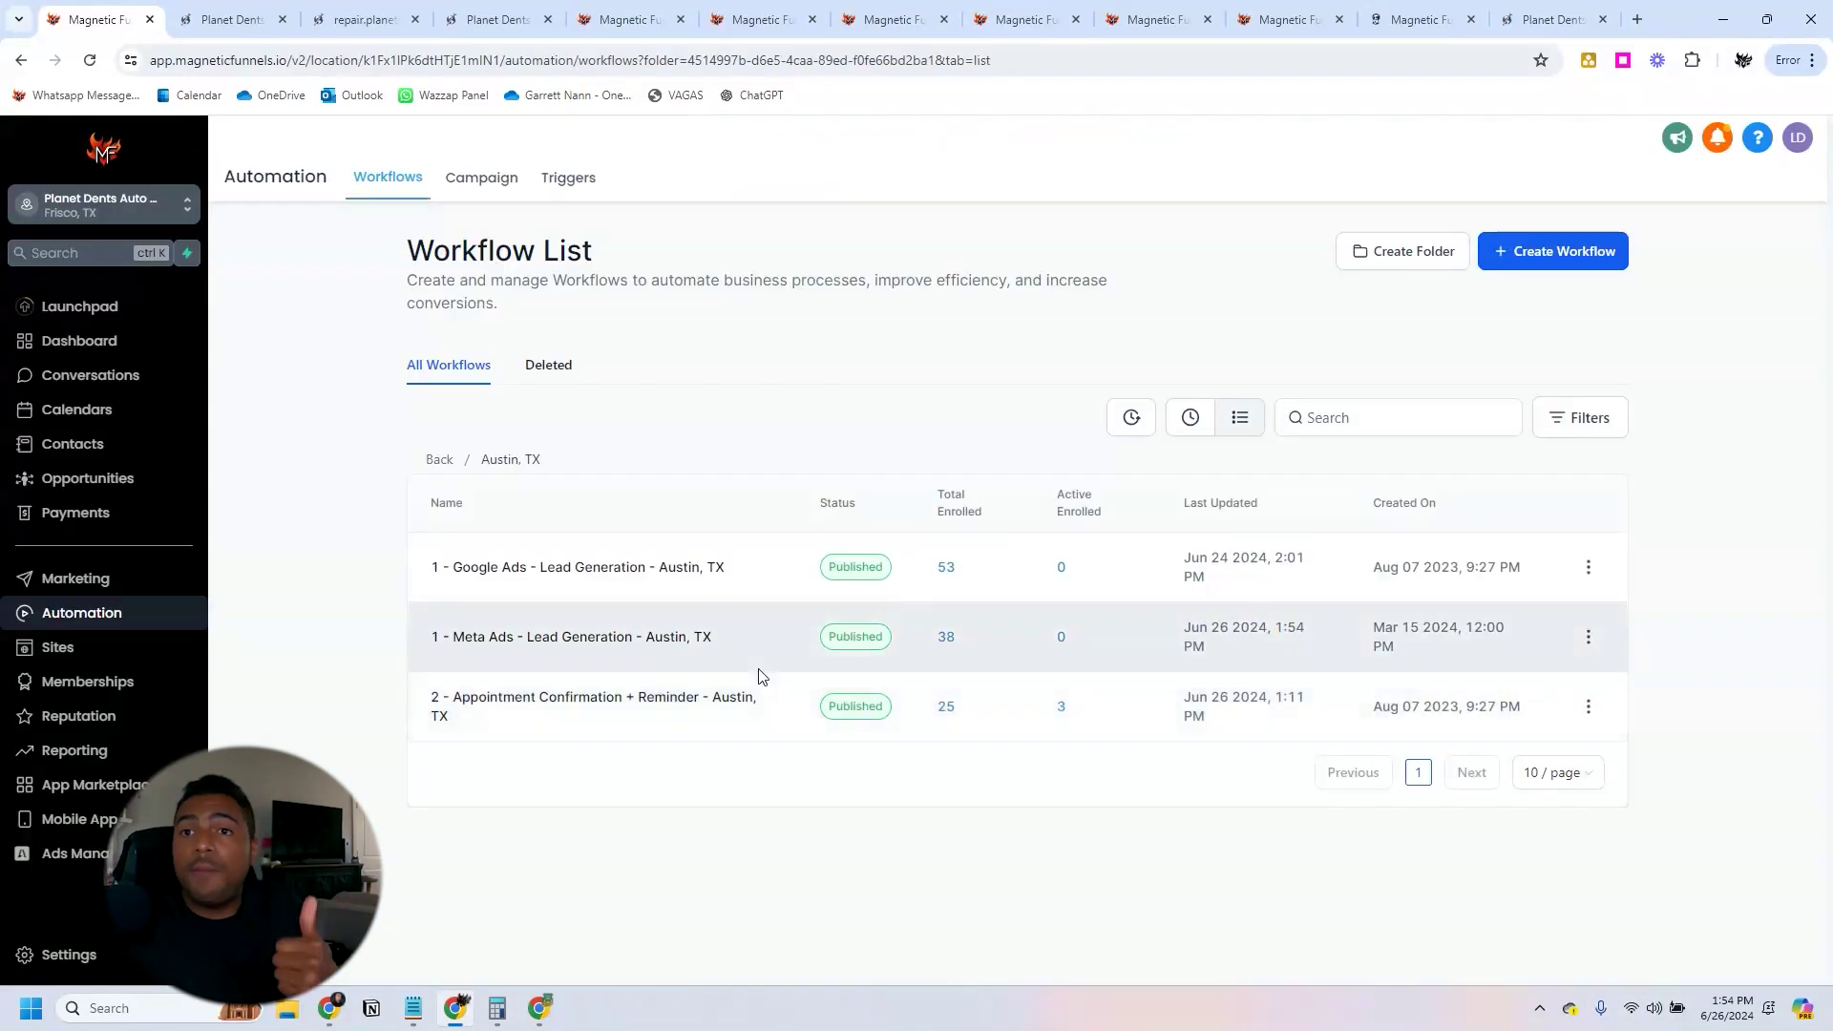
left_click(582, 577)
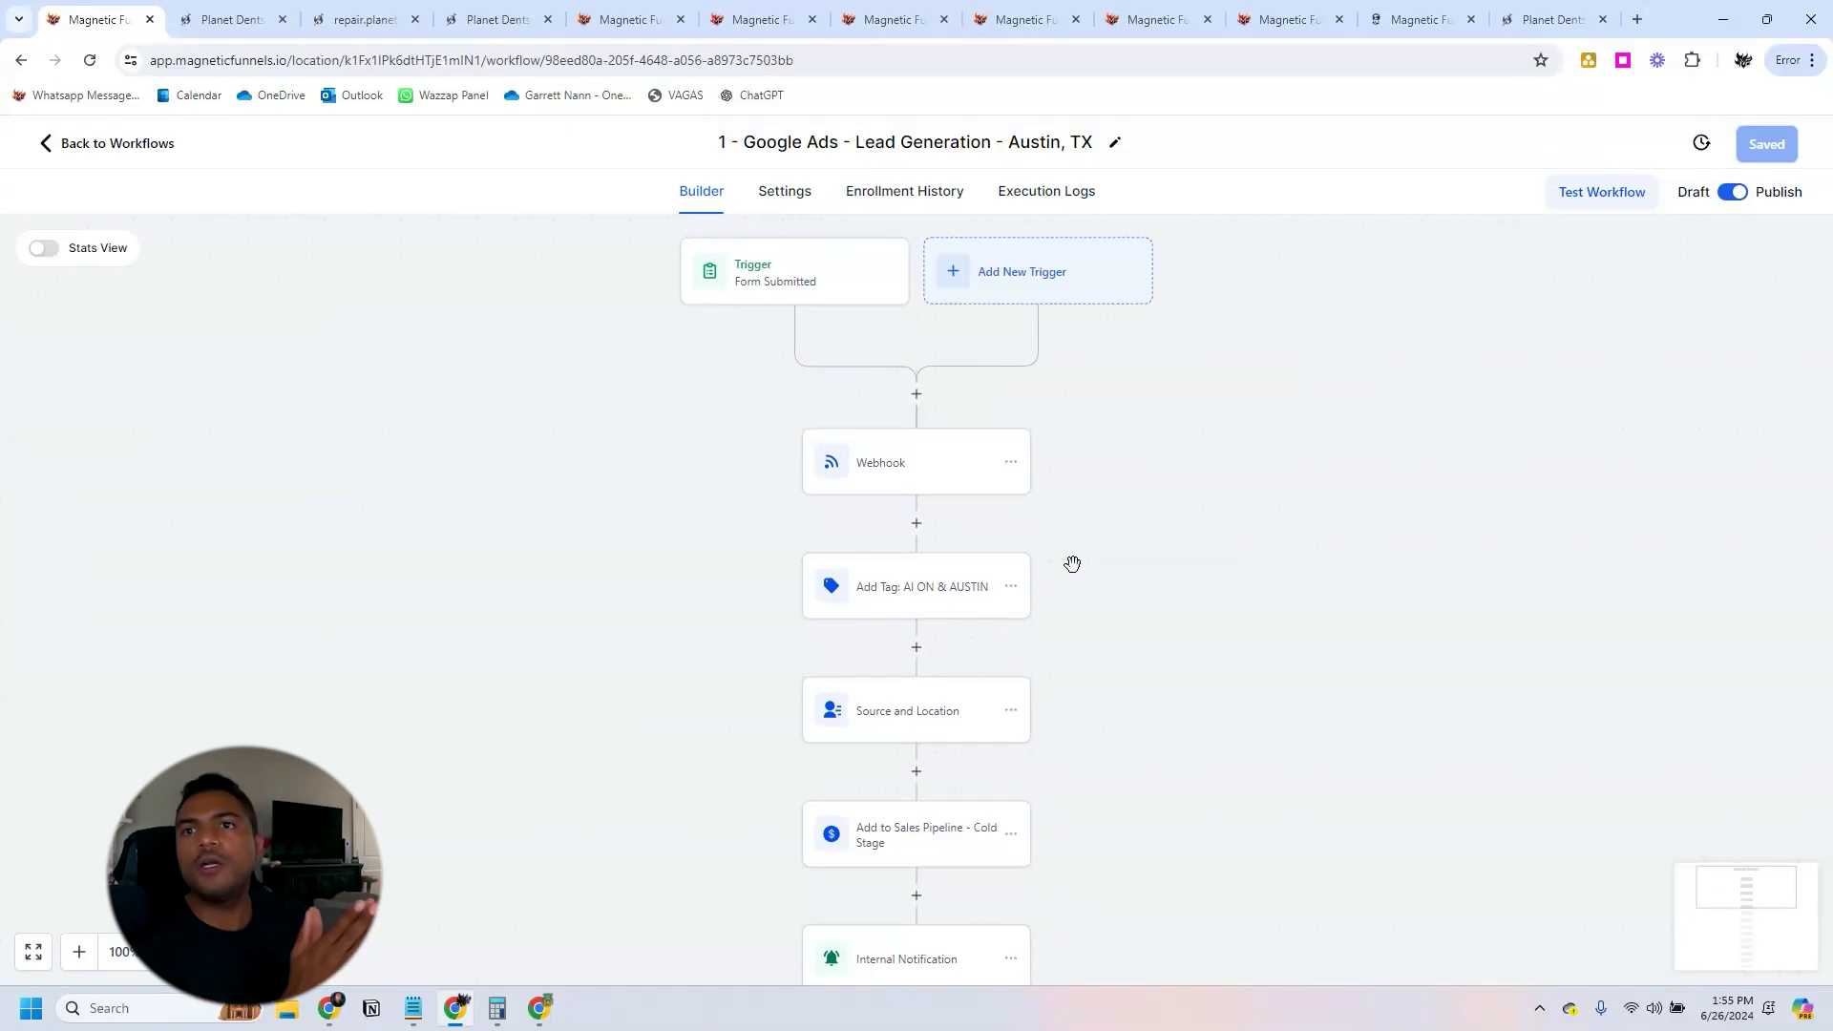
scroll(1072, 564, "down", 3)
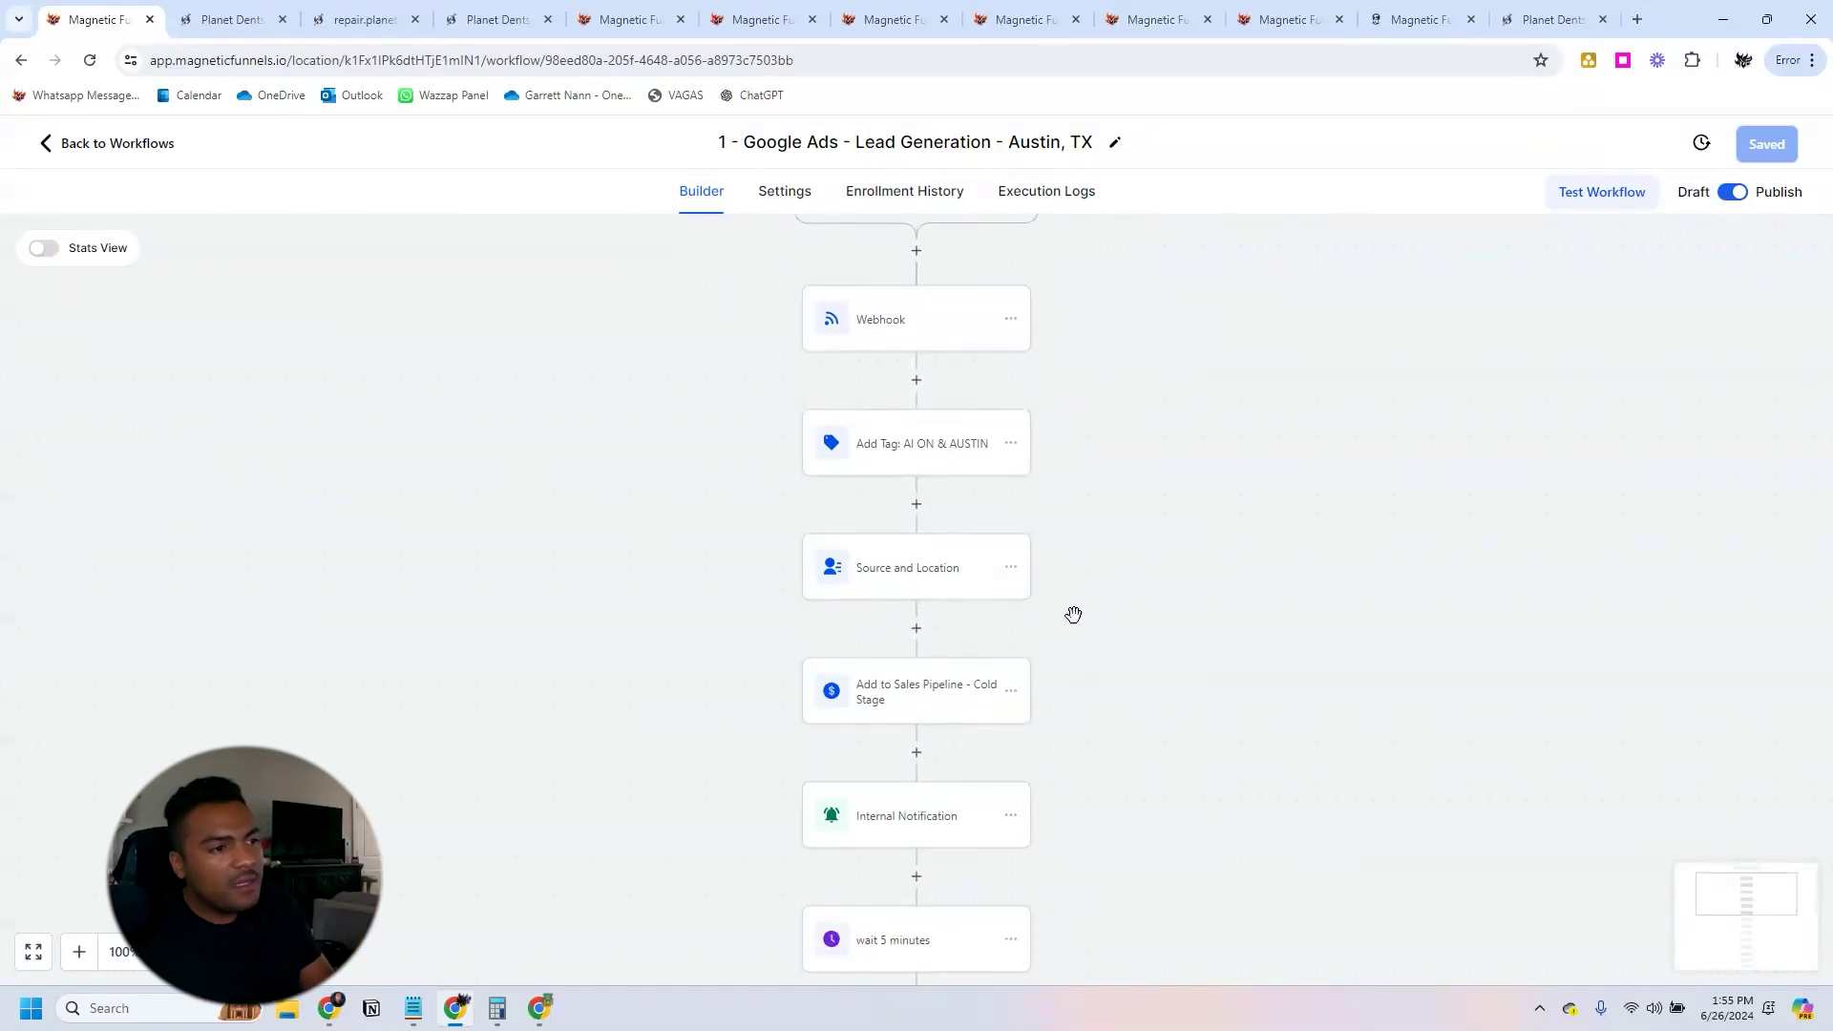
left_click(917, 805)
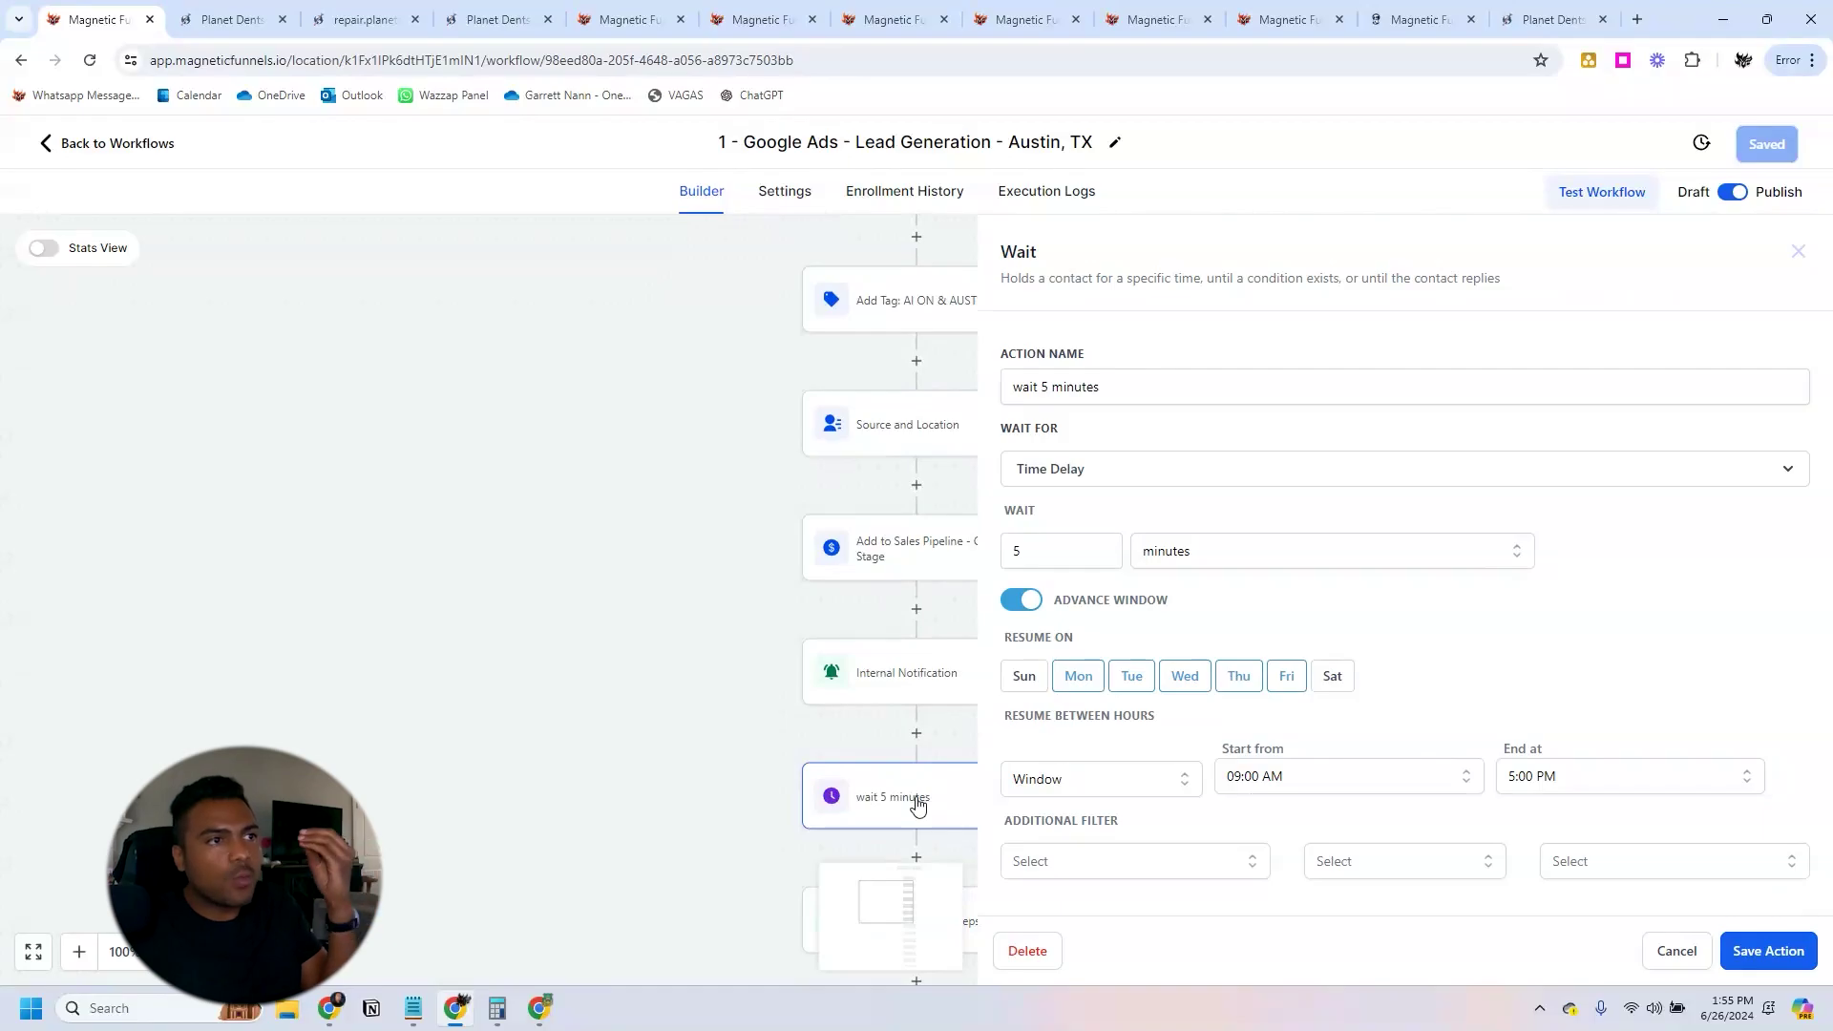
left_click(703, 703)
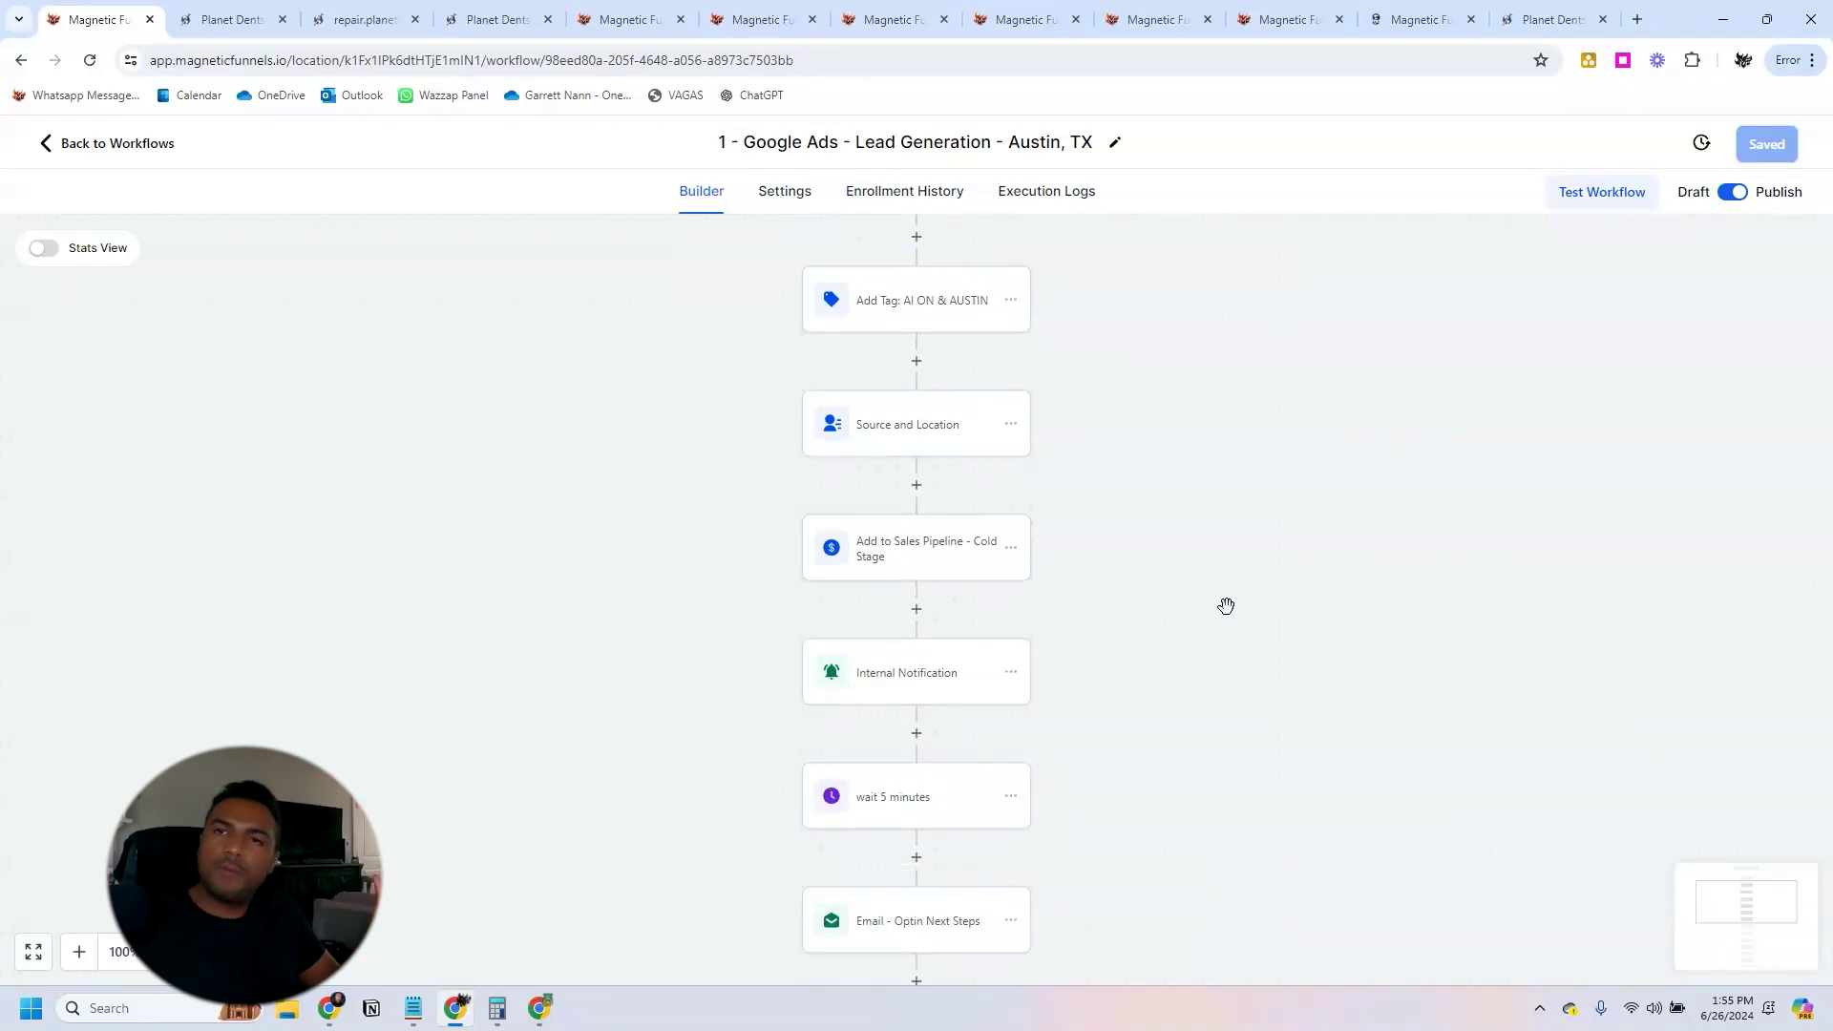
scroll(1183, 728, "down", 3)
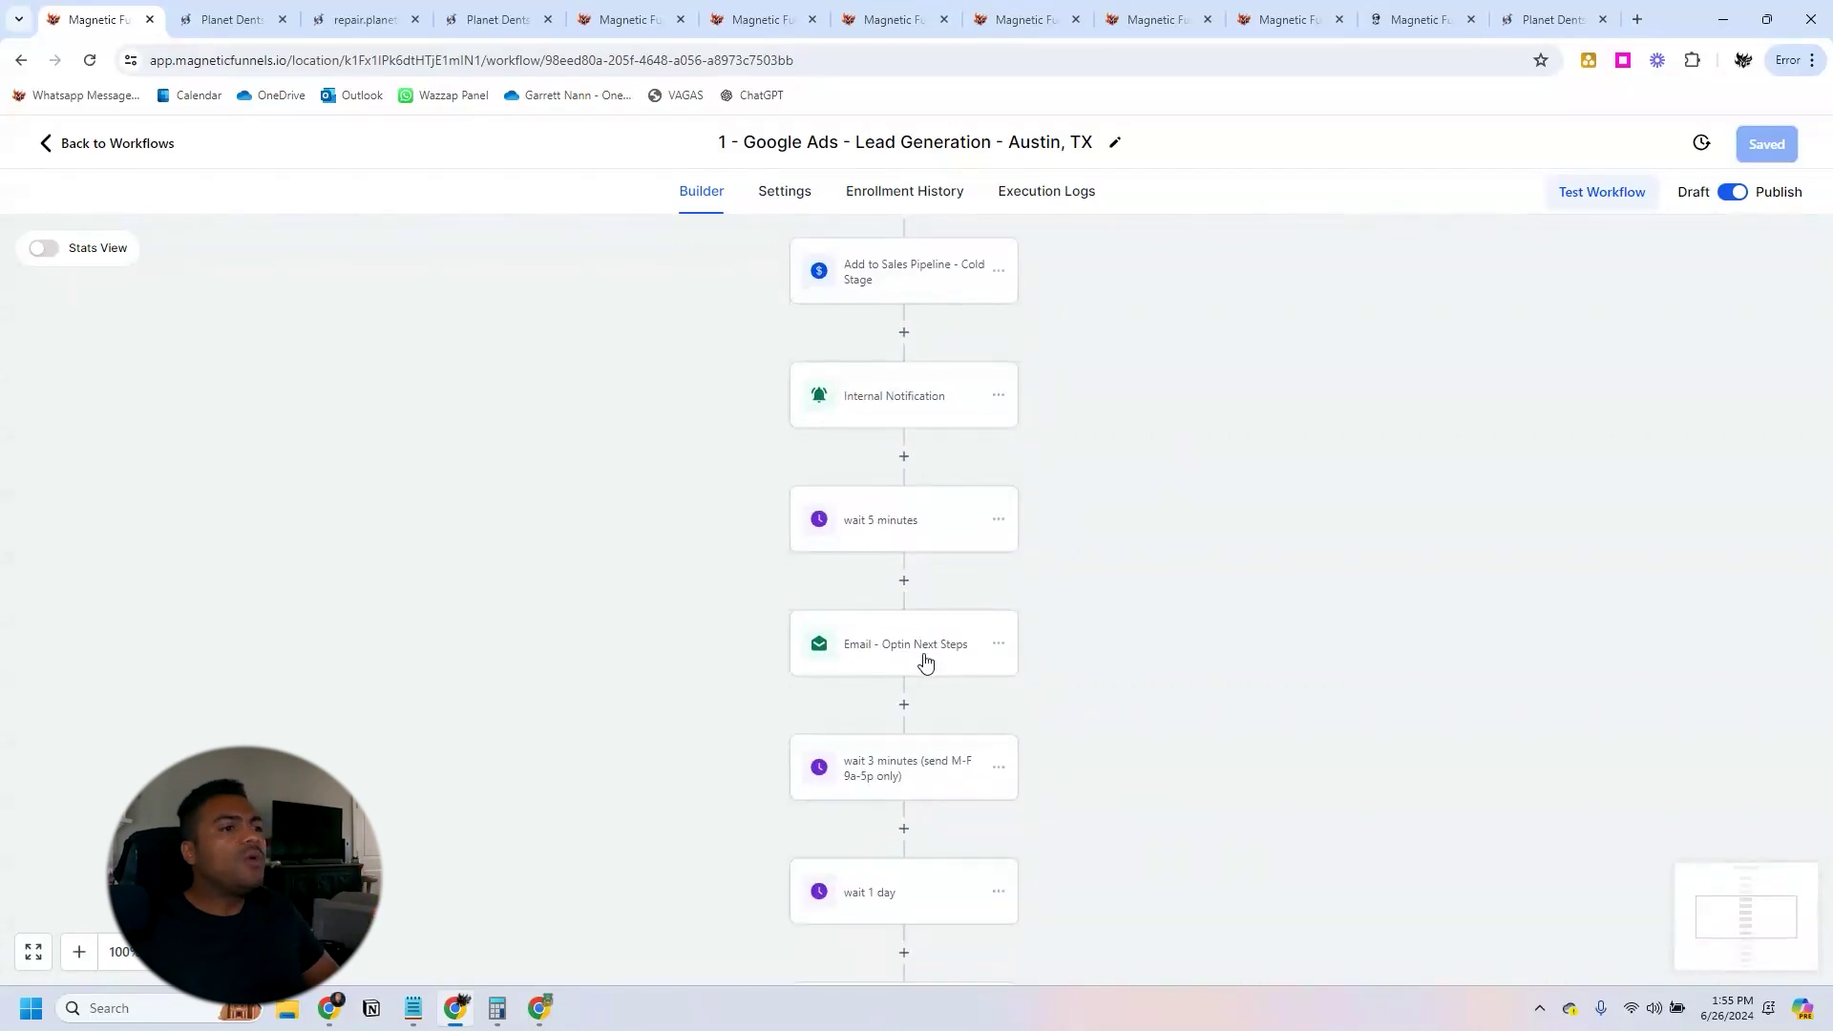
left_click(925, 663)
scroll(1436, 678, "down", 5)
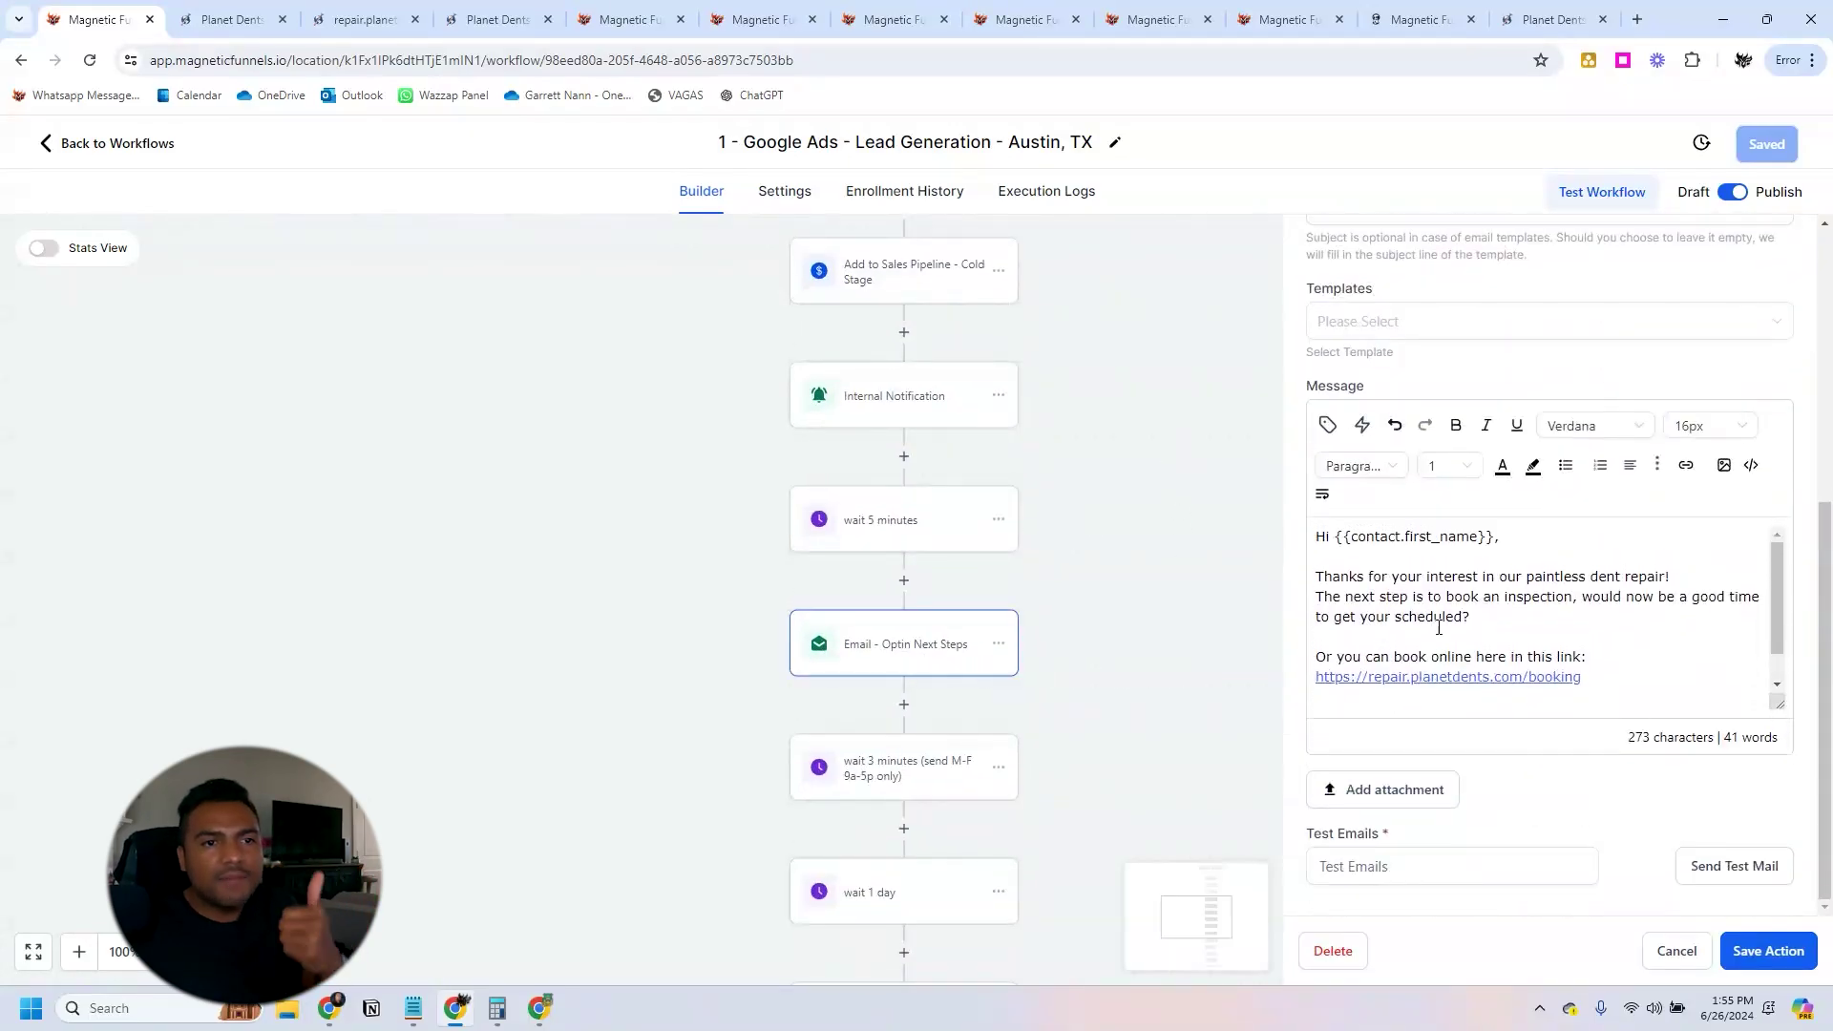
scroll(1443, 627, "down", 1)
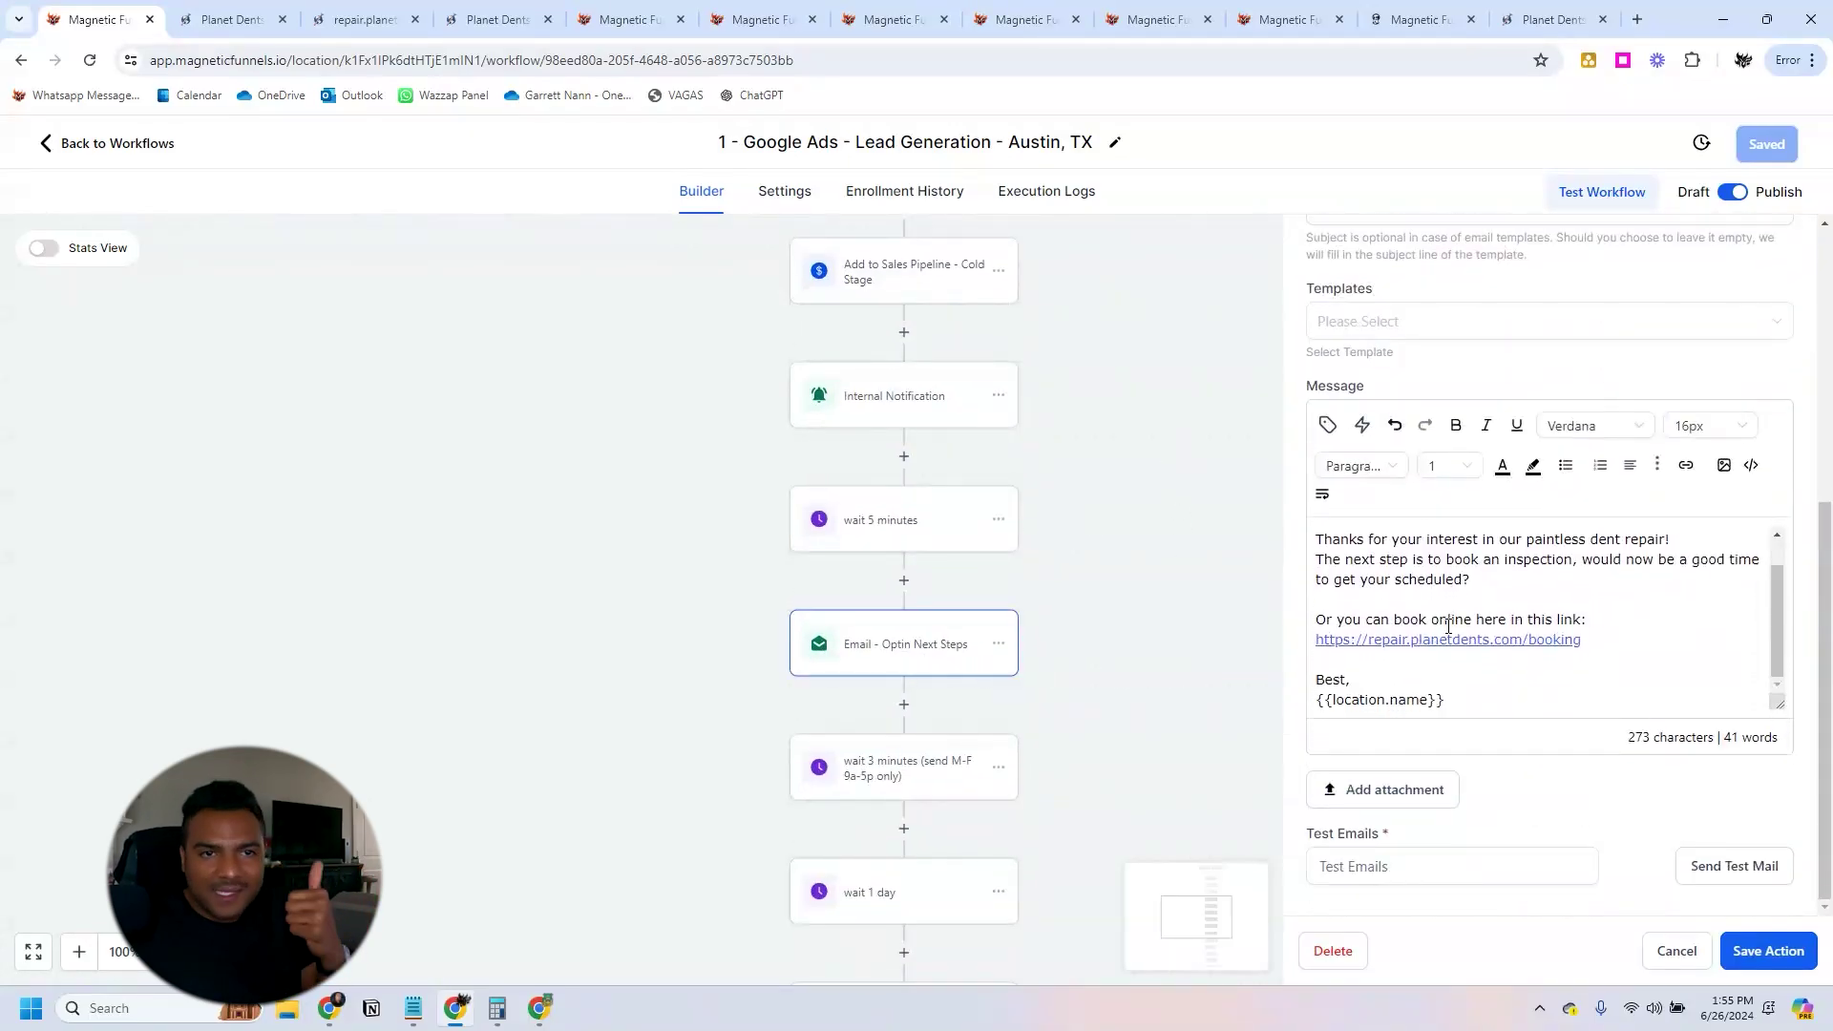
left_click_drag(1483, 584, 1306, 573)
left_click(1494, 599)
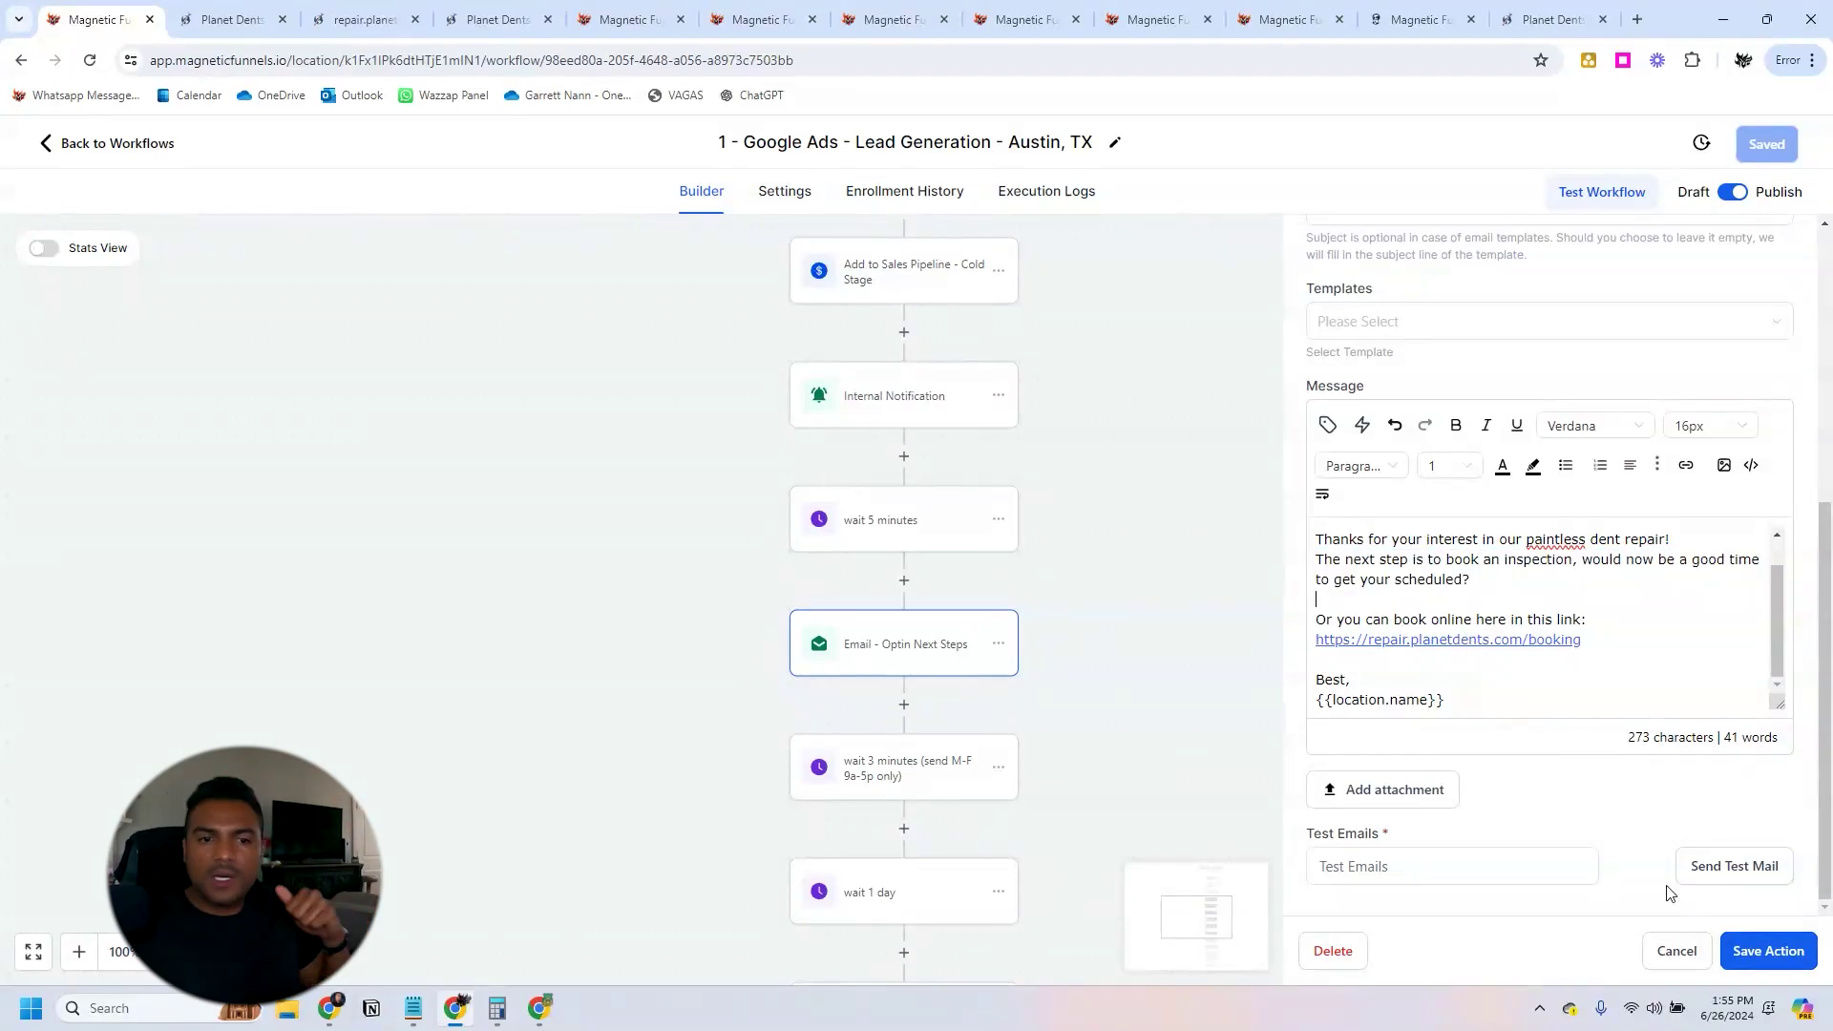
left_click(1672, 951)
Inspect the Email - Next Steps Follow Up 1 and wait 3 minutes steps, then leave without saving.
left_click_drag(1141, 647, 1126, 516)
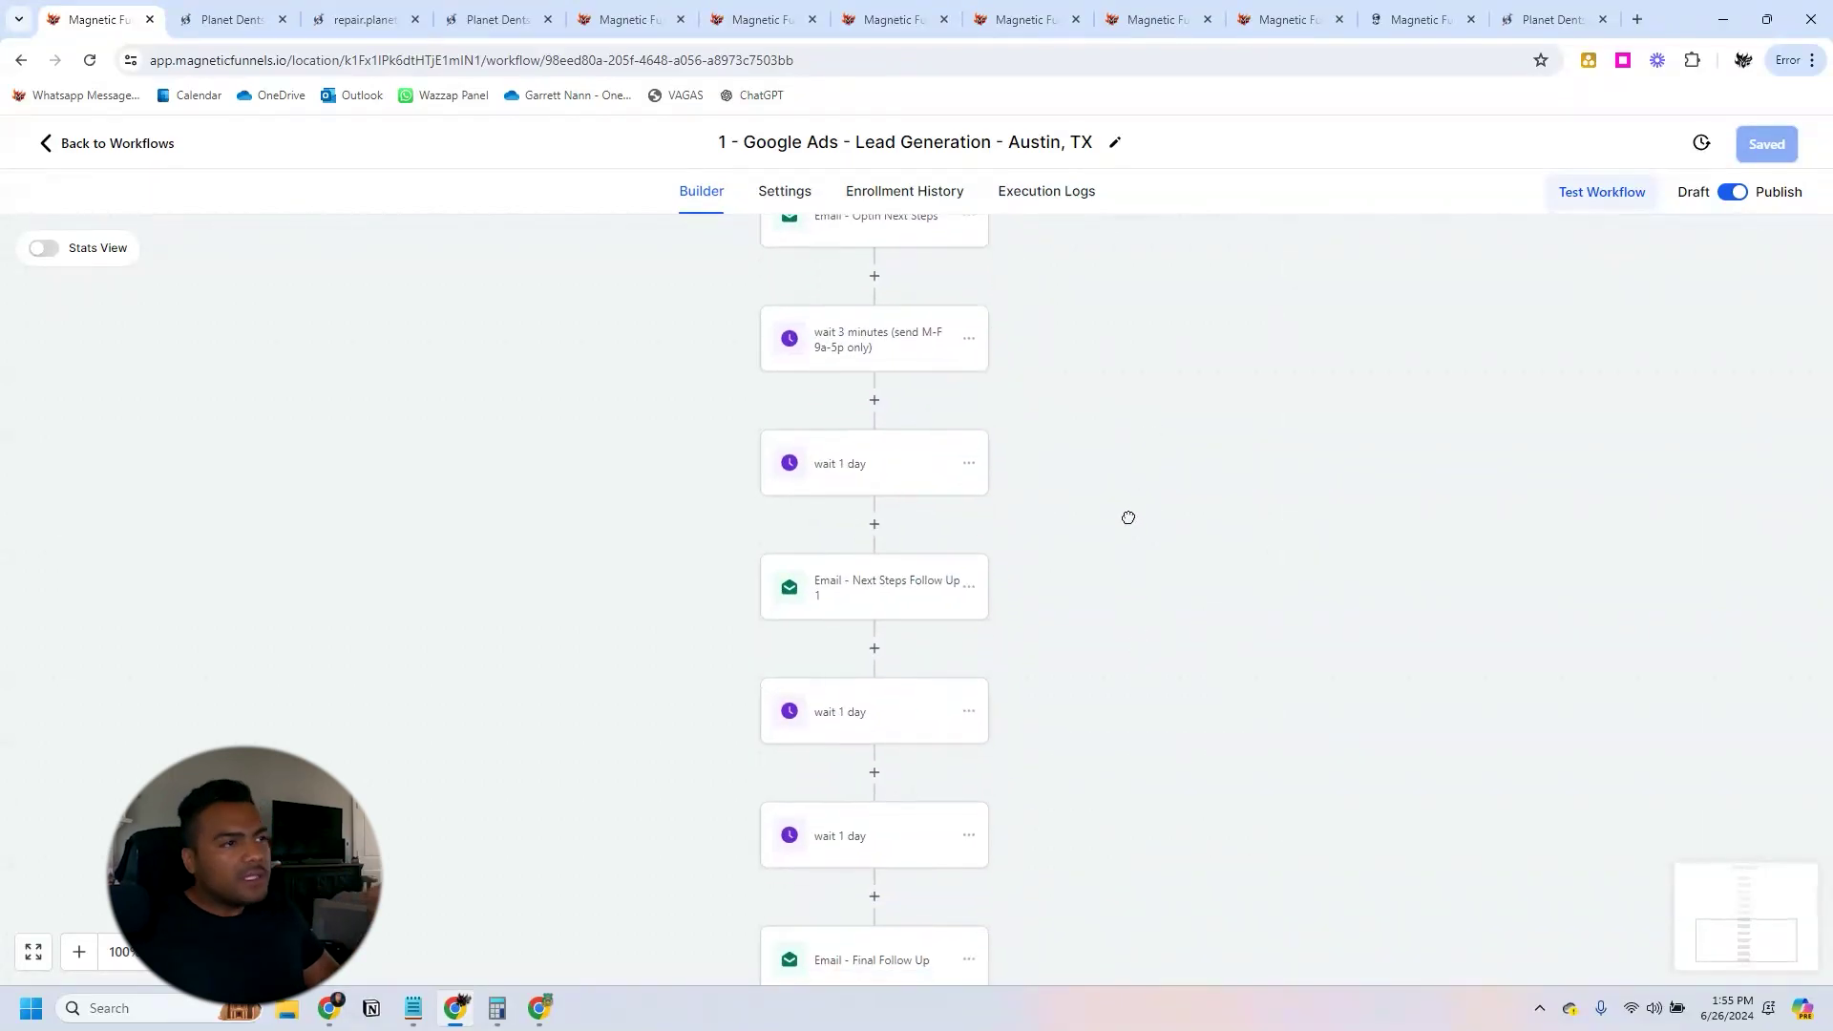
left_click(821, 603)
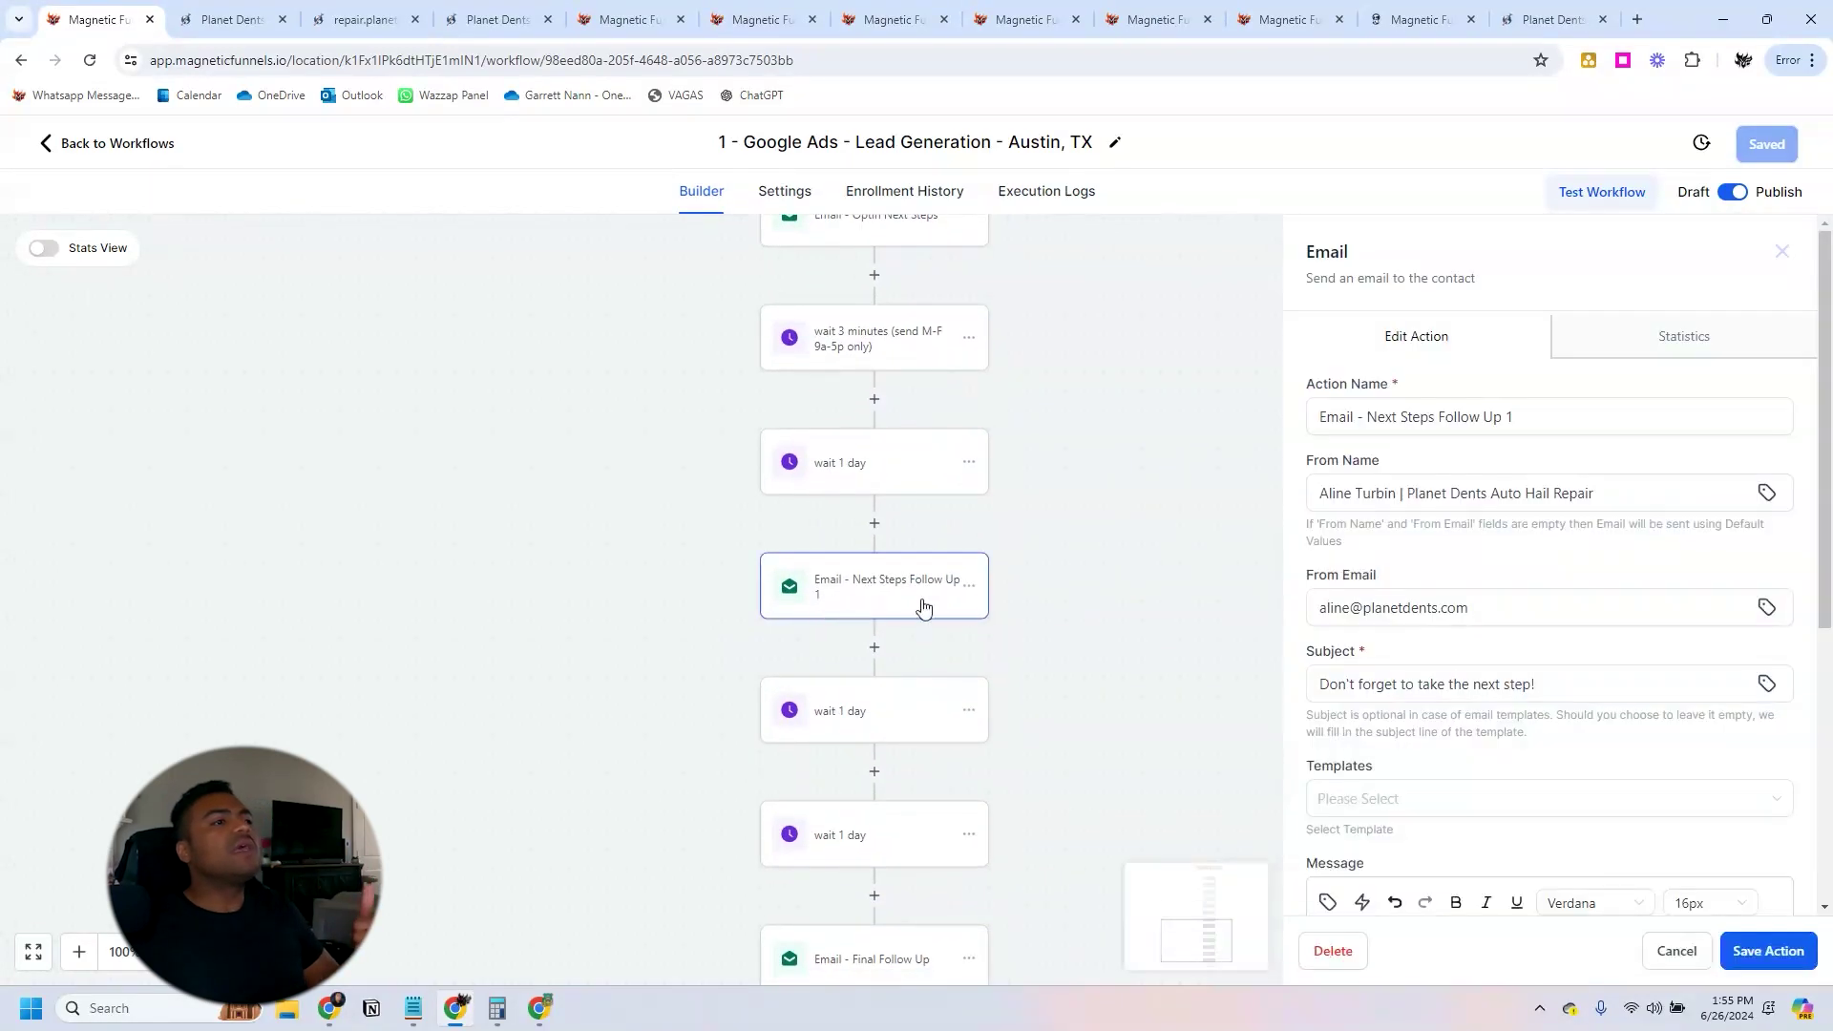
left_click(868, 339)
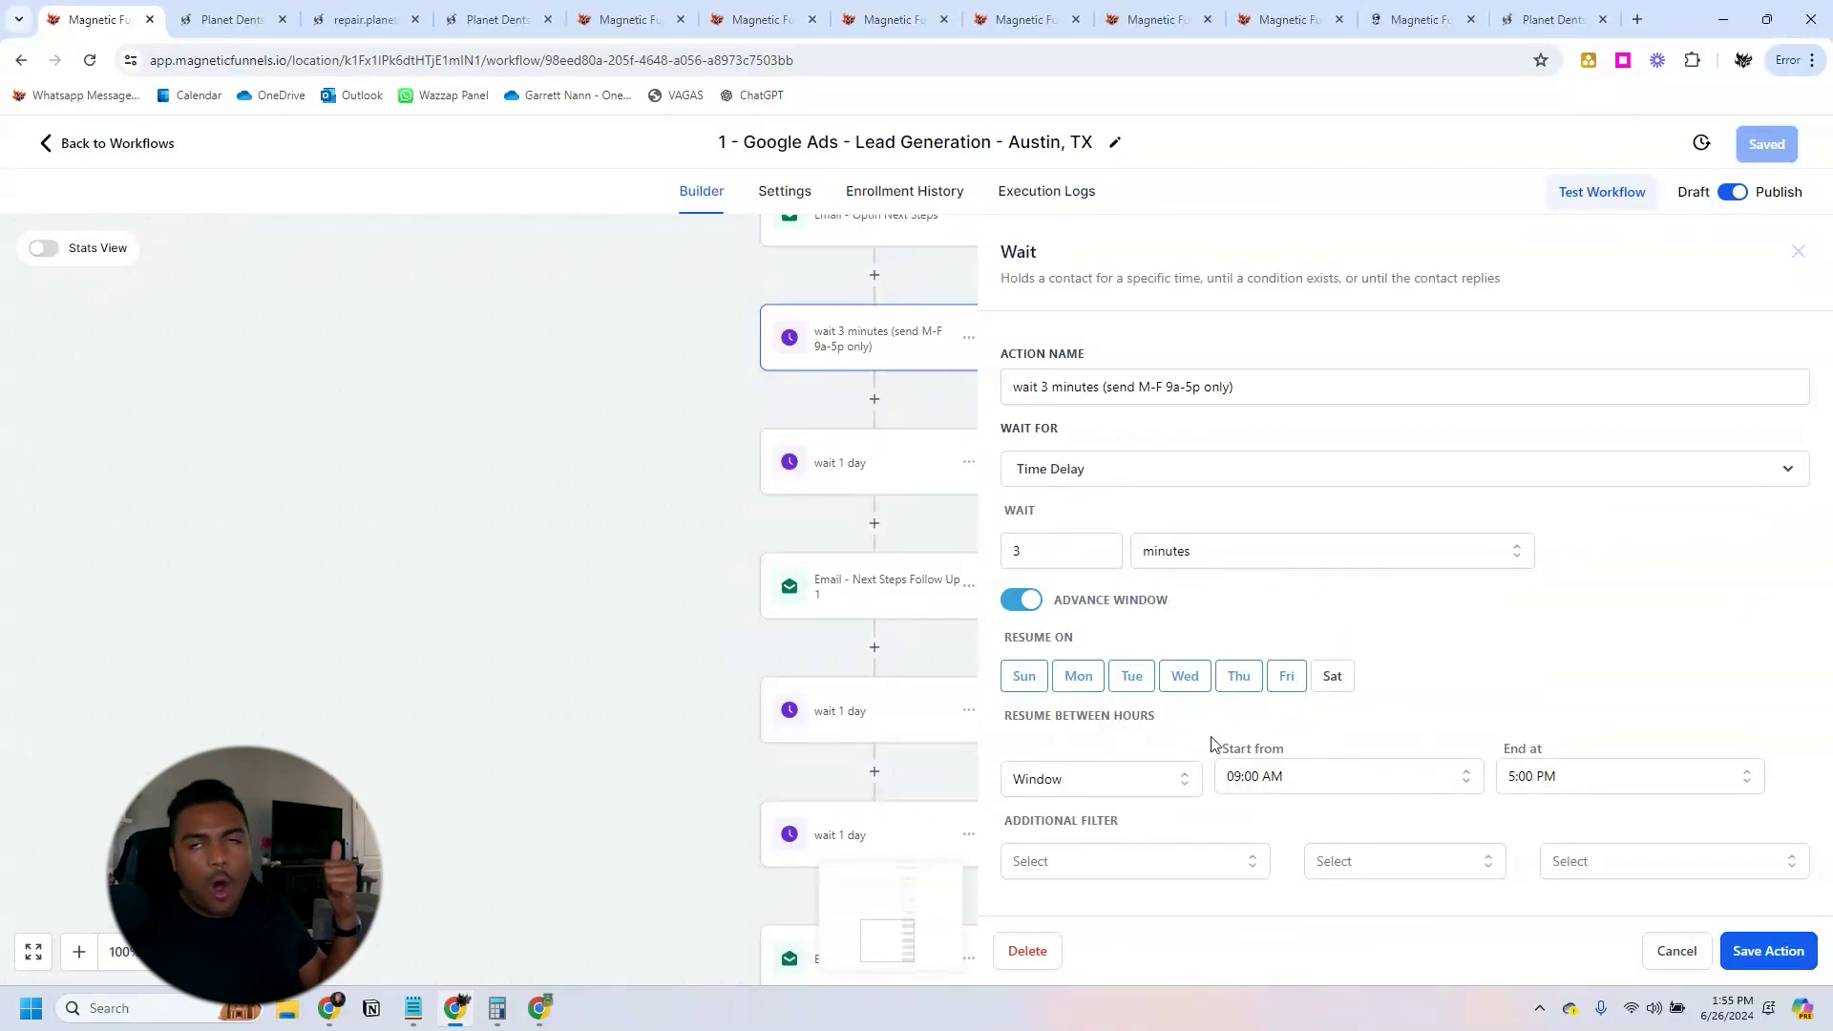
left_click(866, 594)
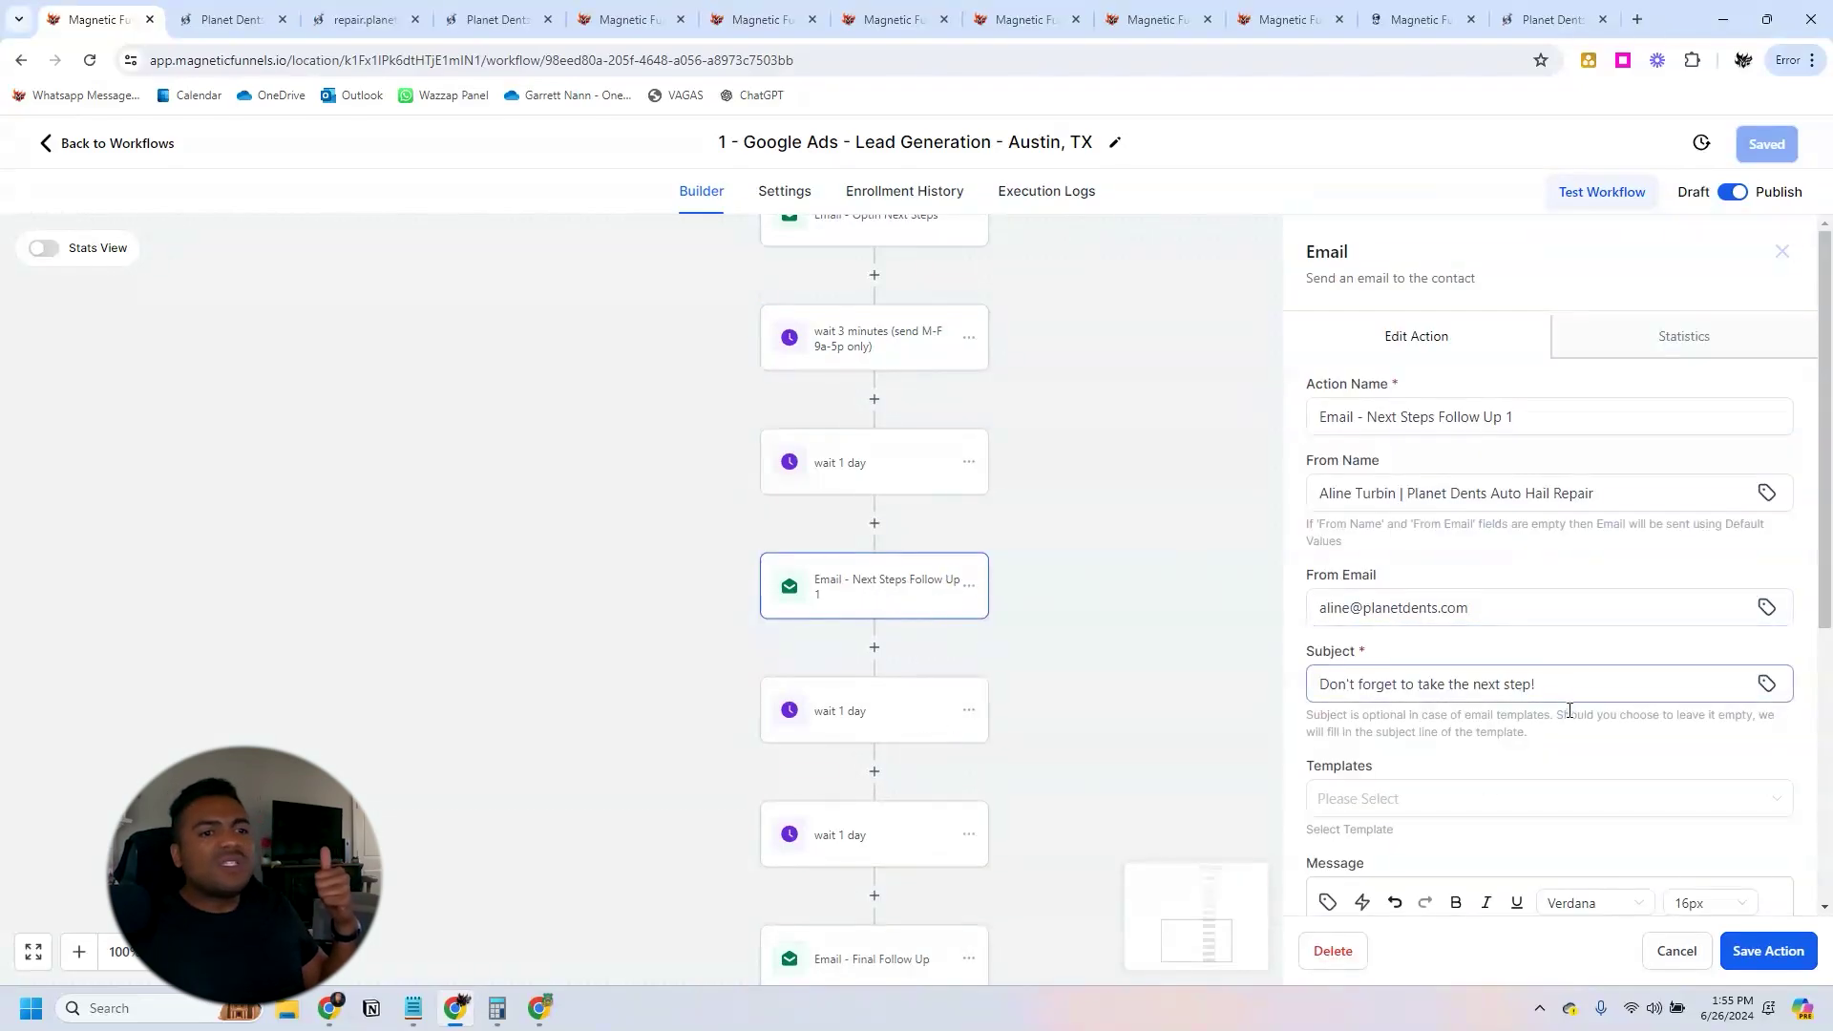
scroll(1568, 712, "down", 8)
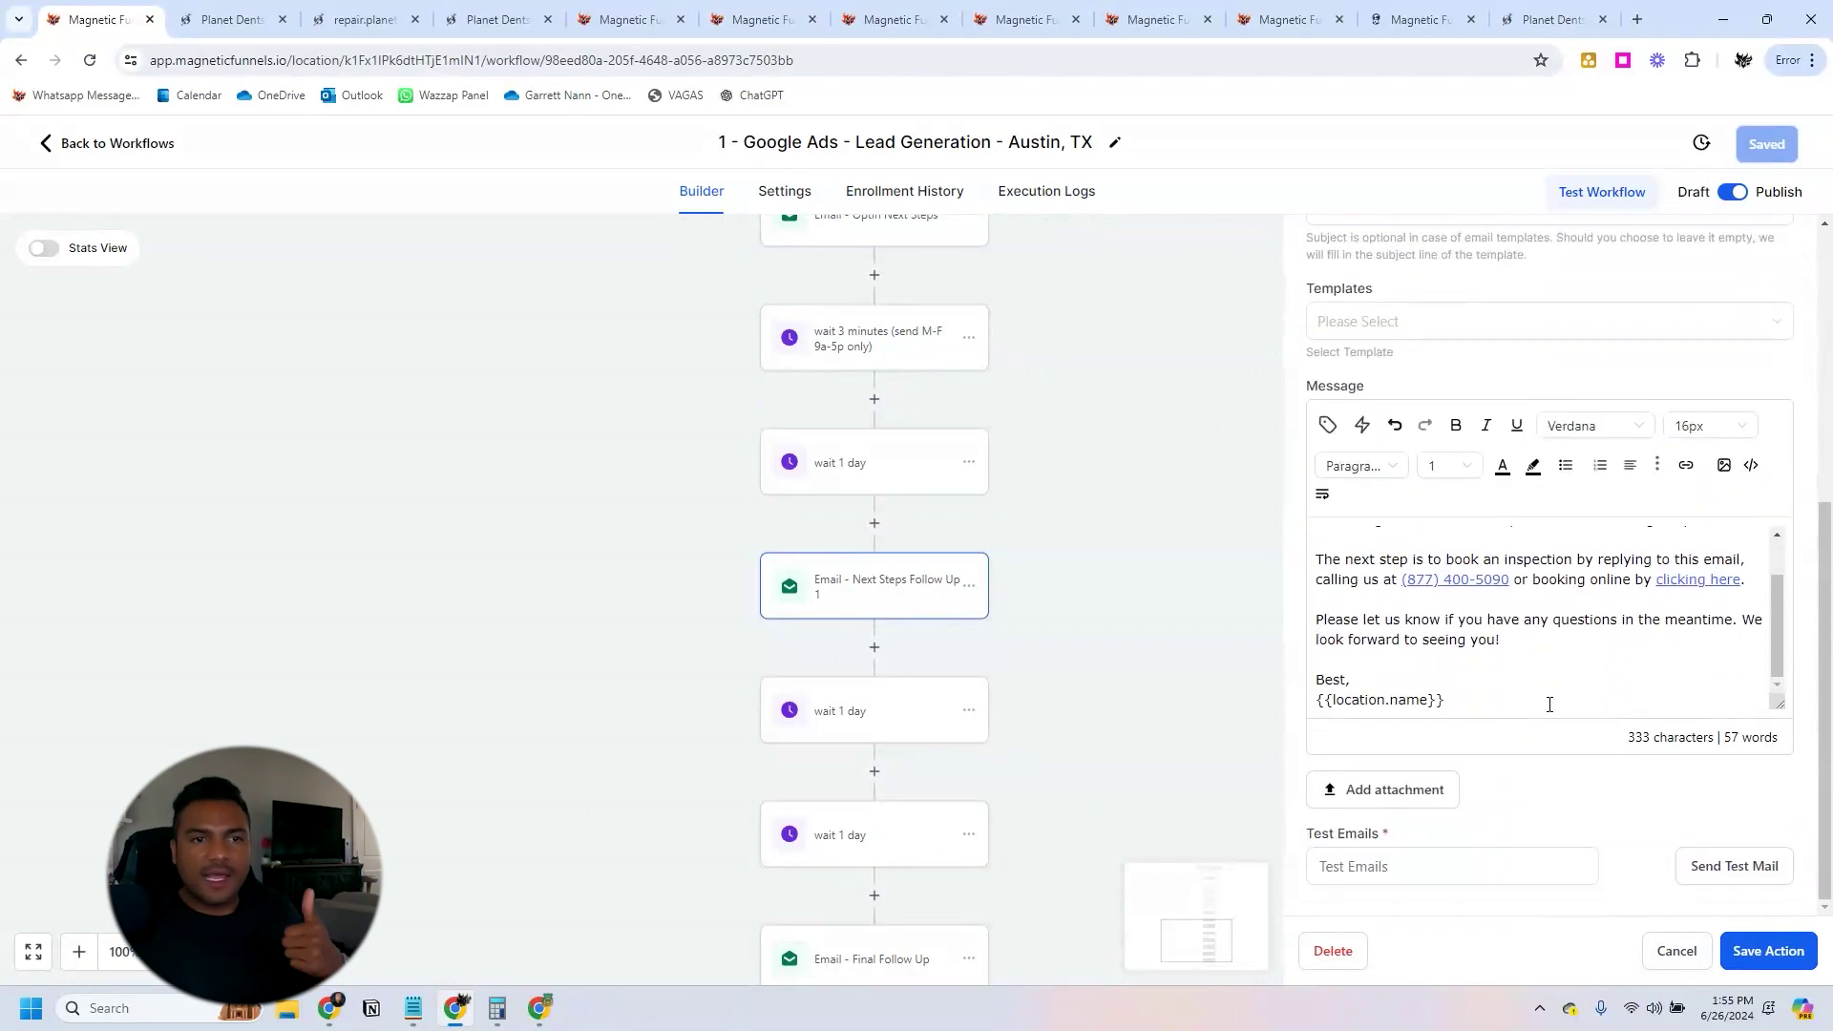
left_click(1676, 950)
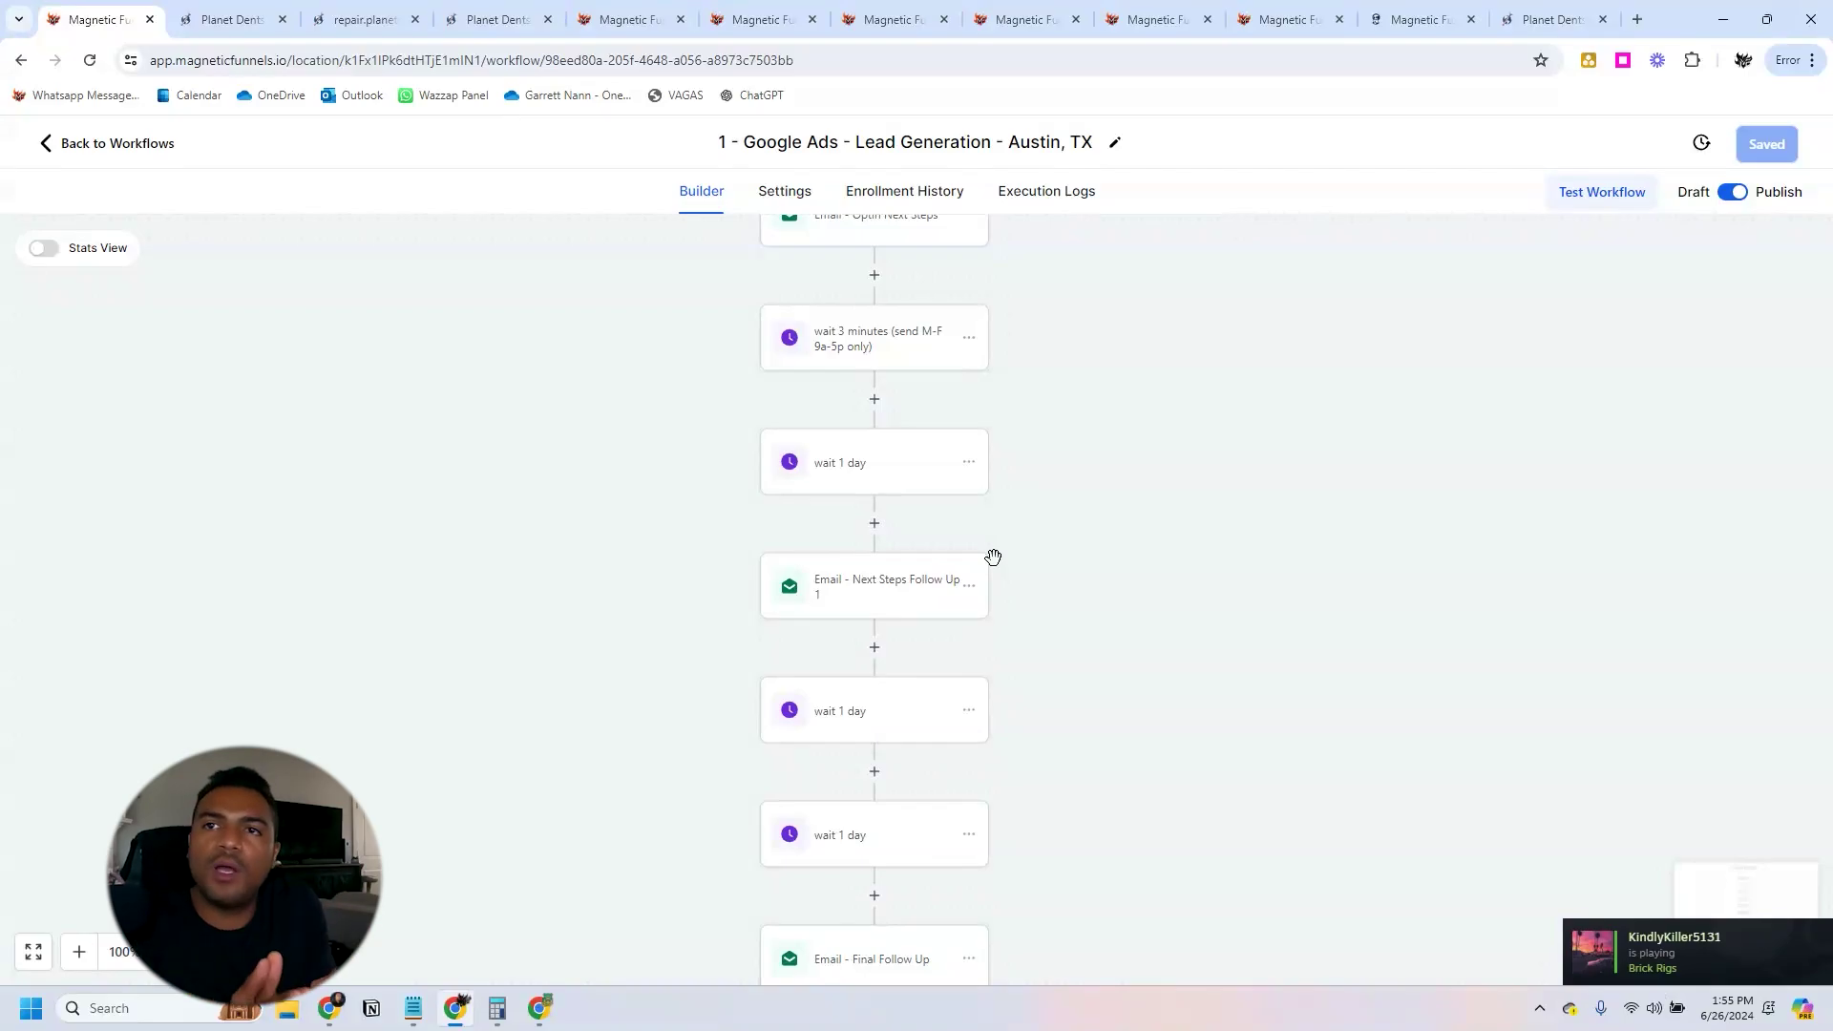
key("alt+Left")
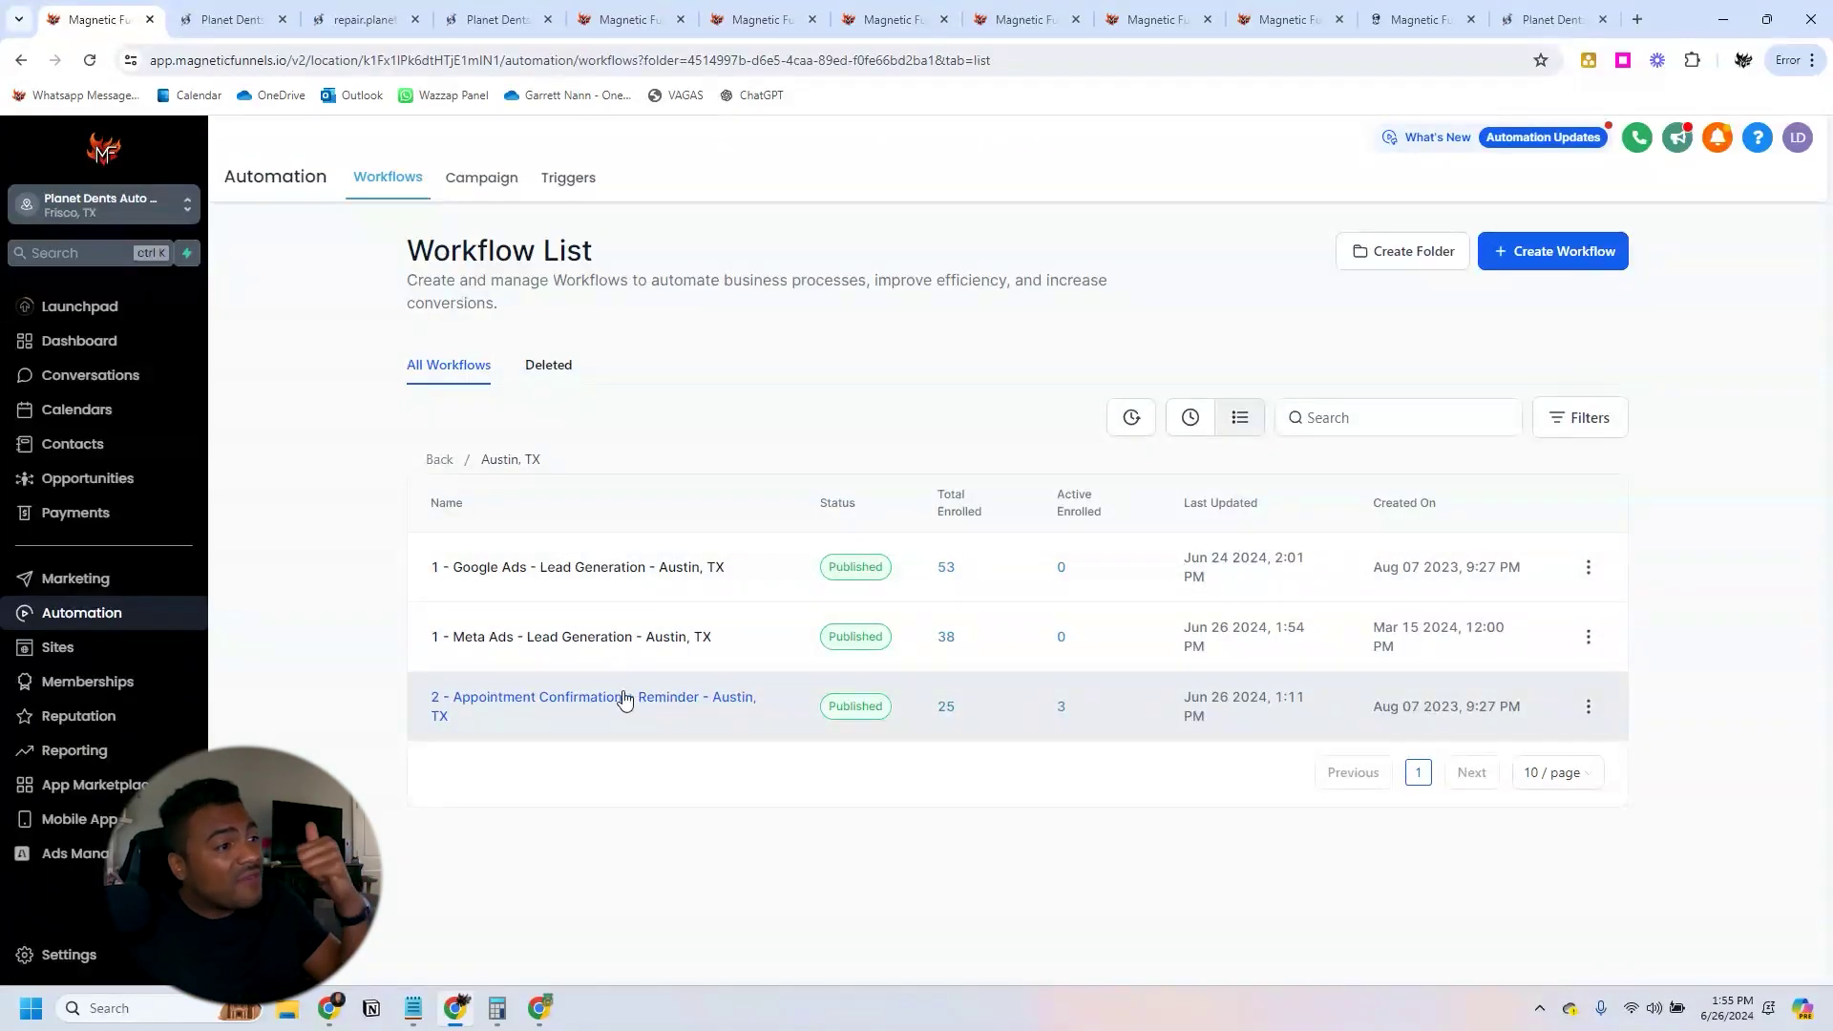
Open '2 - Appointment Confirmation + Reminder' and check its Internal Notification step without changes.
left_click(625, 700)
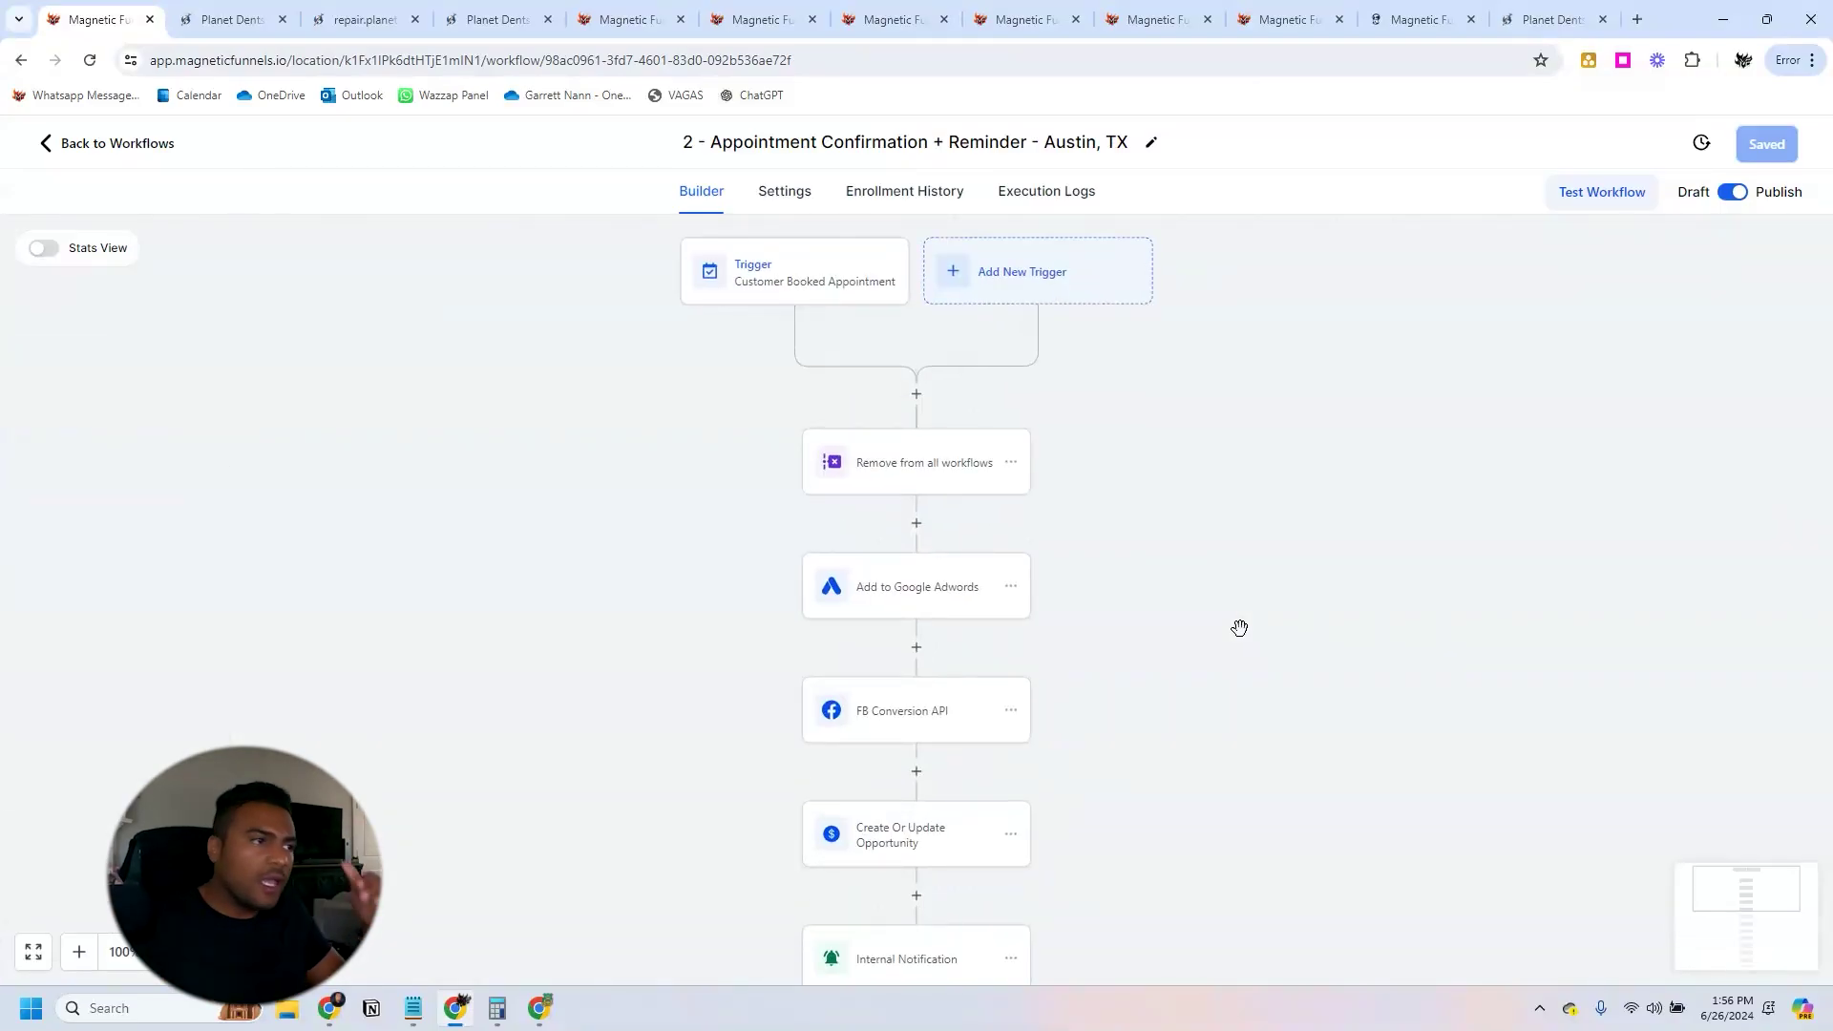
scroll(1157, 630, "down", 3)
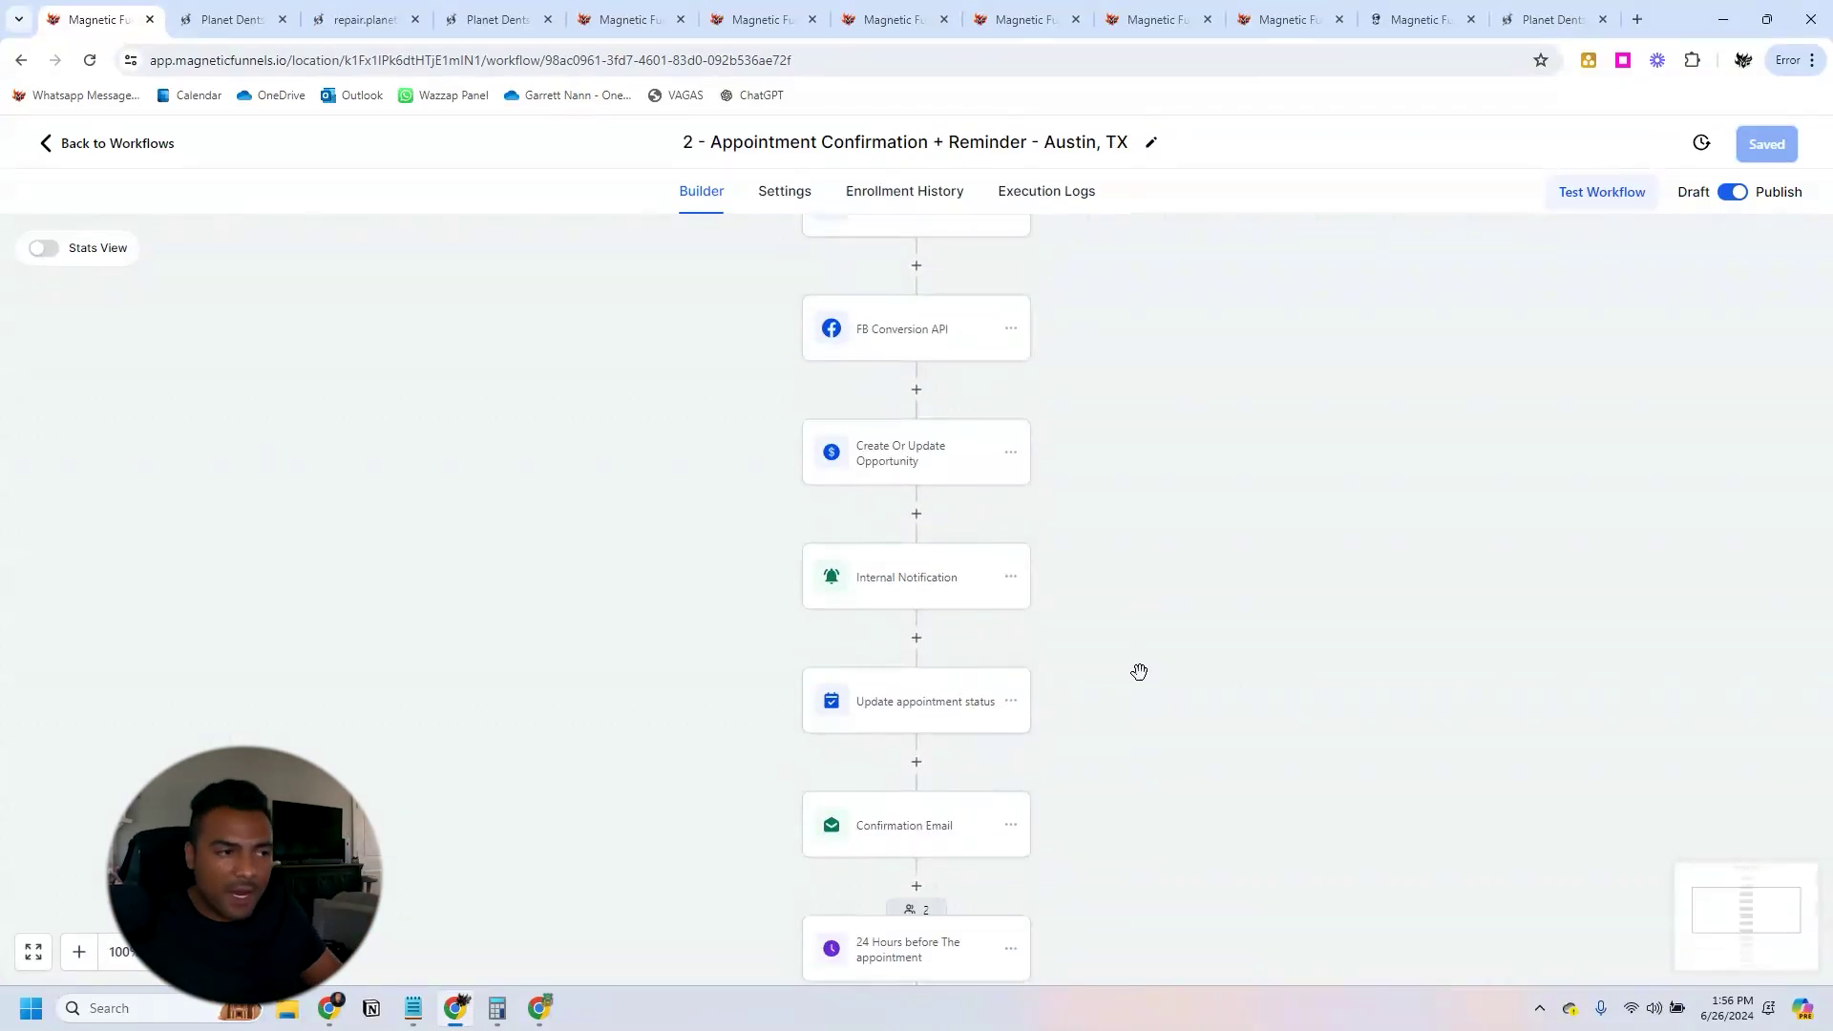
scroll(1139, 671, "down", 1)
scroll(1060, 687, "up", 1)
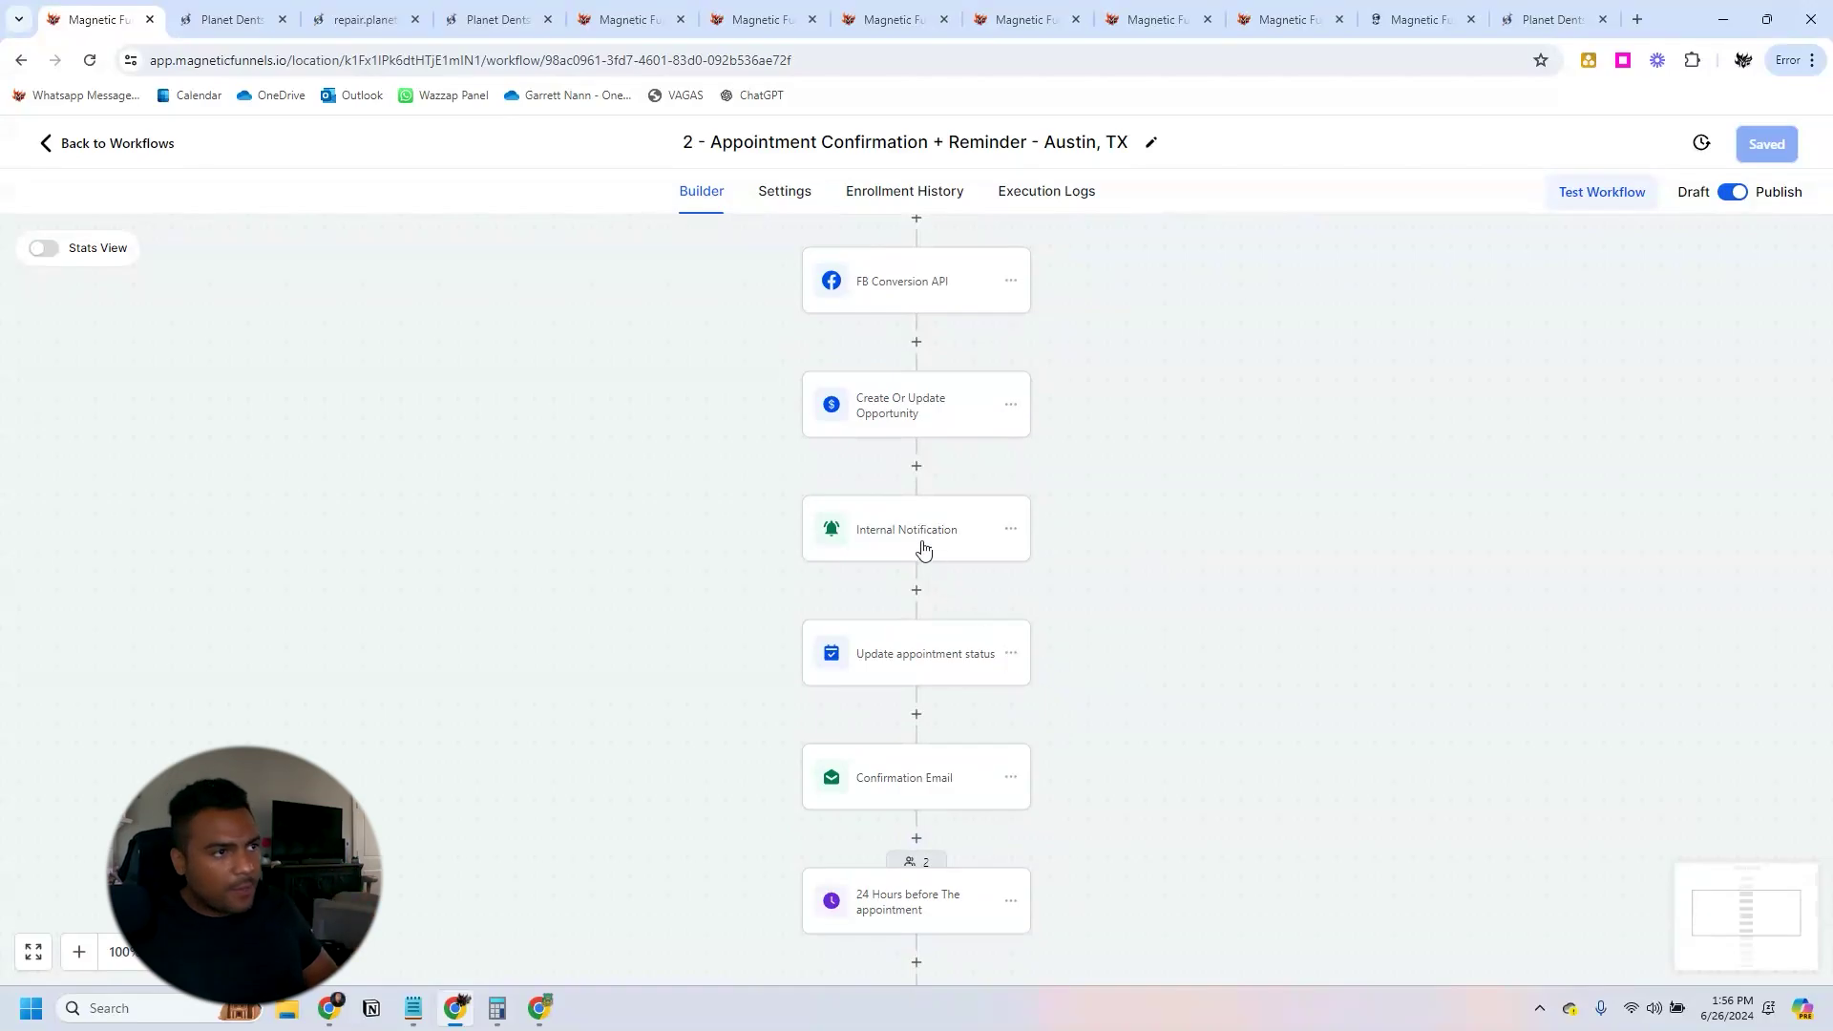
left_click(920, 548)
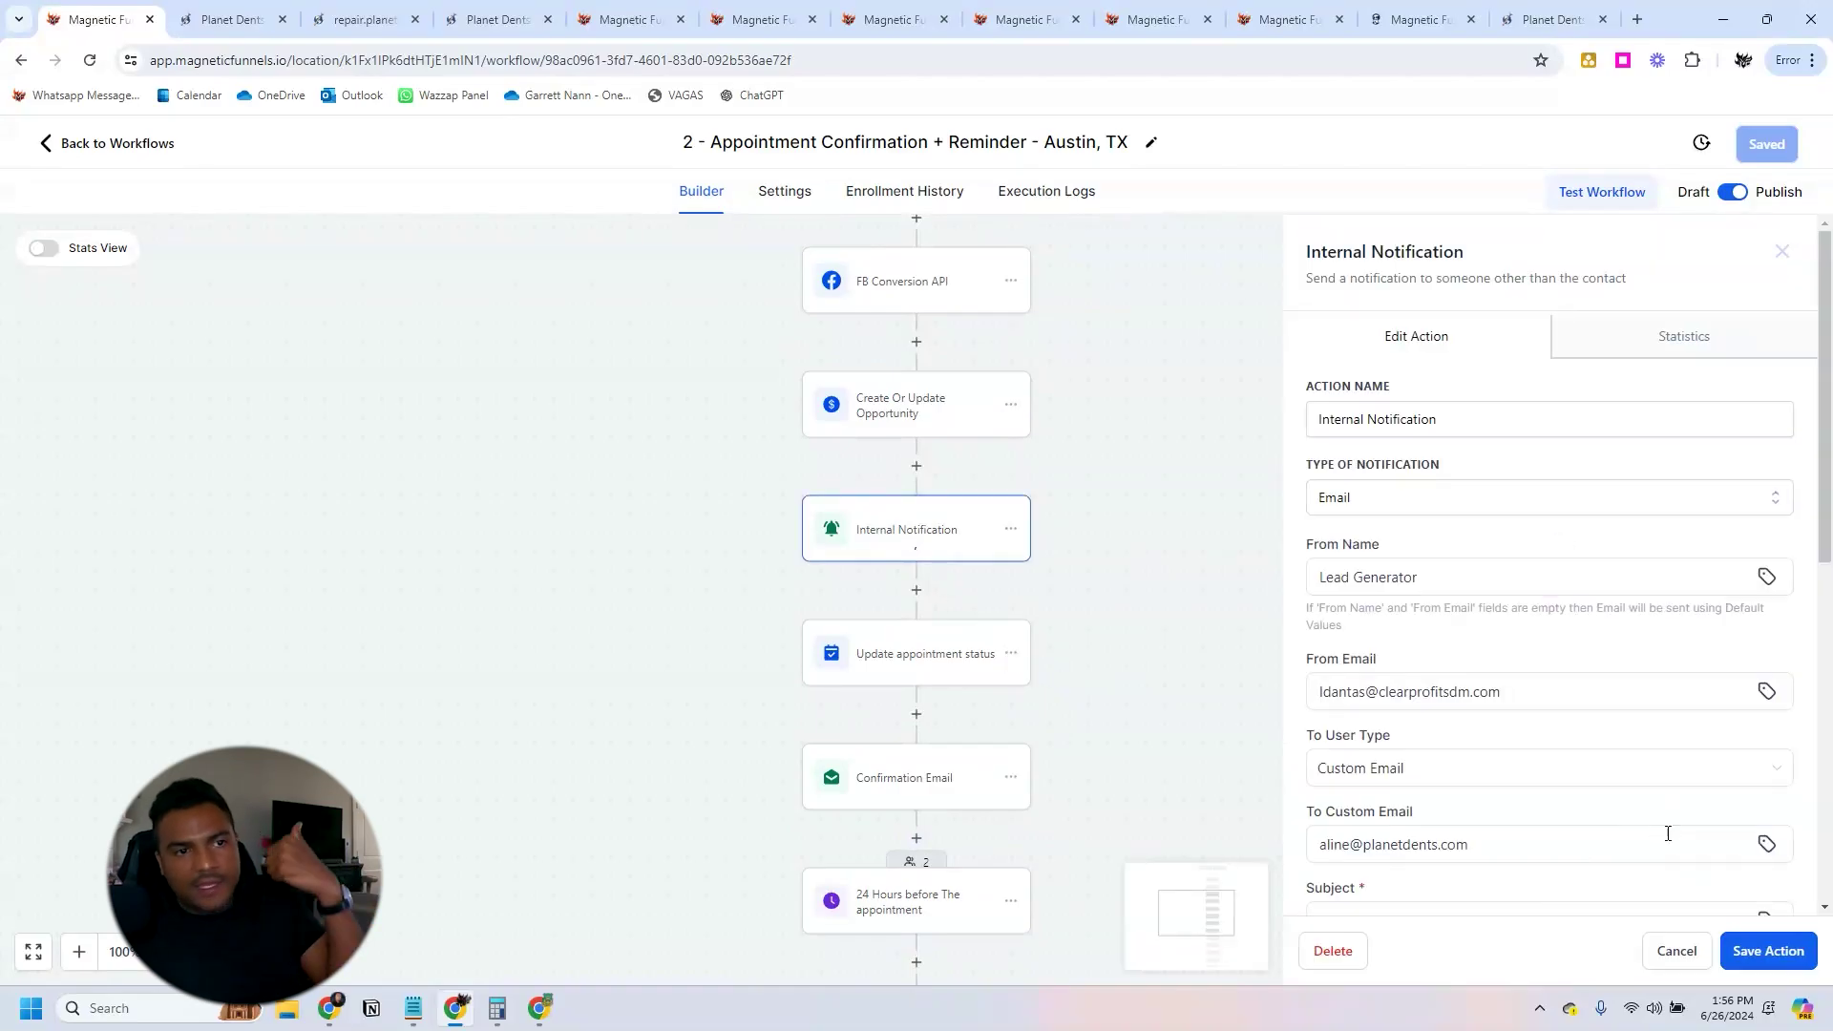
left_click(1677, 951)
scroll(1212, 736, "down", 1)
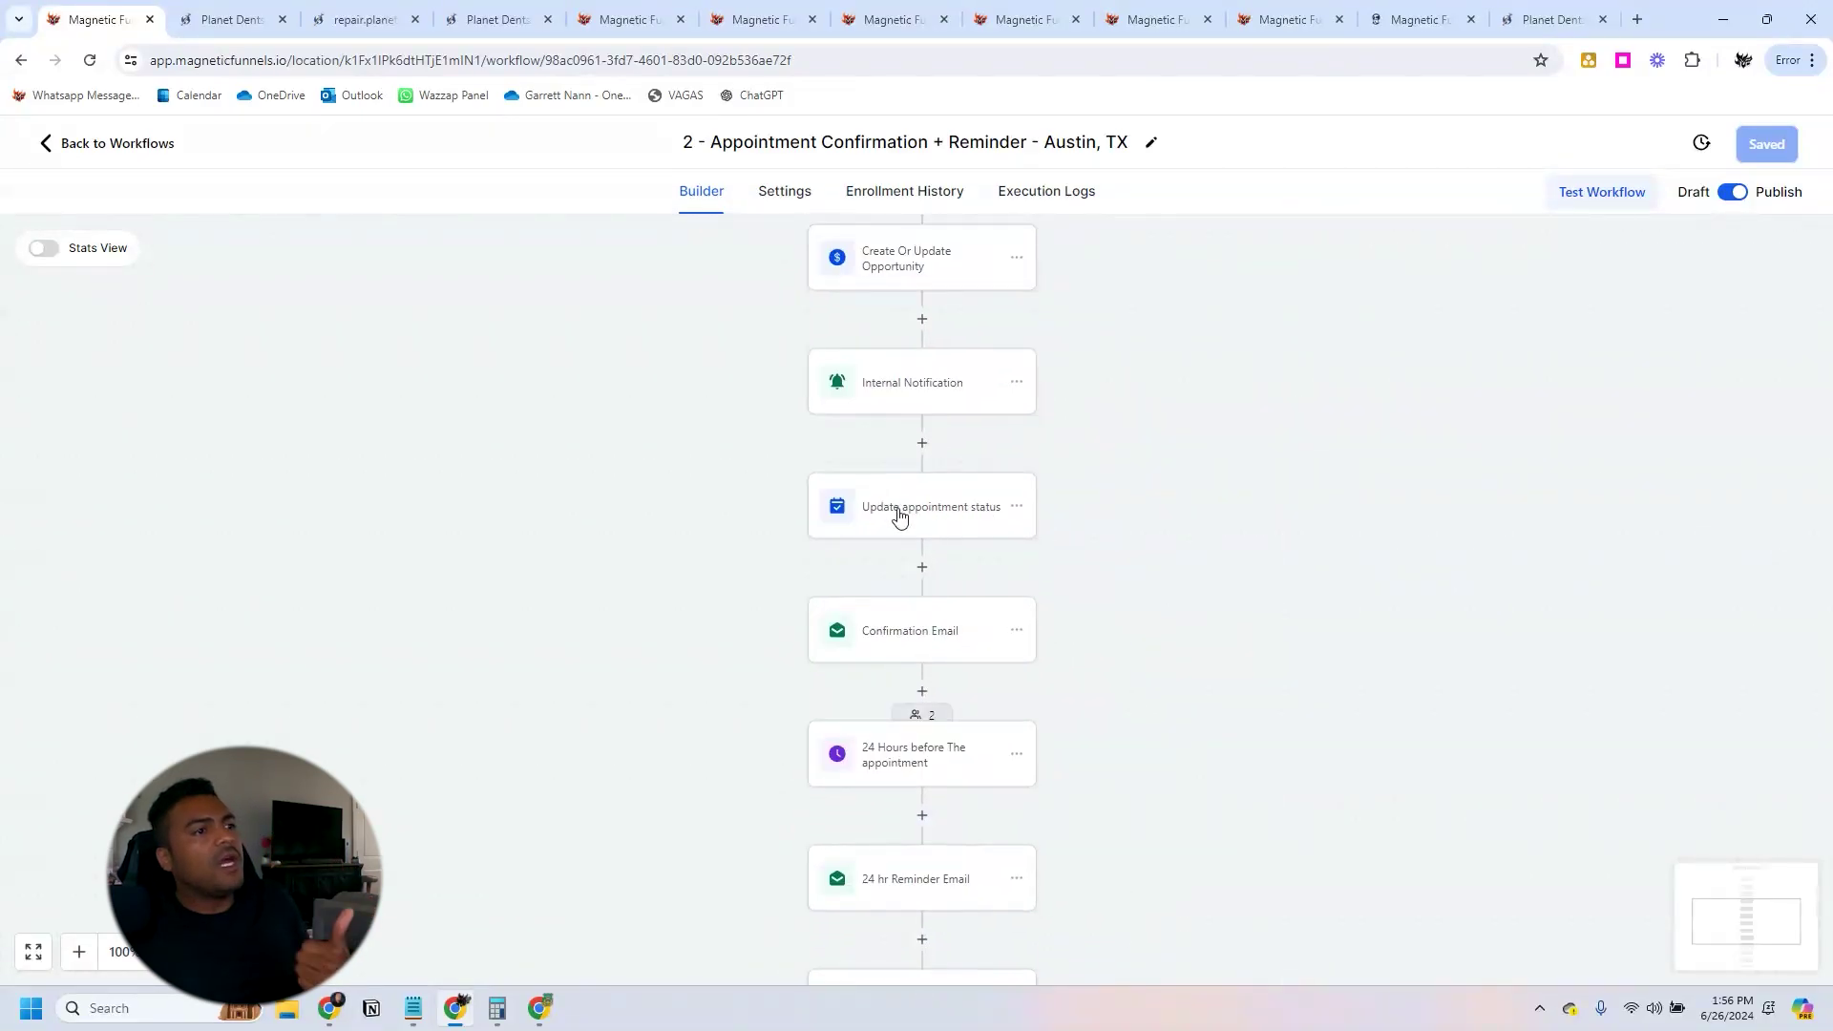
Read through the Confirmation Email step's content and close it without saving.
left_click(908, 630)
scroll(1580, 680, "down", 5)
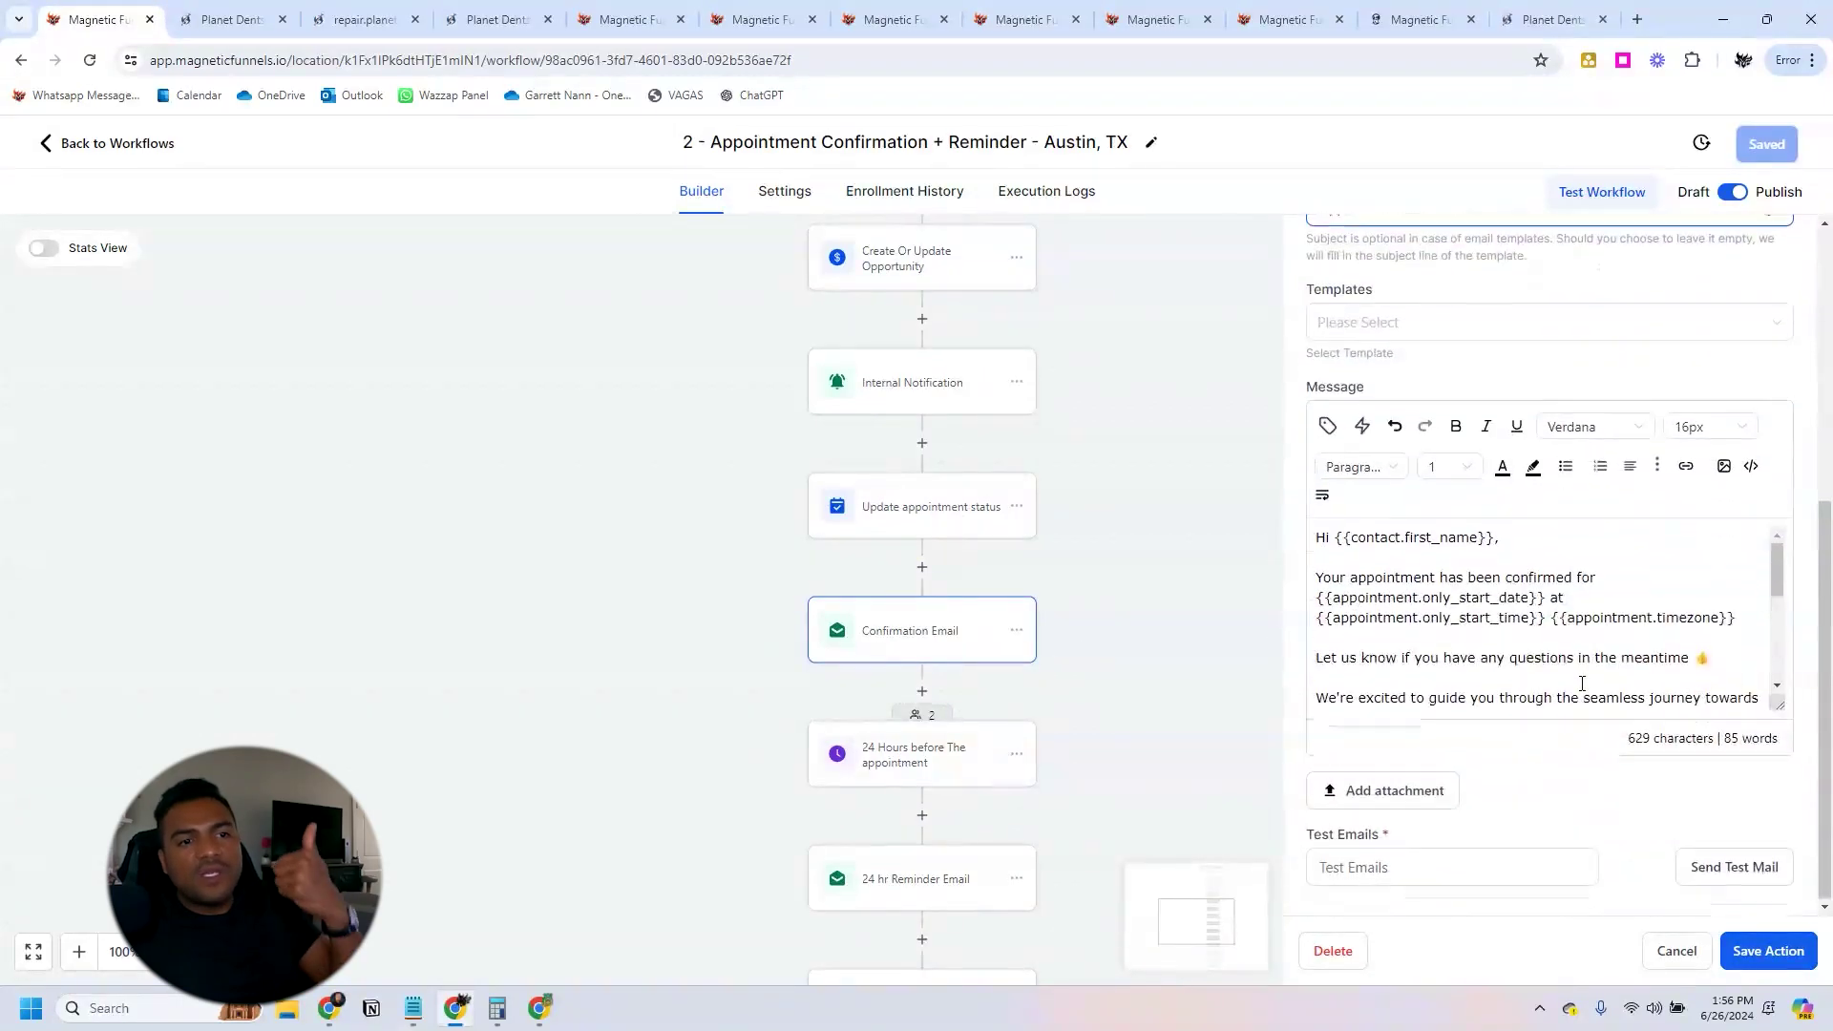
scroll(1582, 683, "down", 5)
scroll(1559, 646, "up", 2)
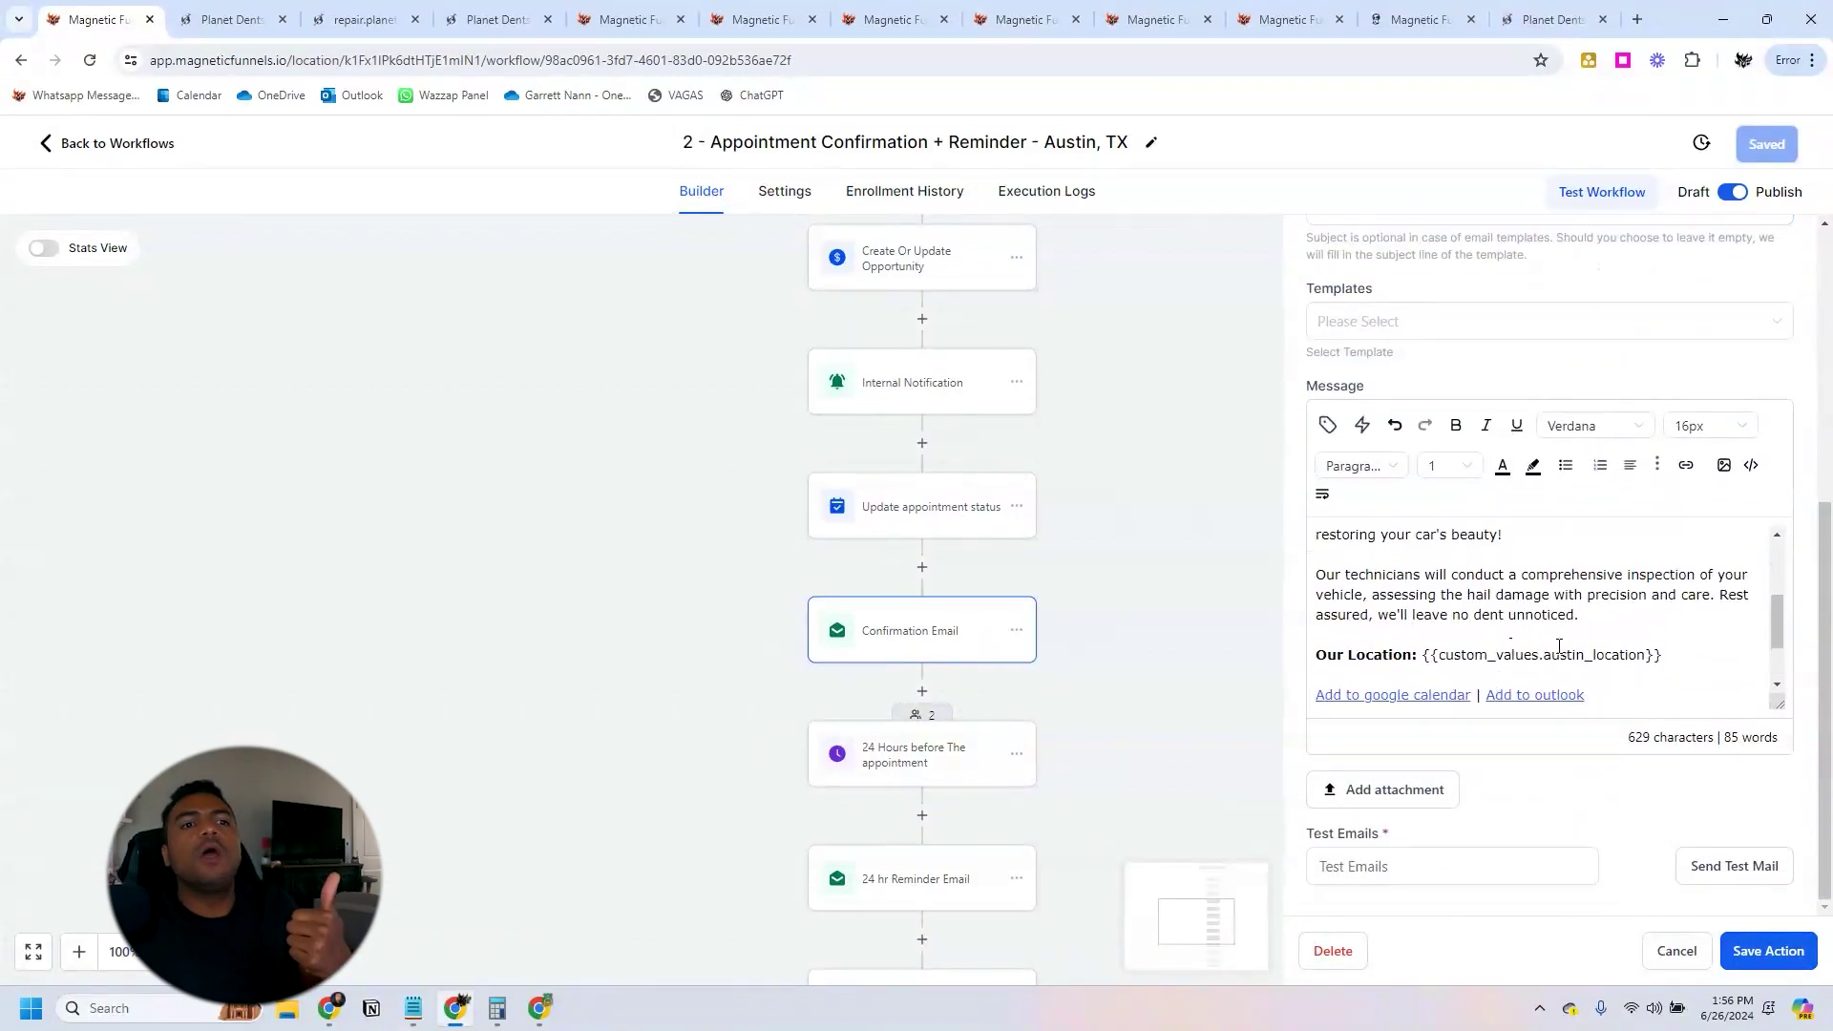
scroll(1493, 655, "down", 3)
scroll(1498, 667, "up", 4)
scroll(1496, 662, "down", 2)
scroll(1451, 644, "down", 1)
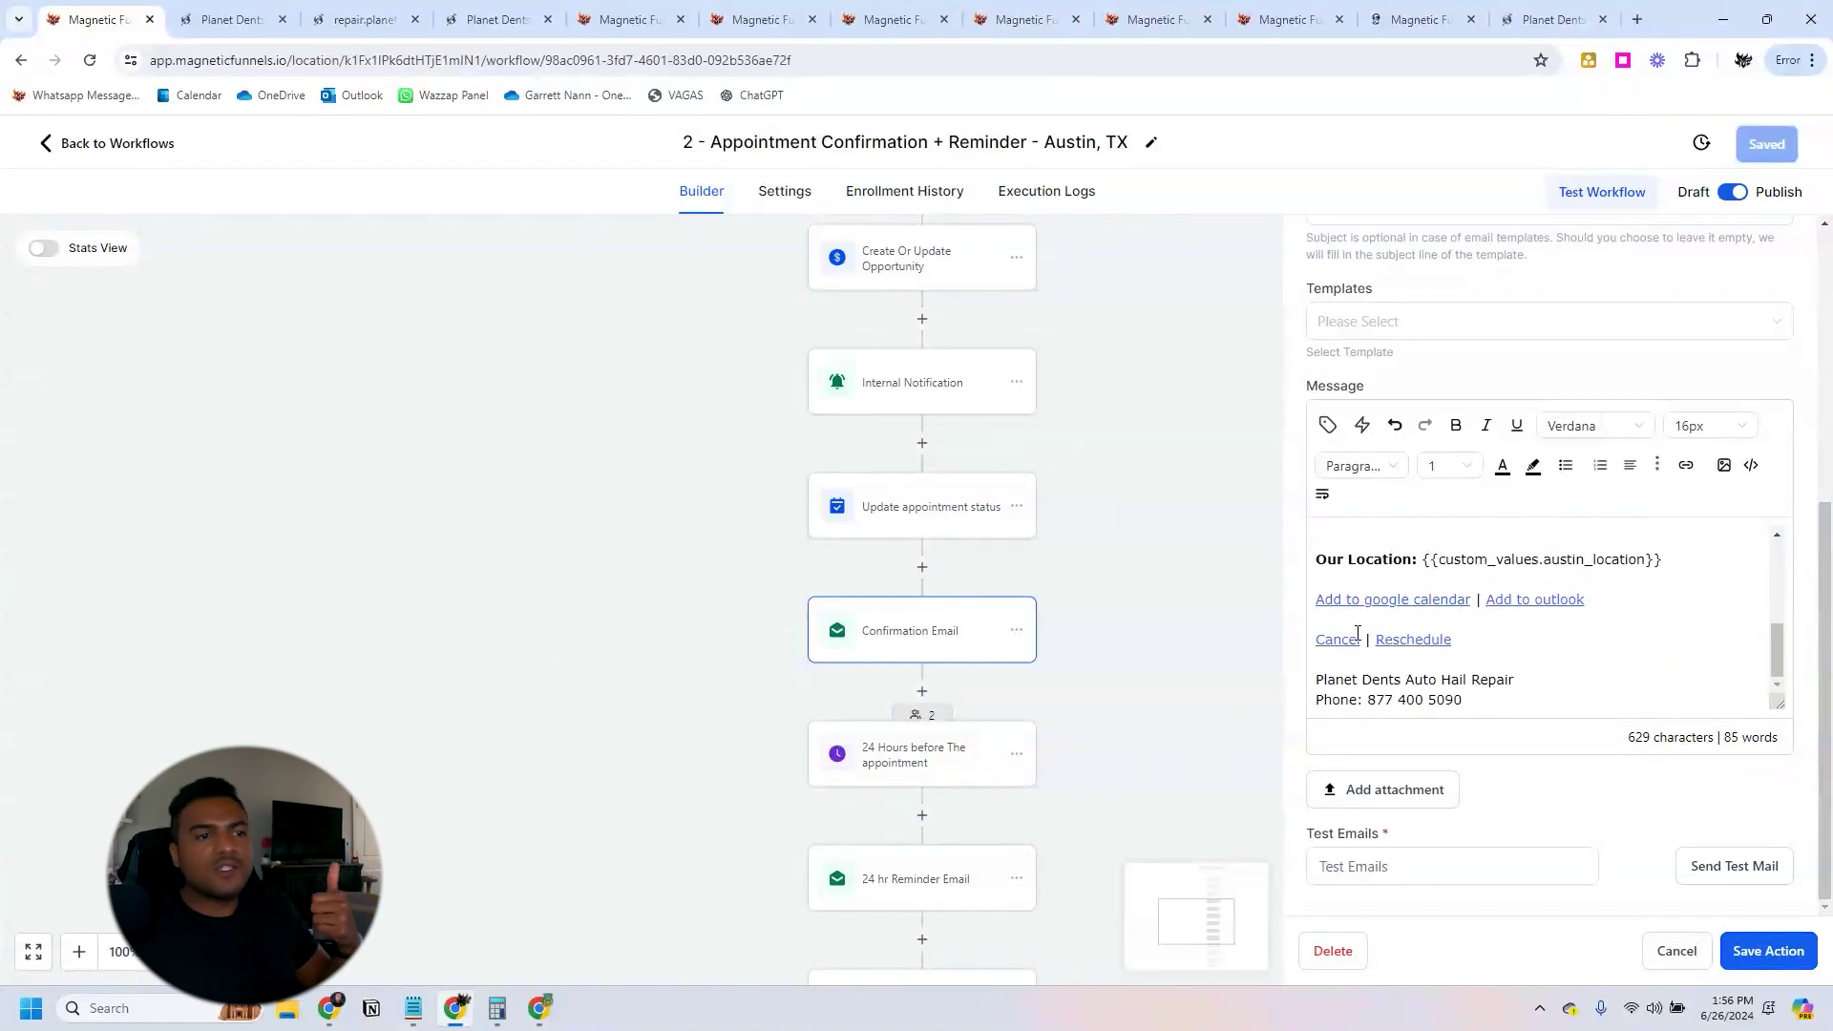
left_click(1677, 952)
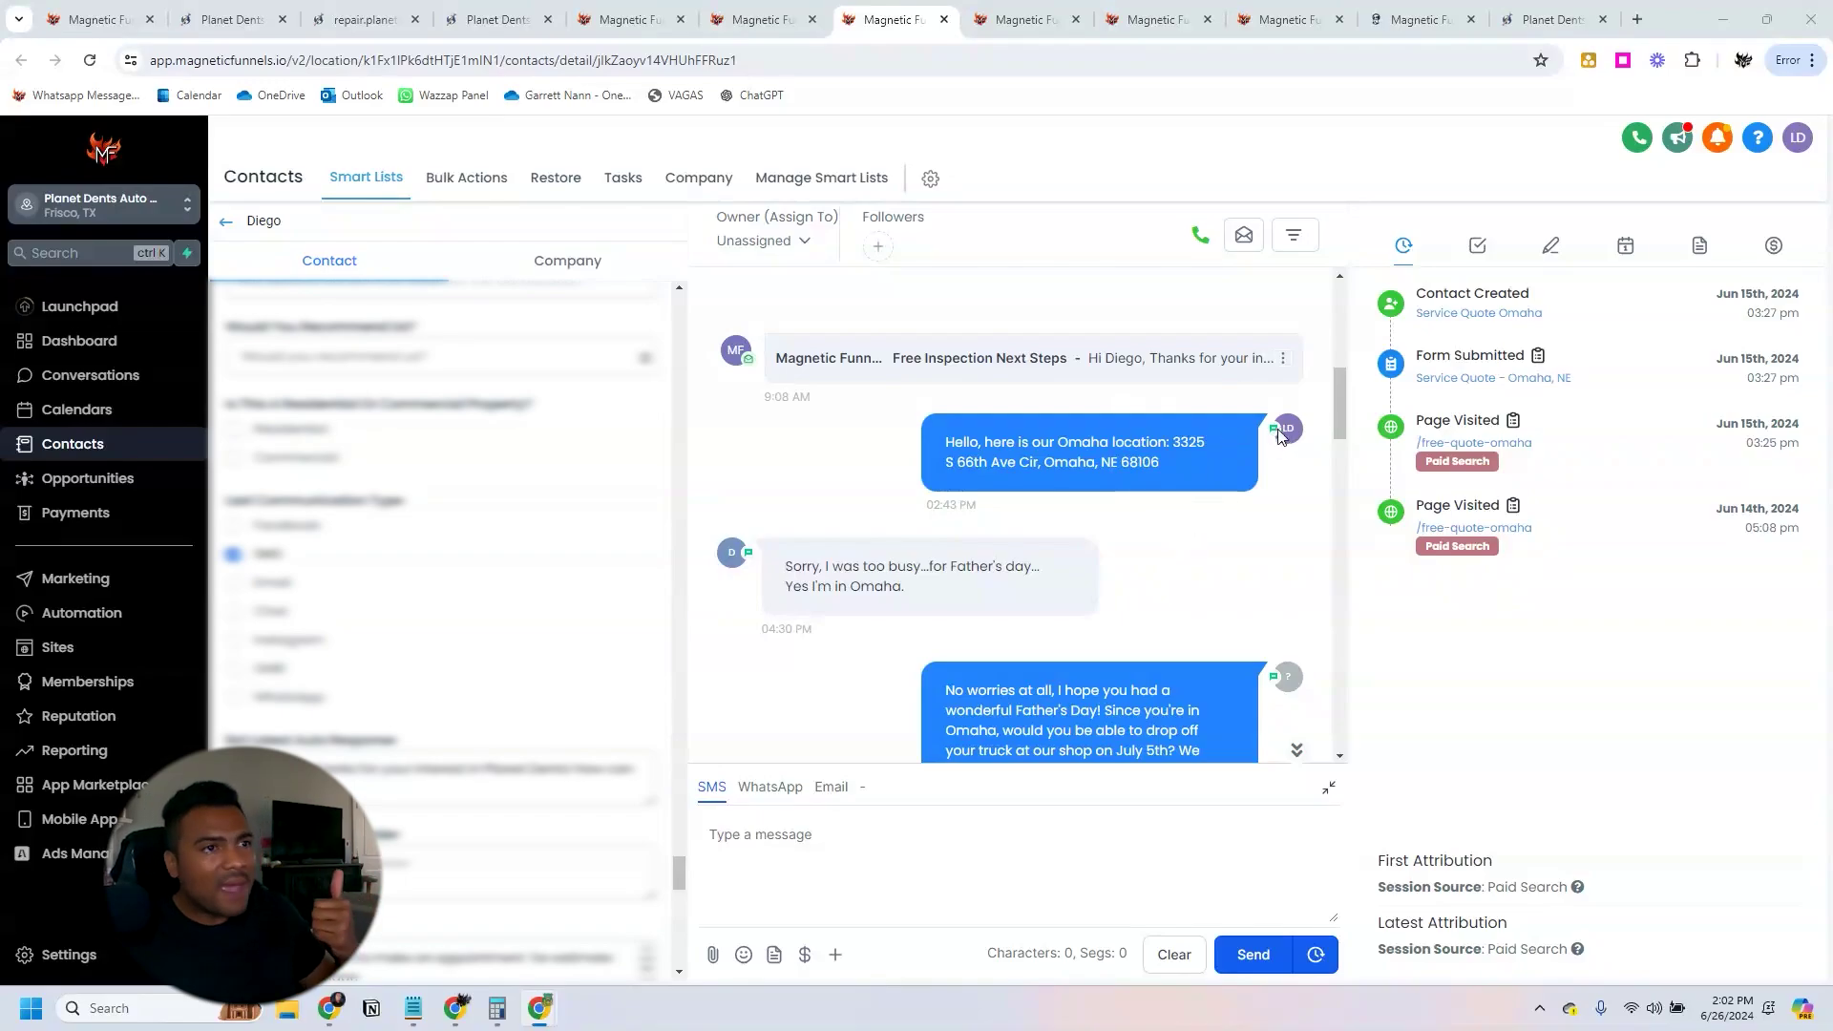
left_click(1227, 440)
left_click(1085, 479)
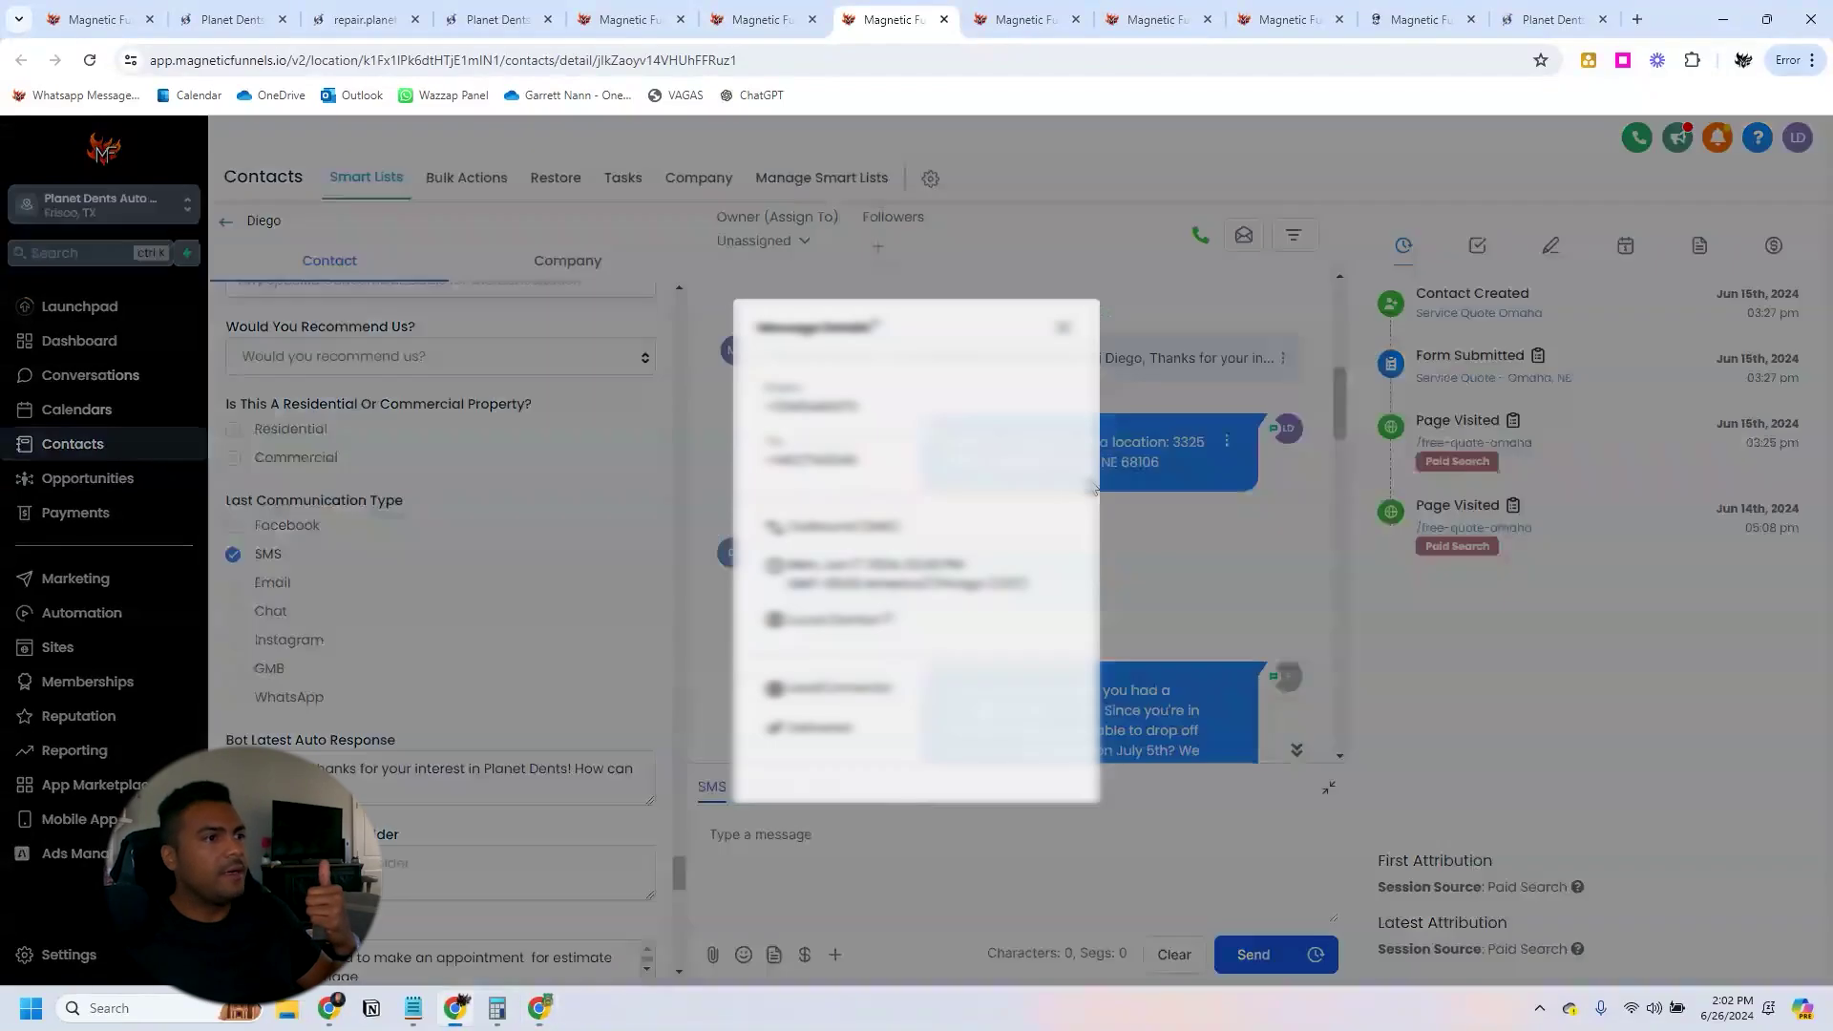
left_click(1064, 327)
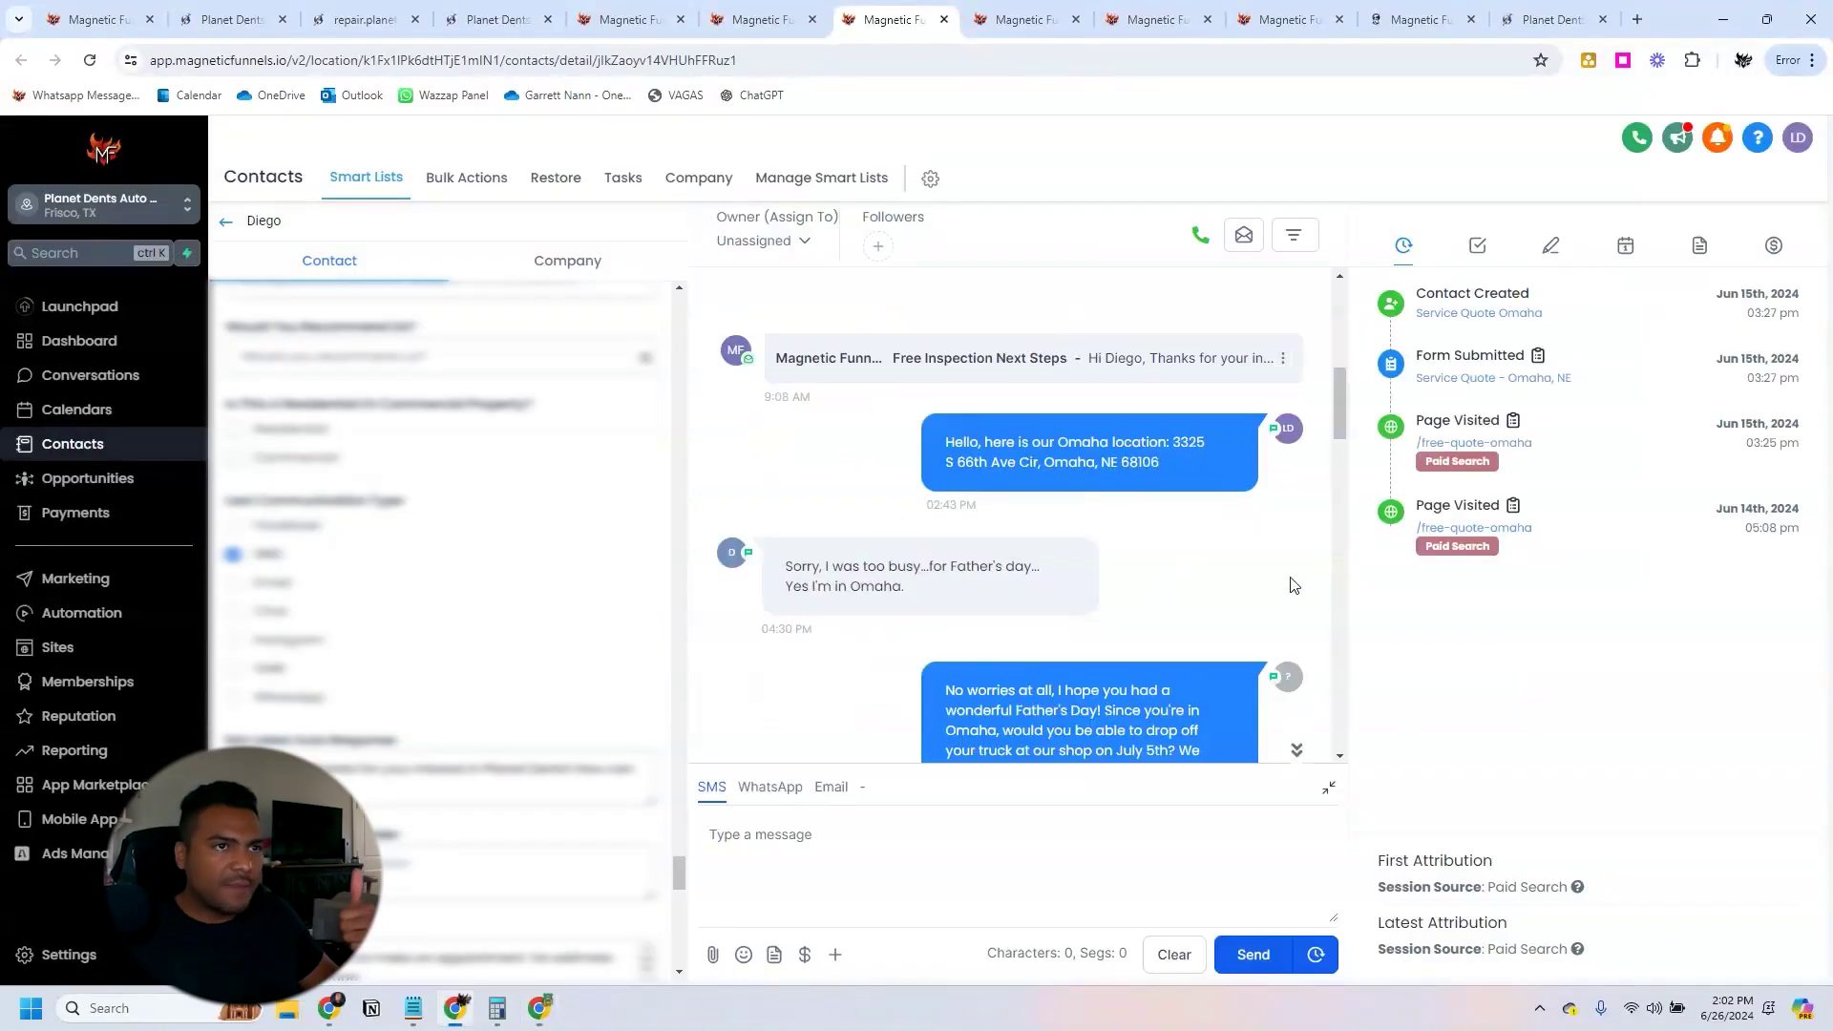
left_click_drag(1341, 421, 1332, 447)
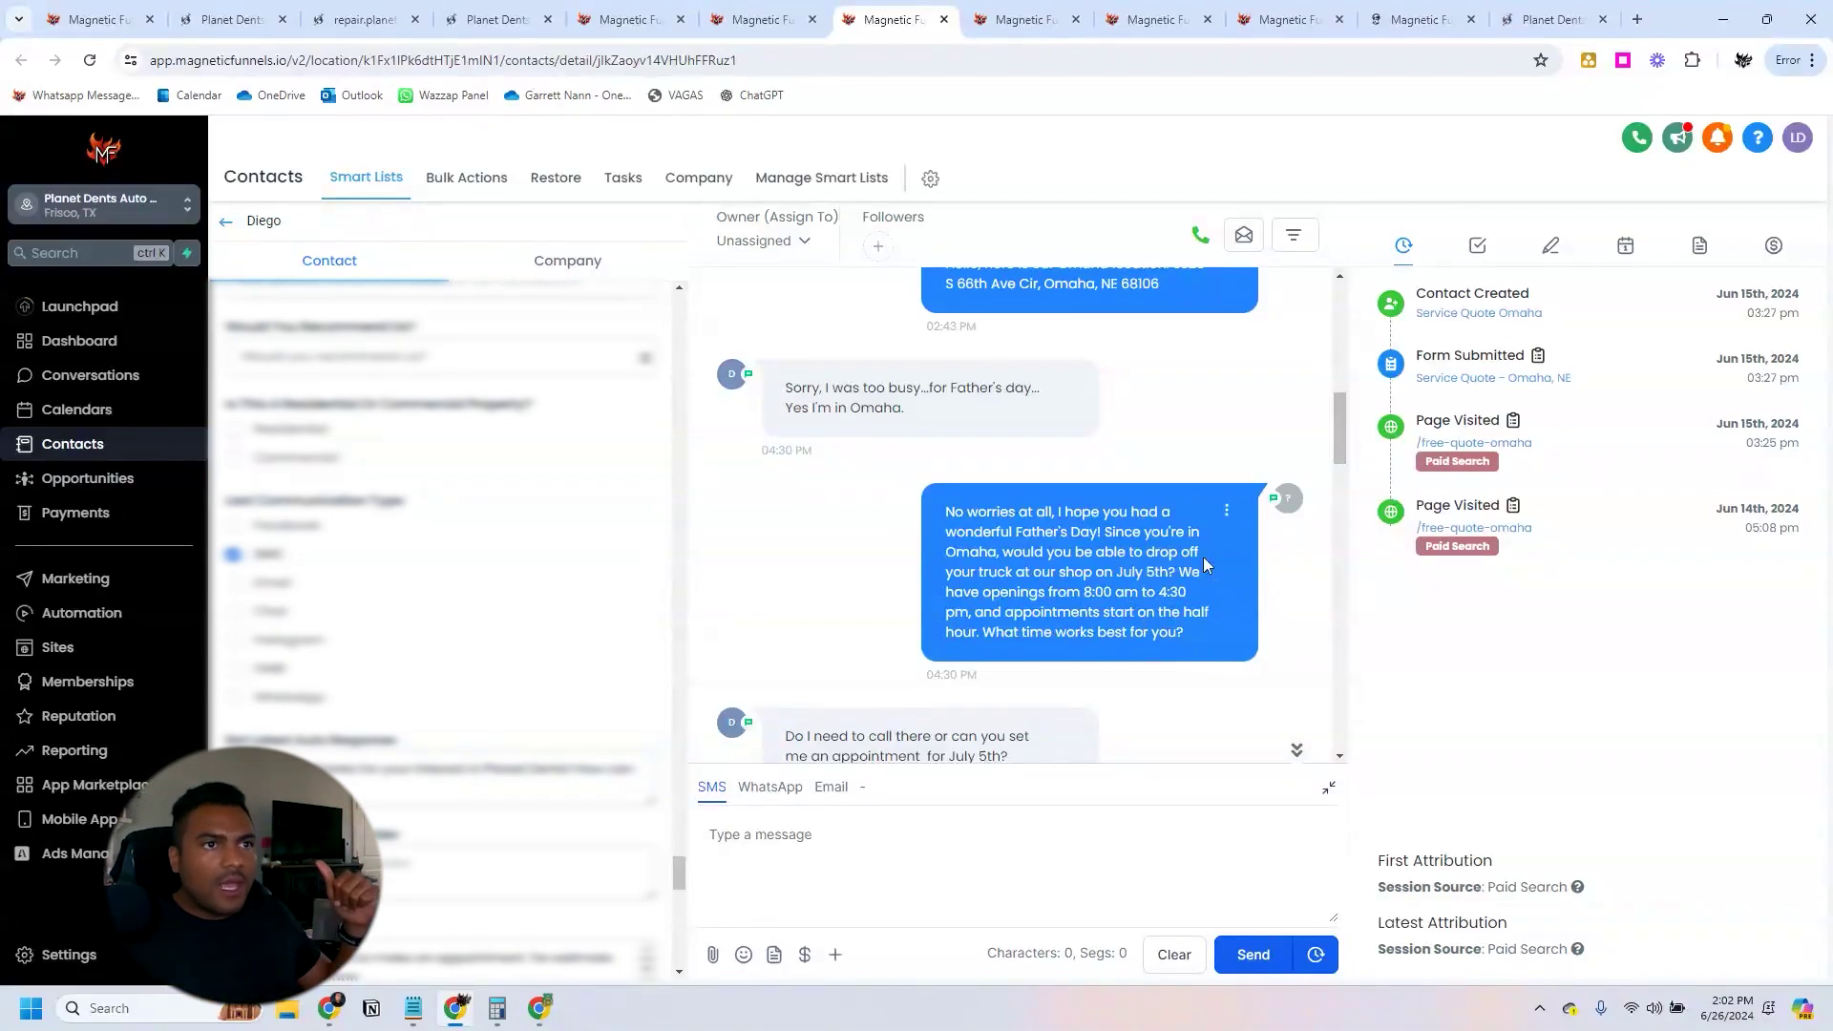
left_click_drag(1341, 431, 1342, 472)
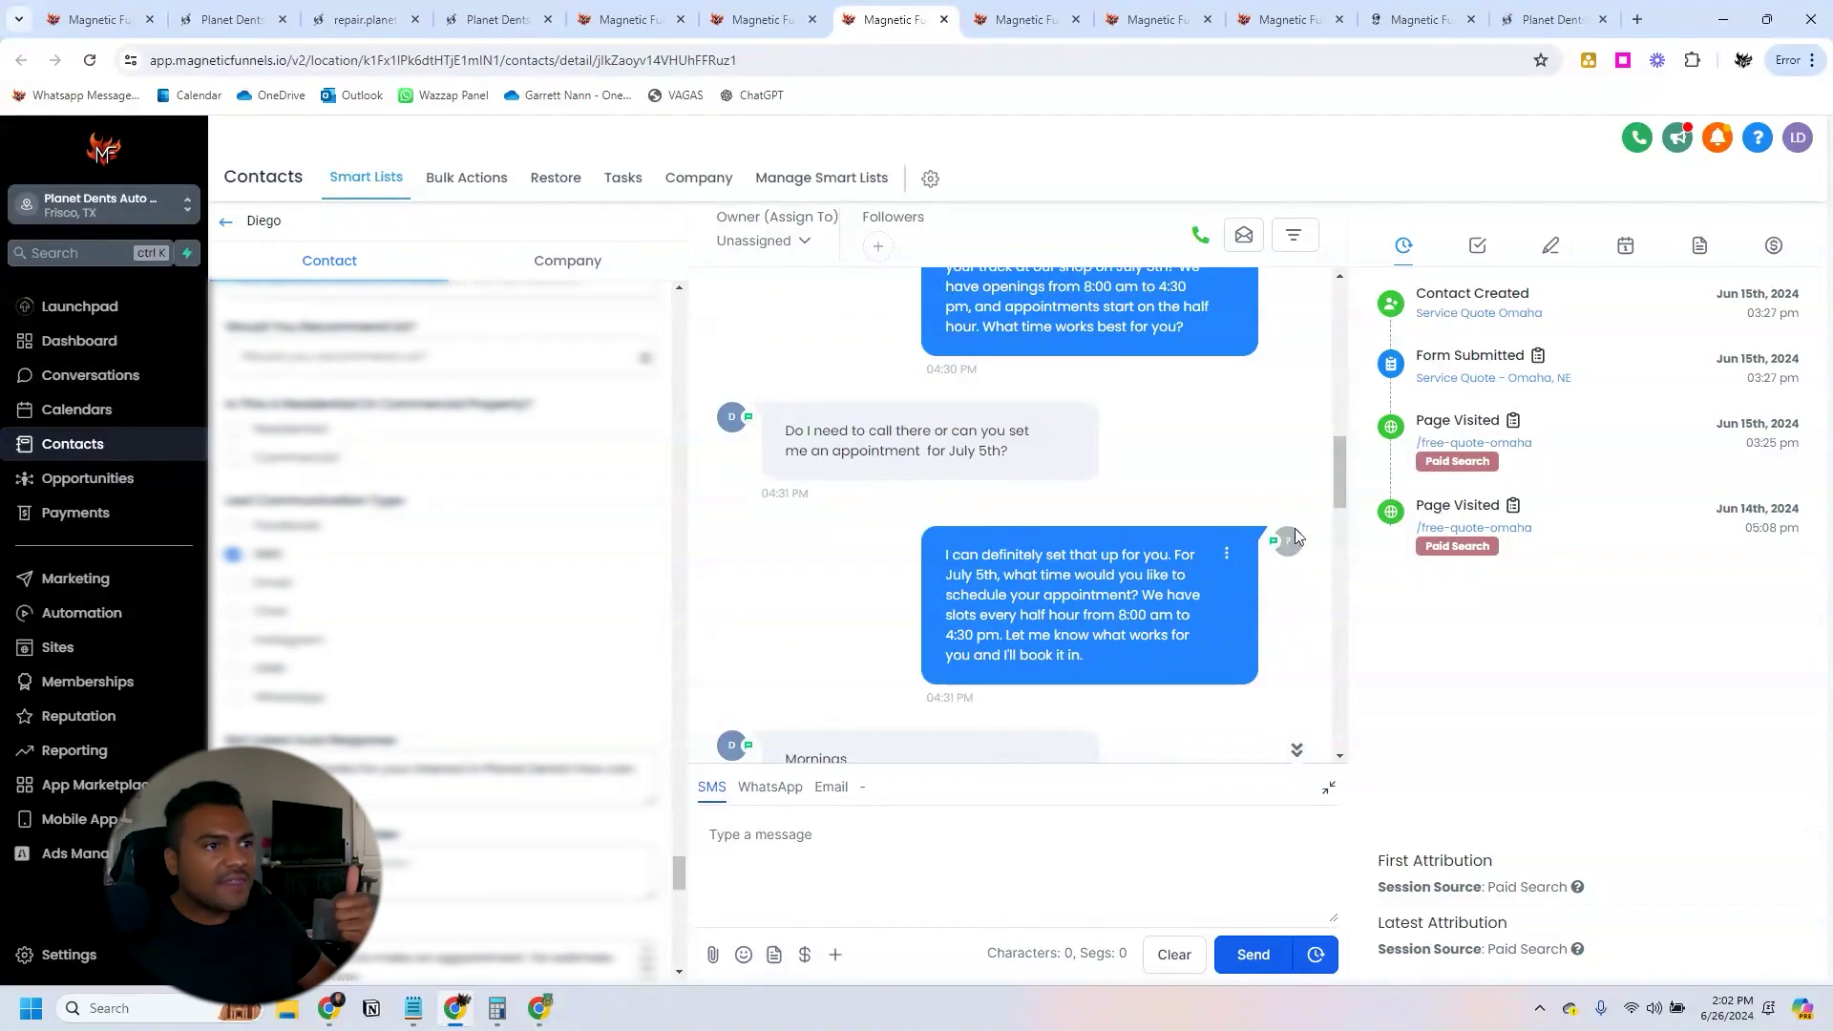
left_click_drag(1343, 477, 1340, 496)
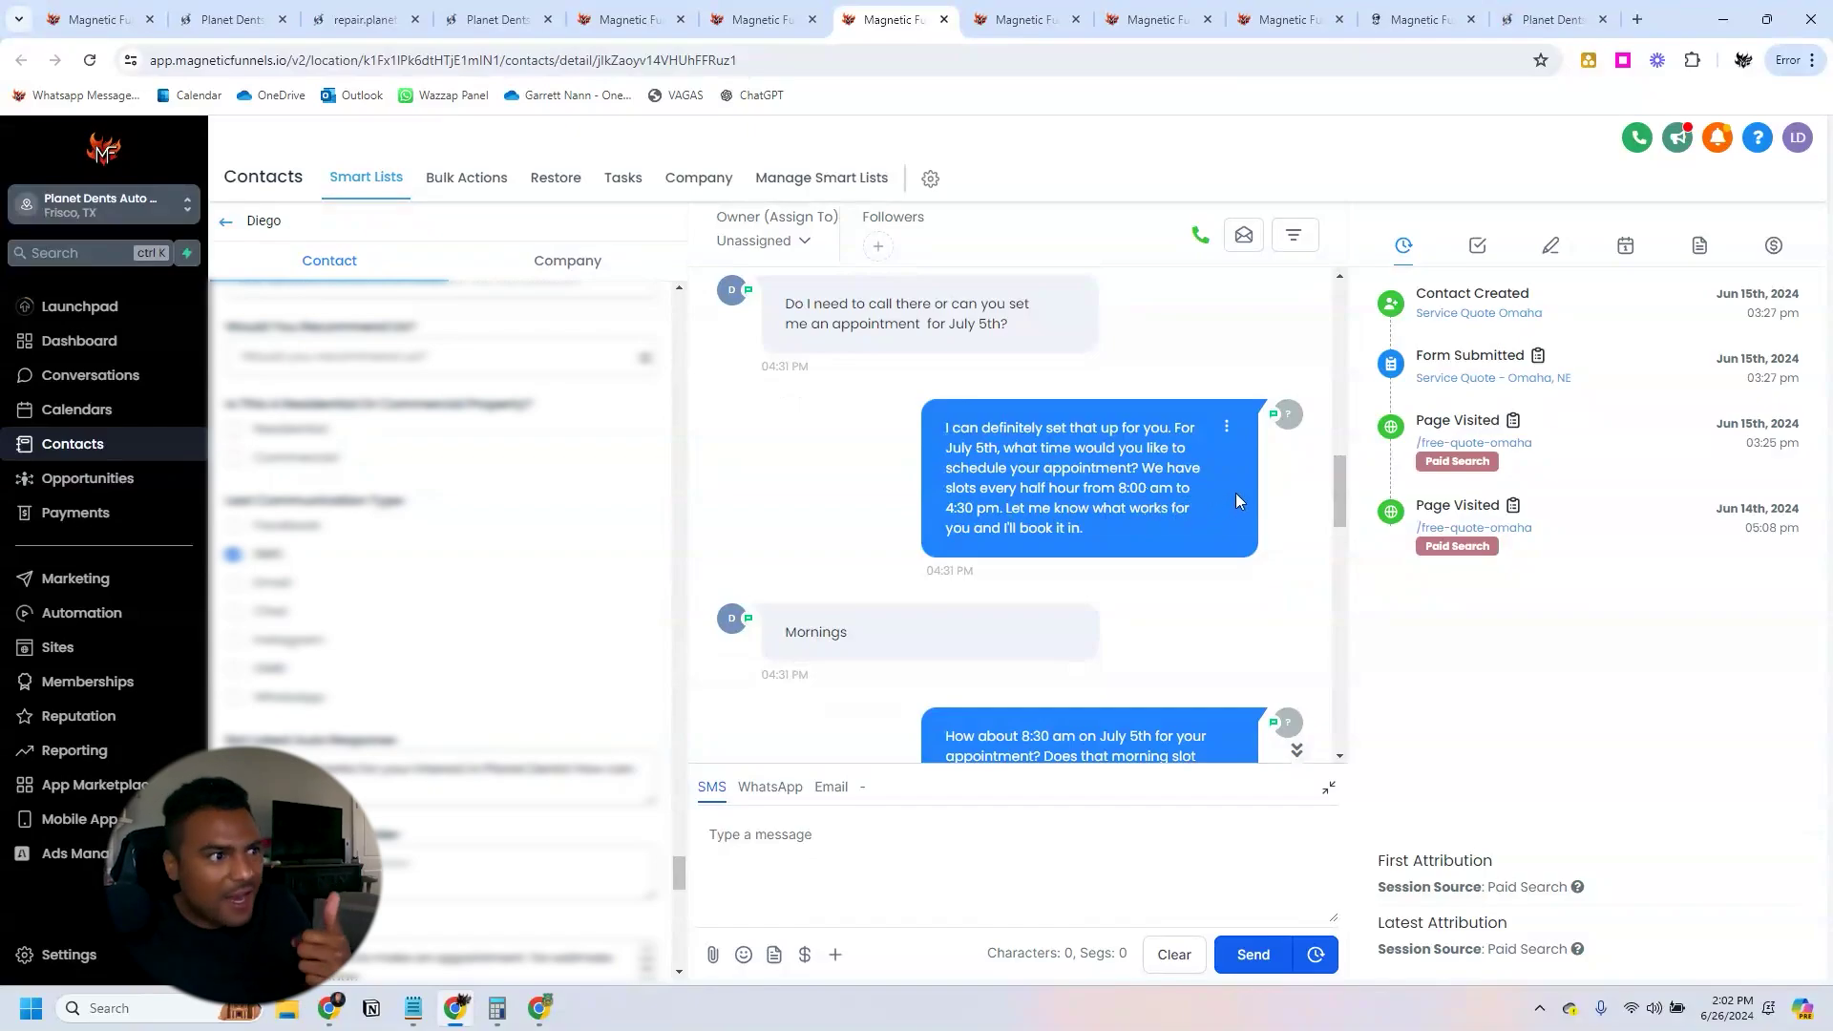
left_click_drag(1338, 495, 1332, 523)
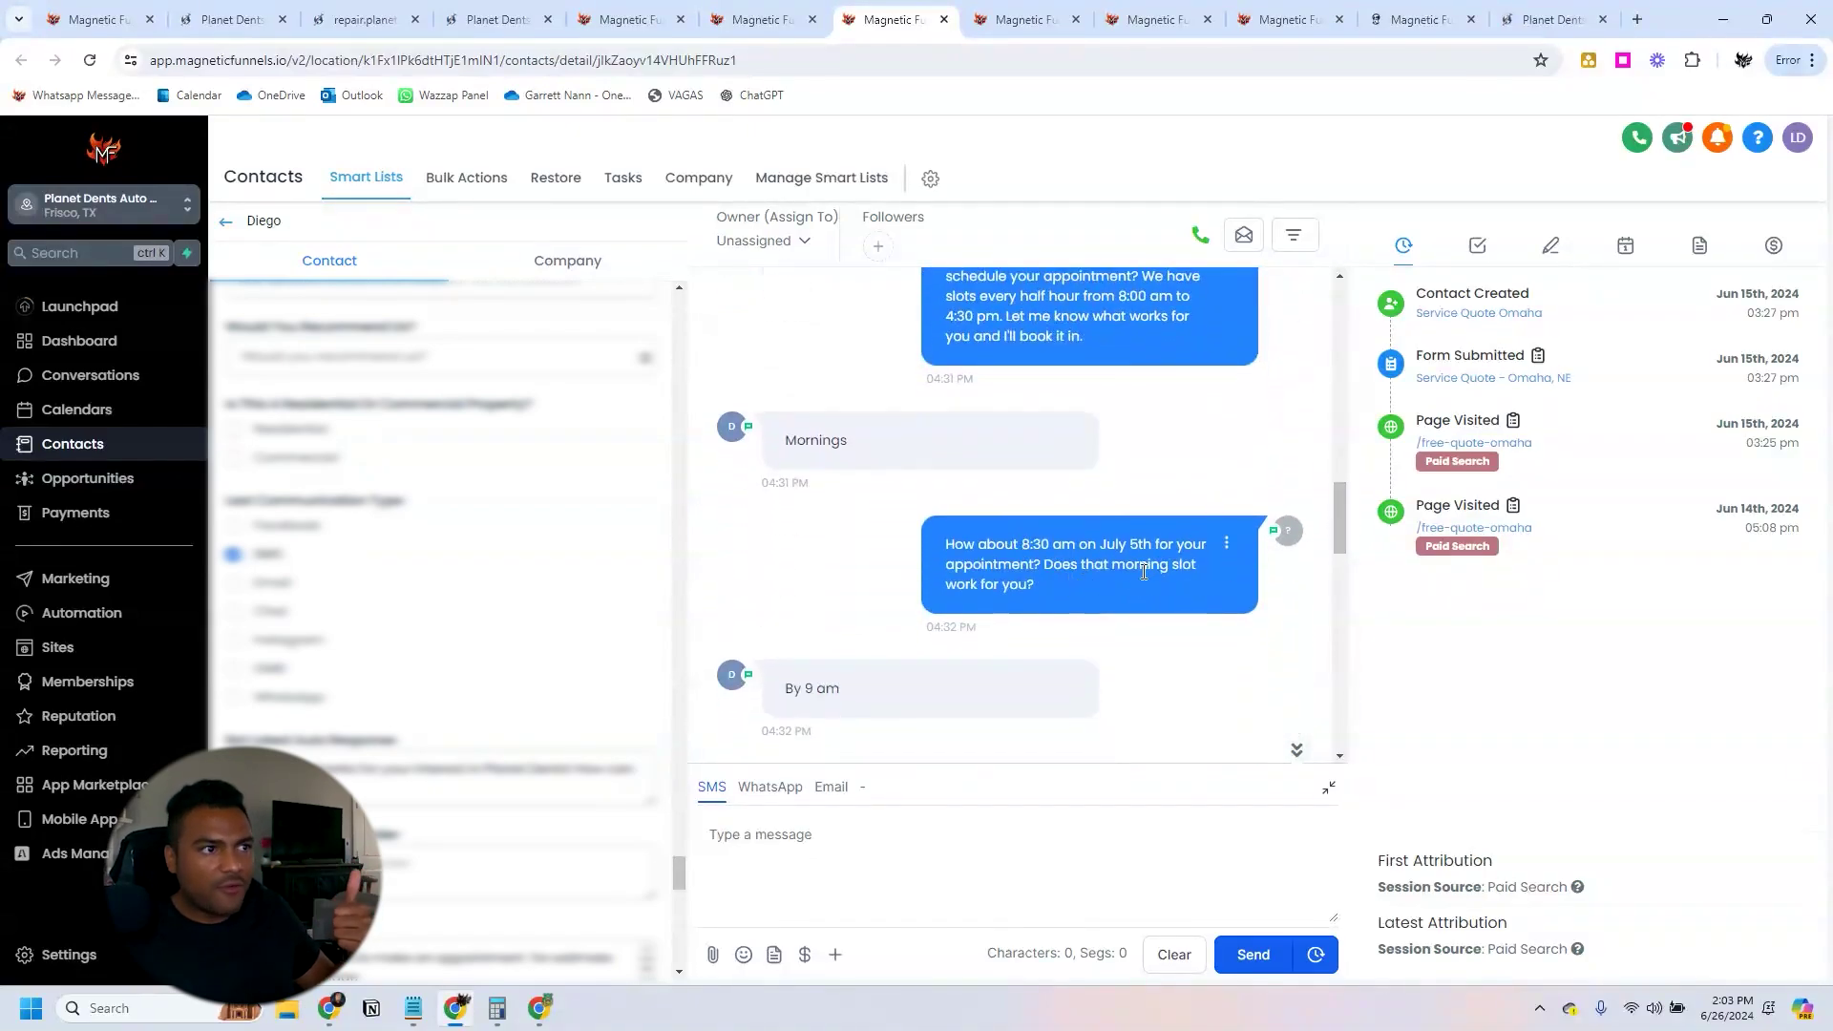
left_click_drag(1338, 523, 1328, 573)
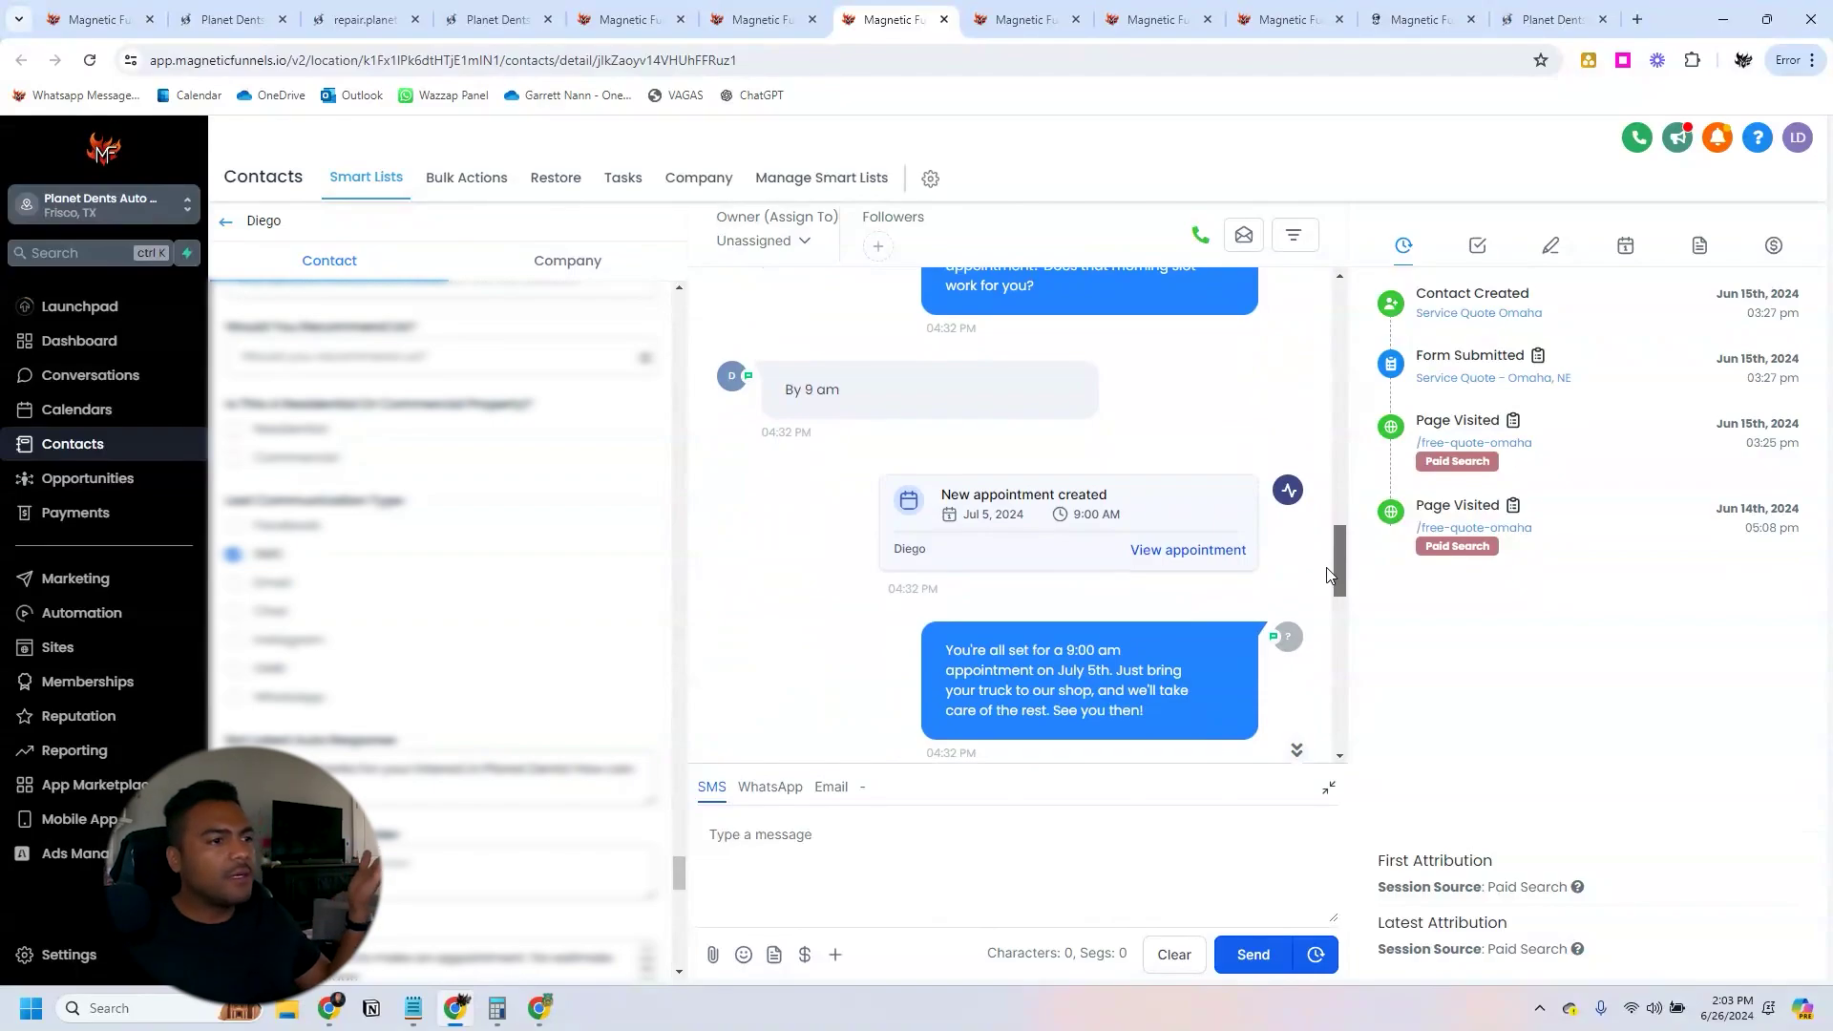
left_click_drag(1327, 573, 1321, 636)
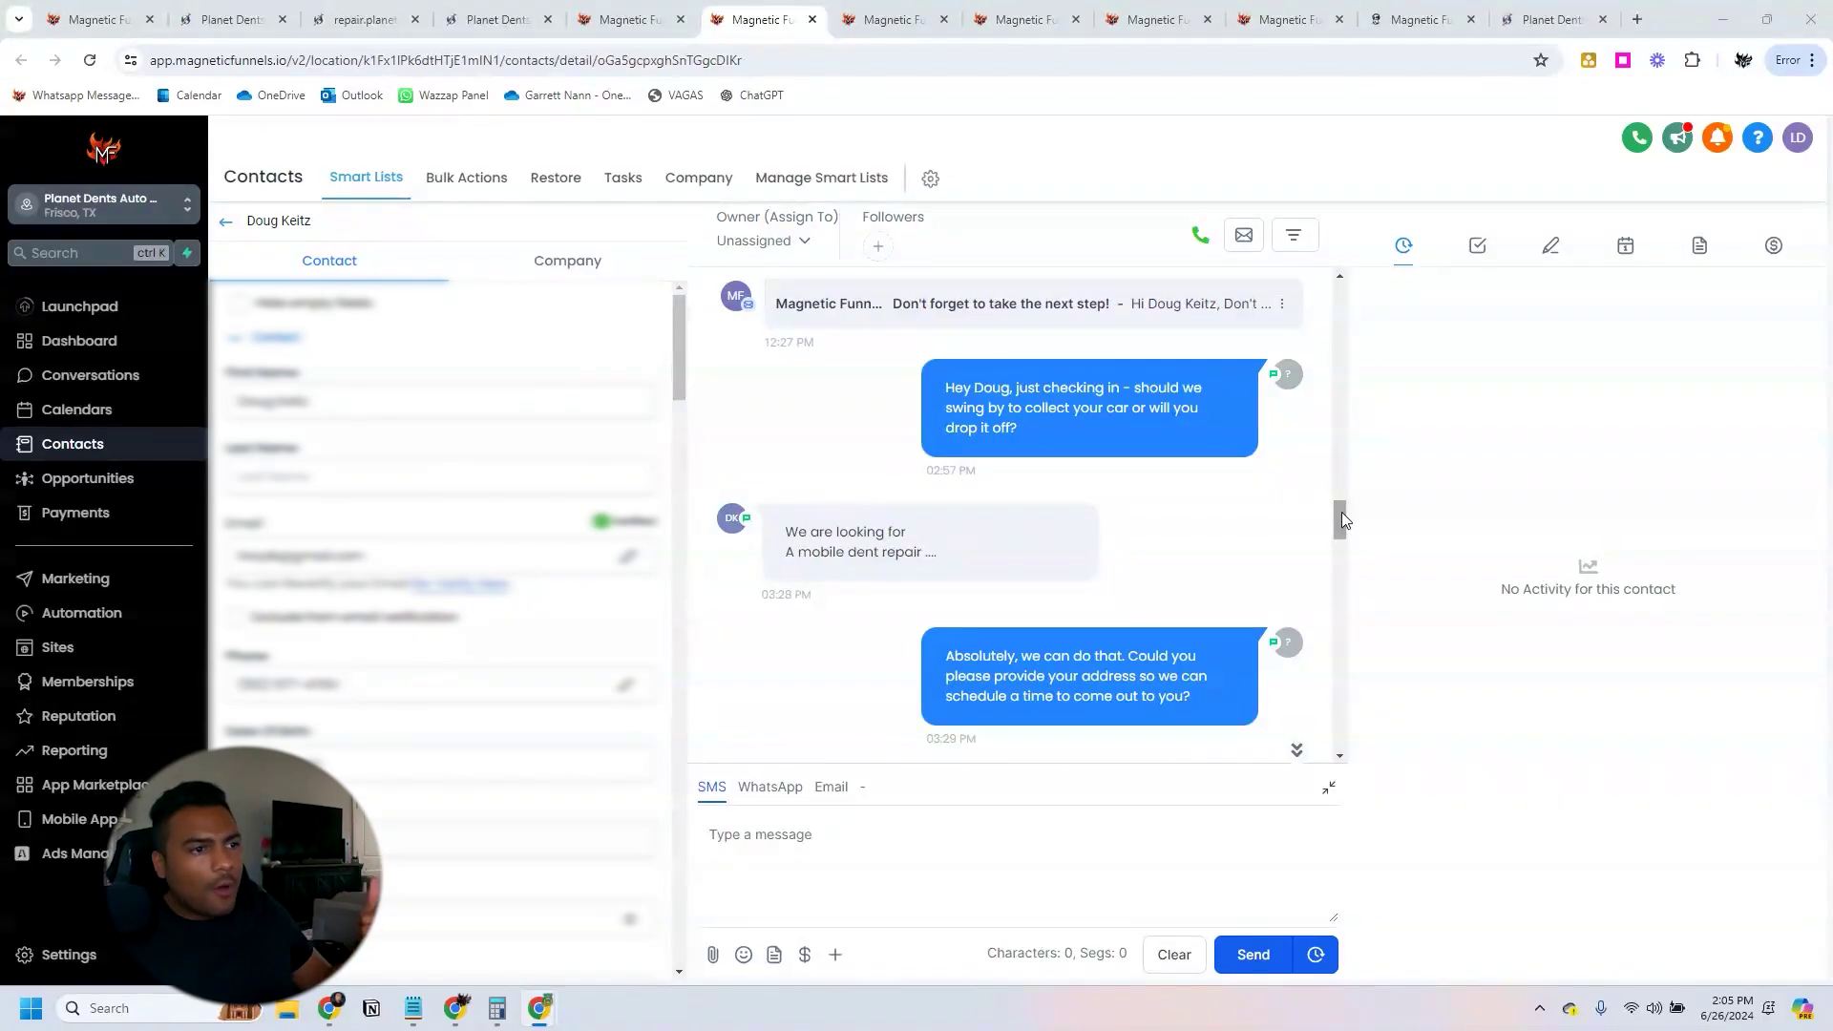
left_click_drag(1342, 519, 1331, 570)
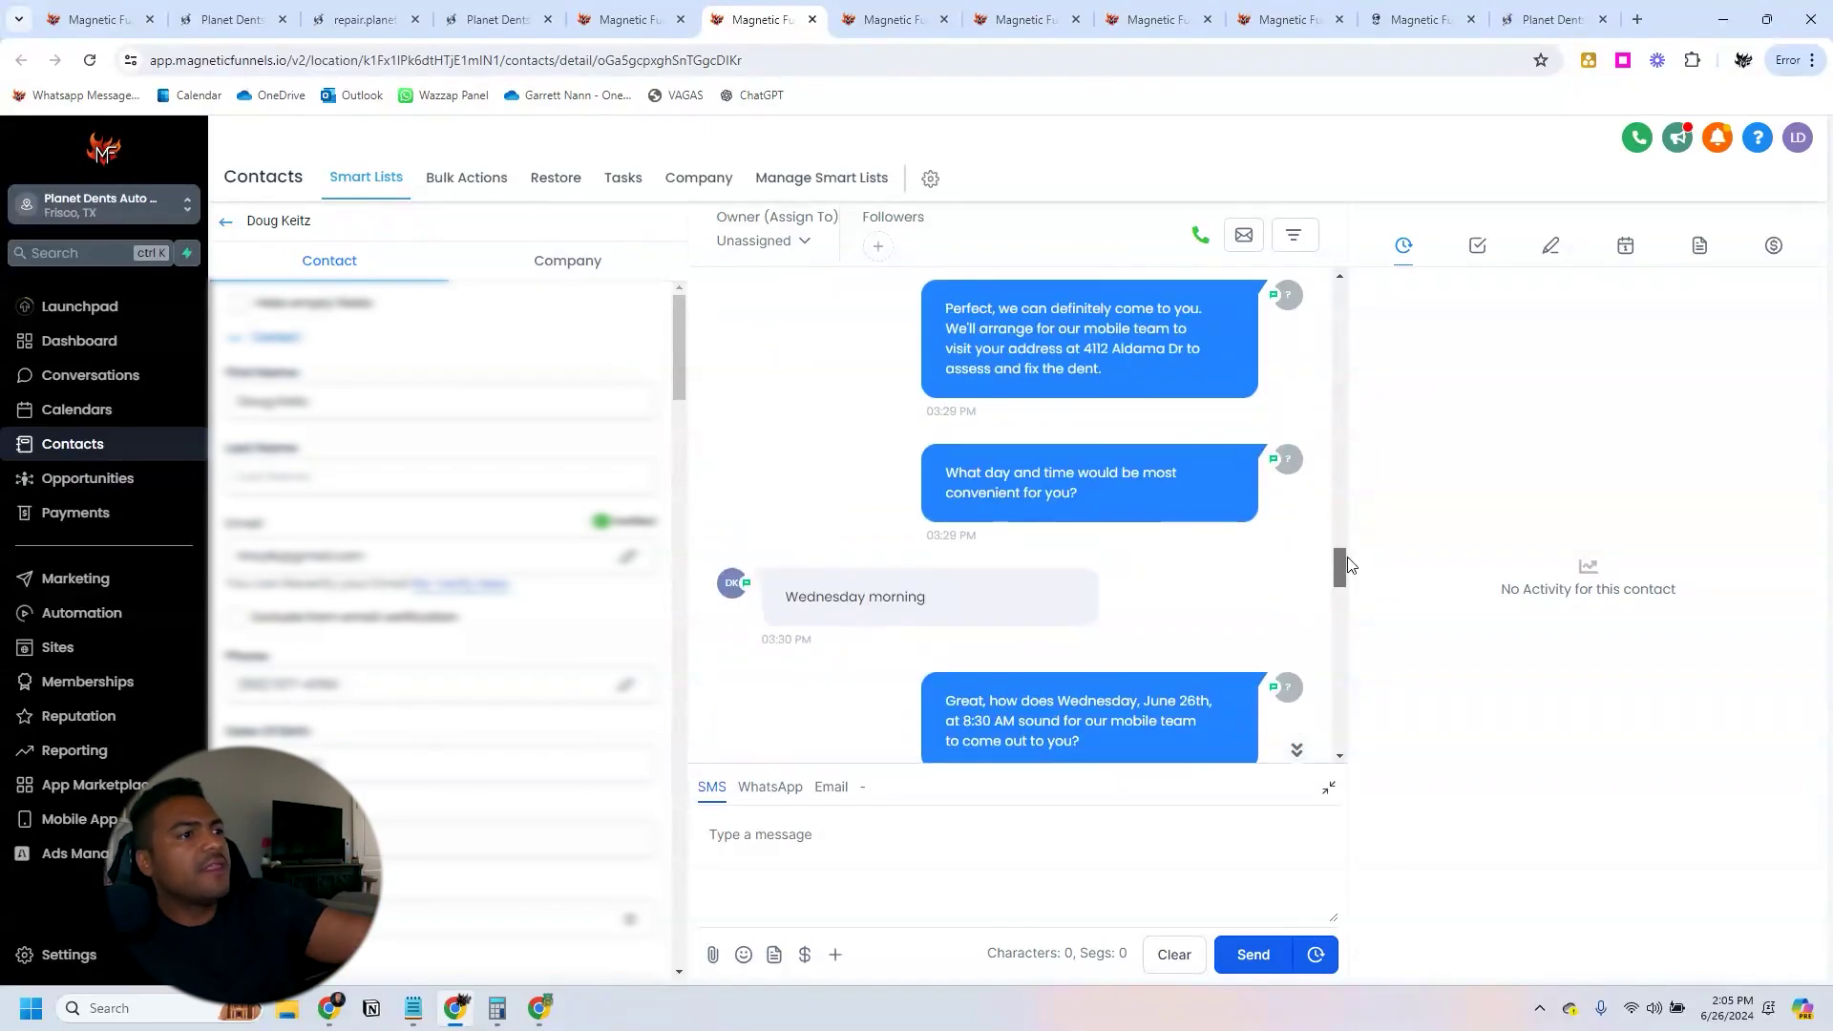
left_click_drag(1338, 569, 1337, 580)
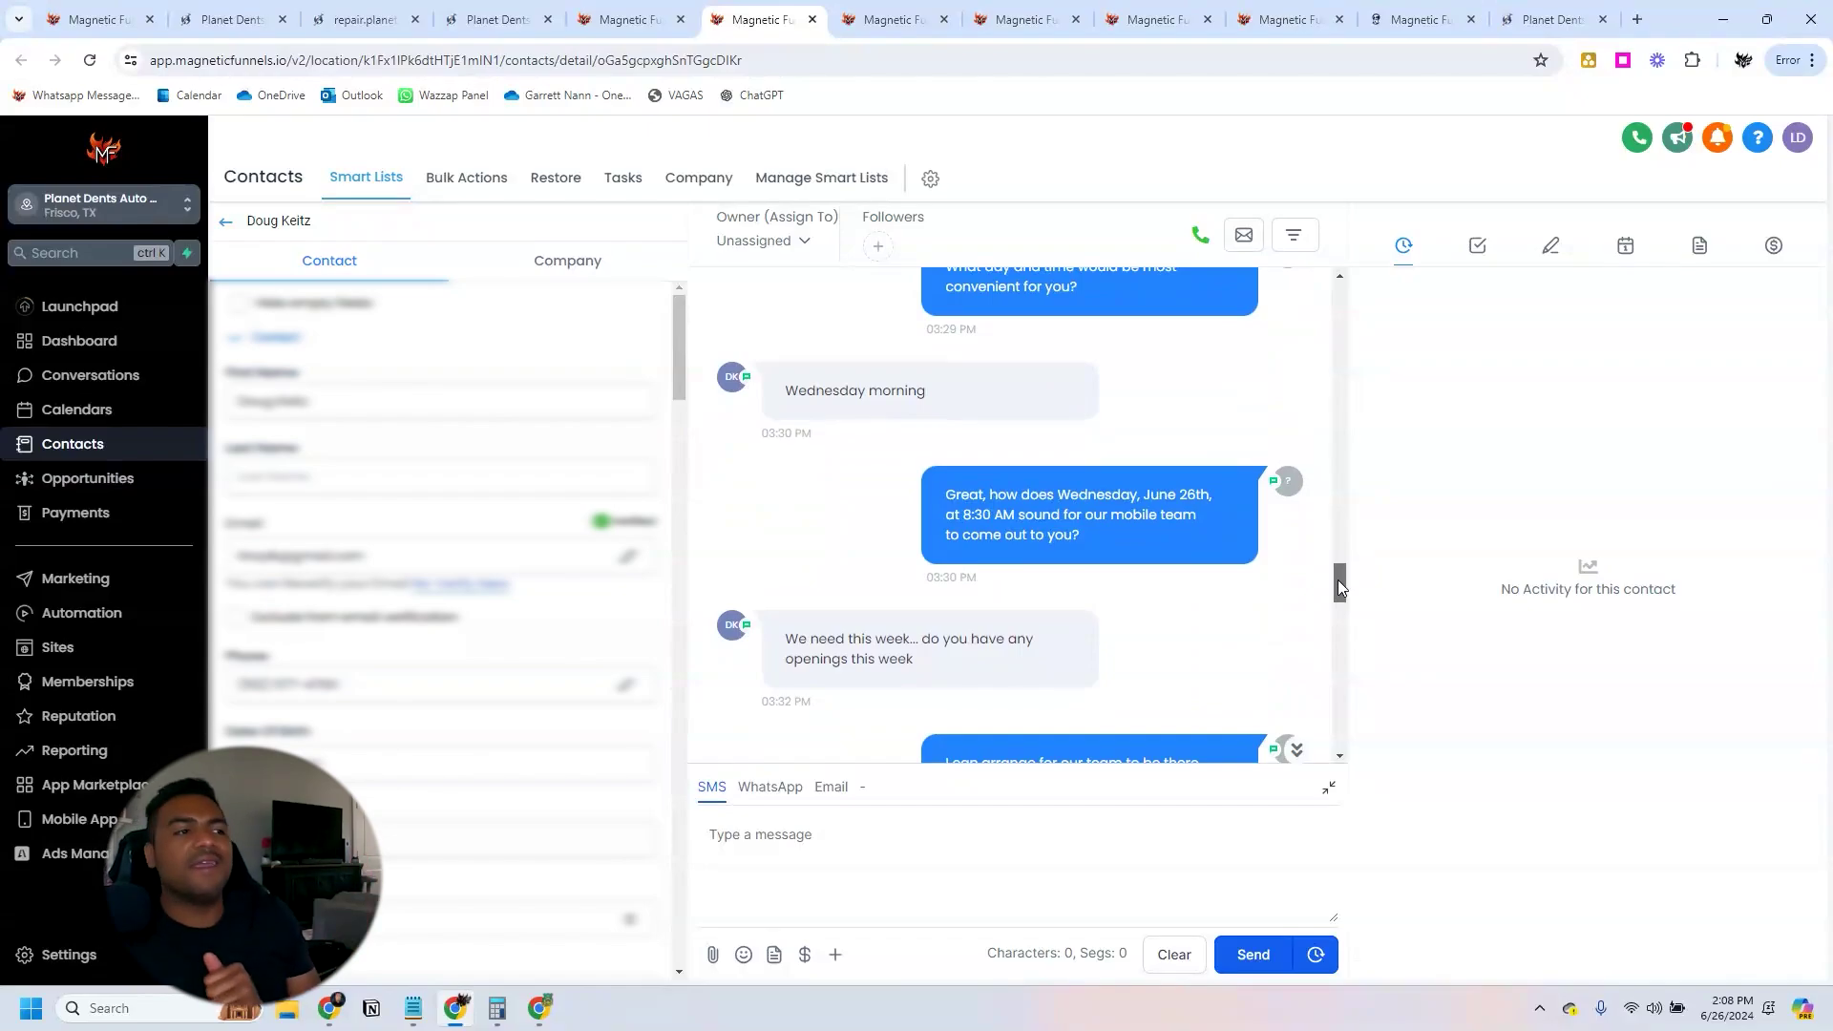
left_click_drag(1337, 580, 1338, 591)
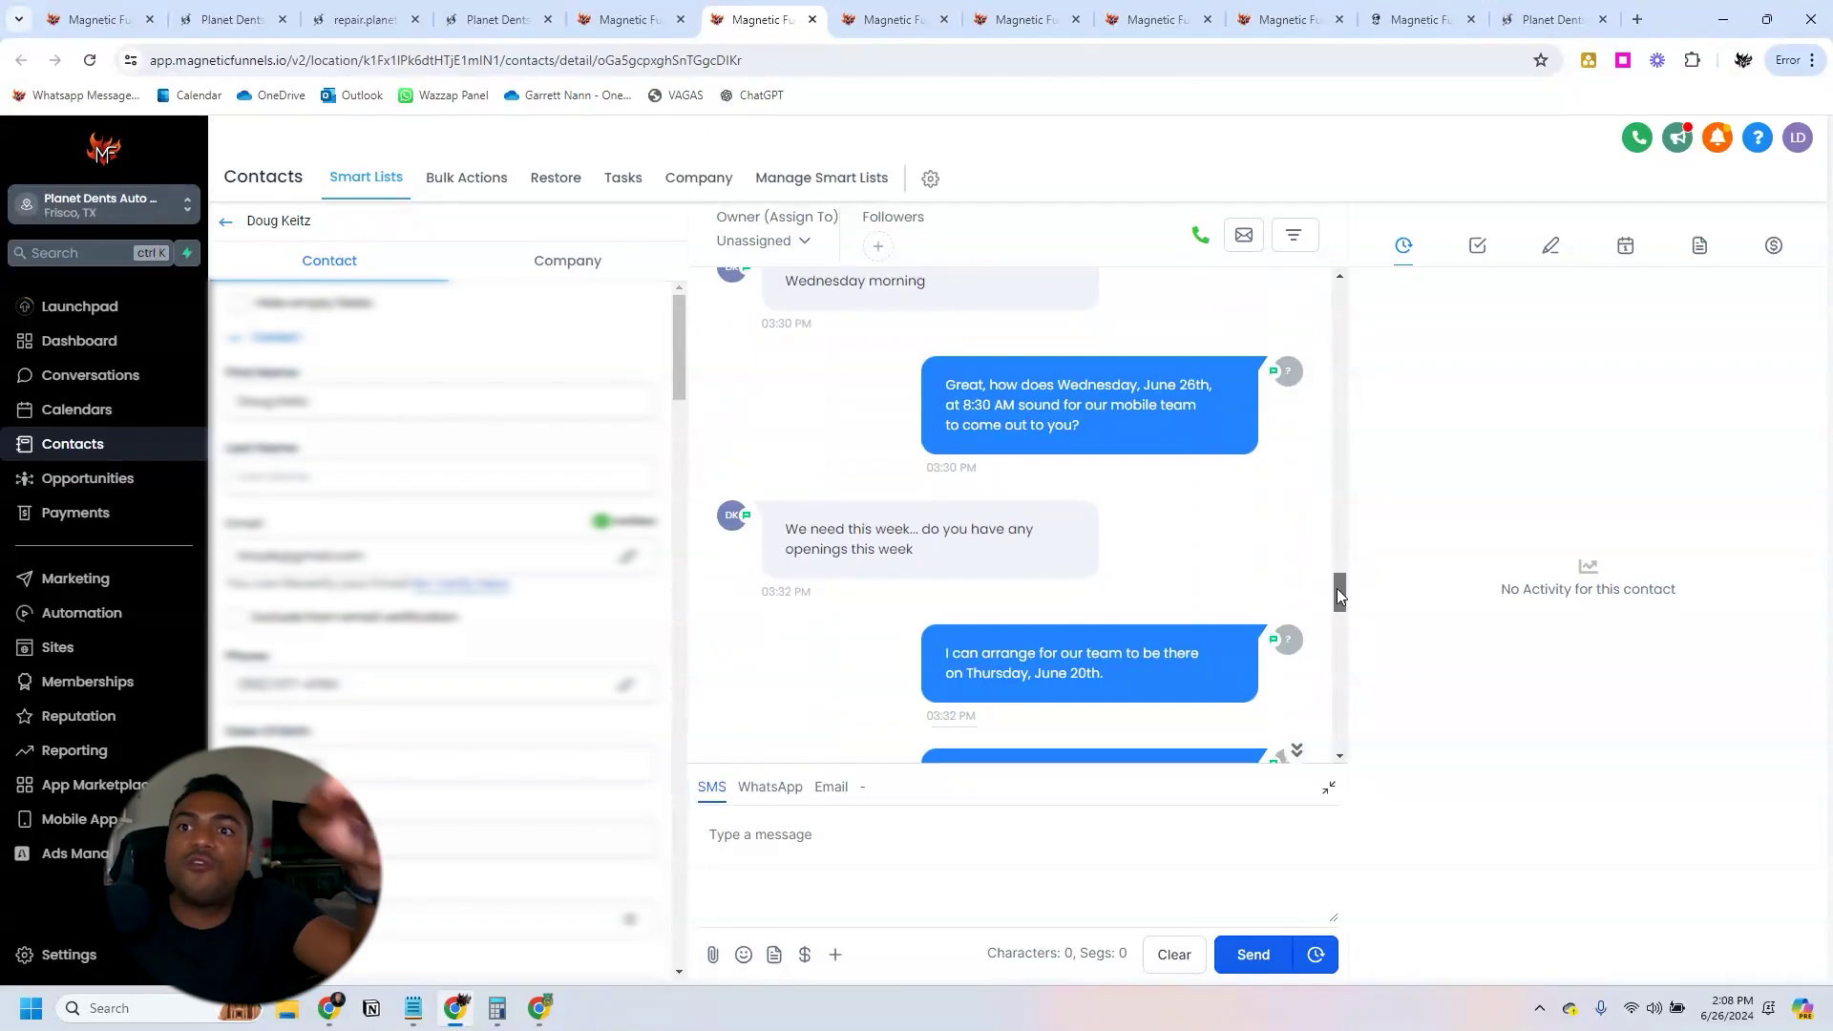
left_click_drag(1339, 595, 1340, 605)
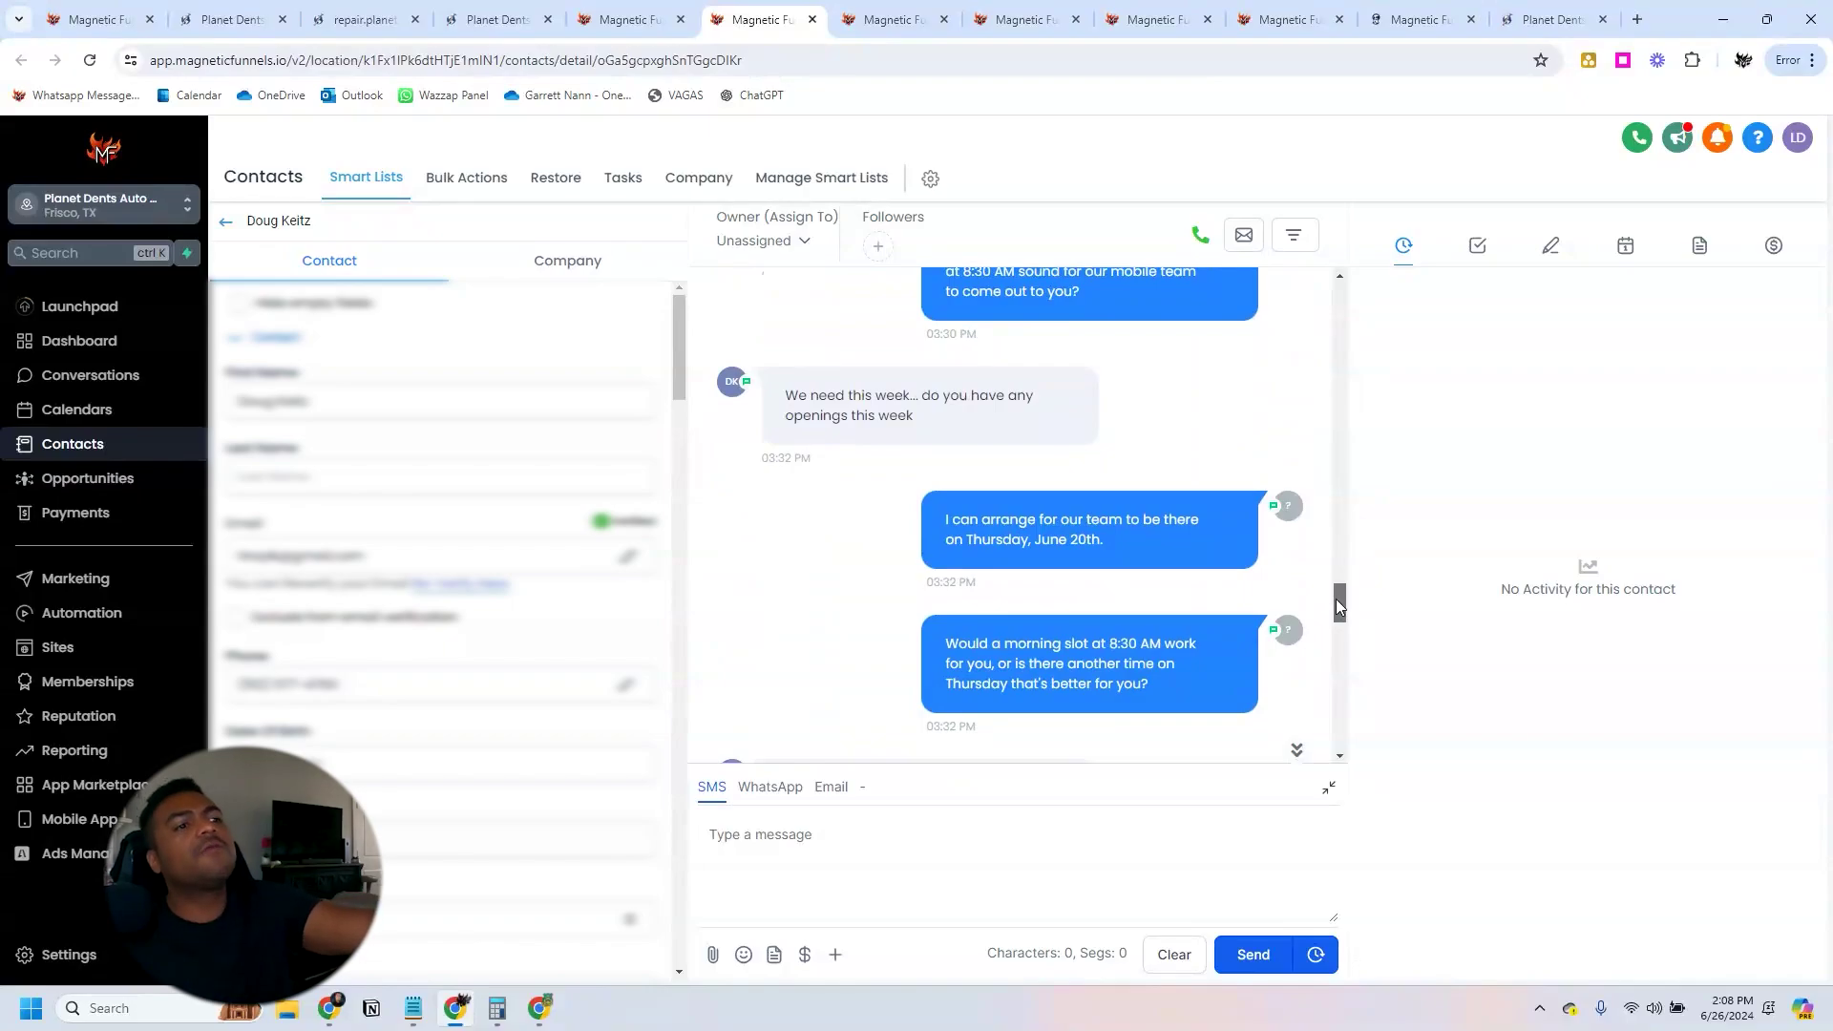
left_click_drag(1338, 608, 1338, 618)
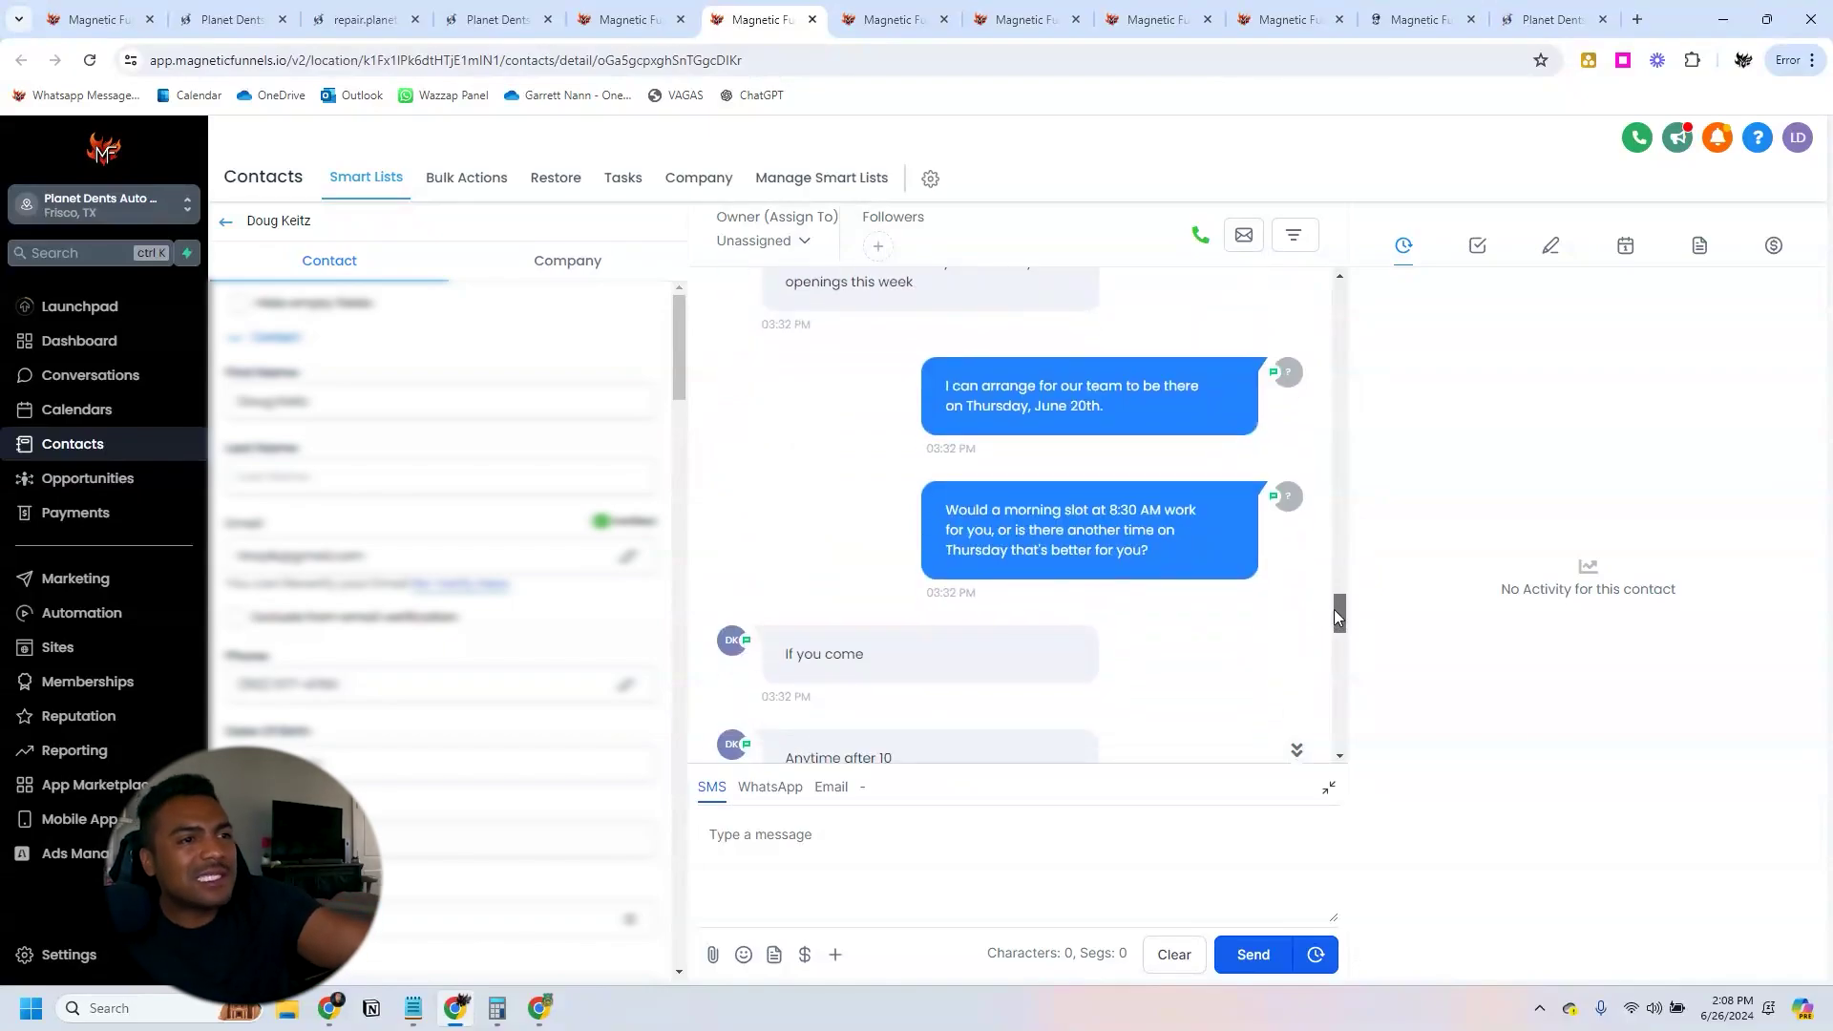
left_click_drag(1338, 618, 1337, 655)
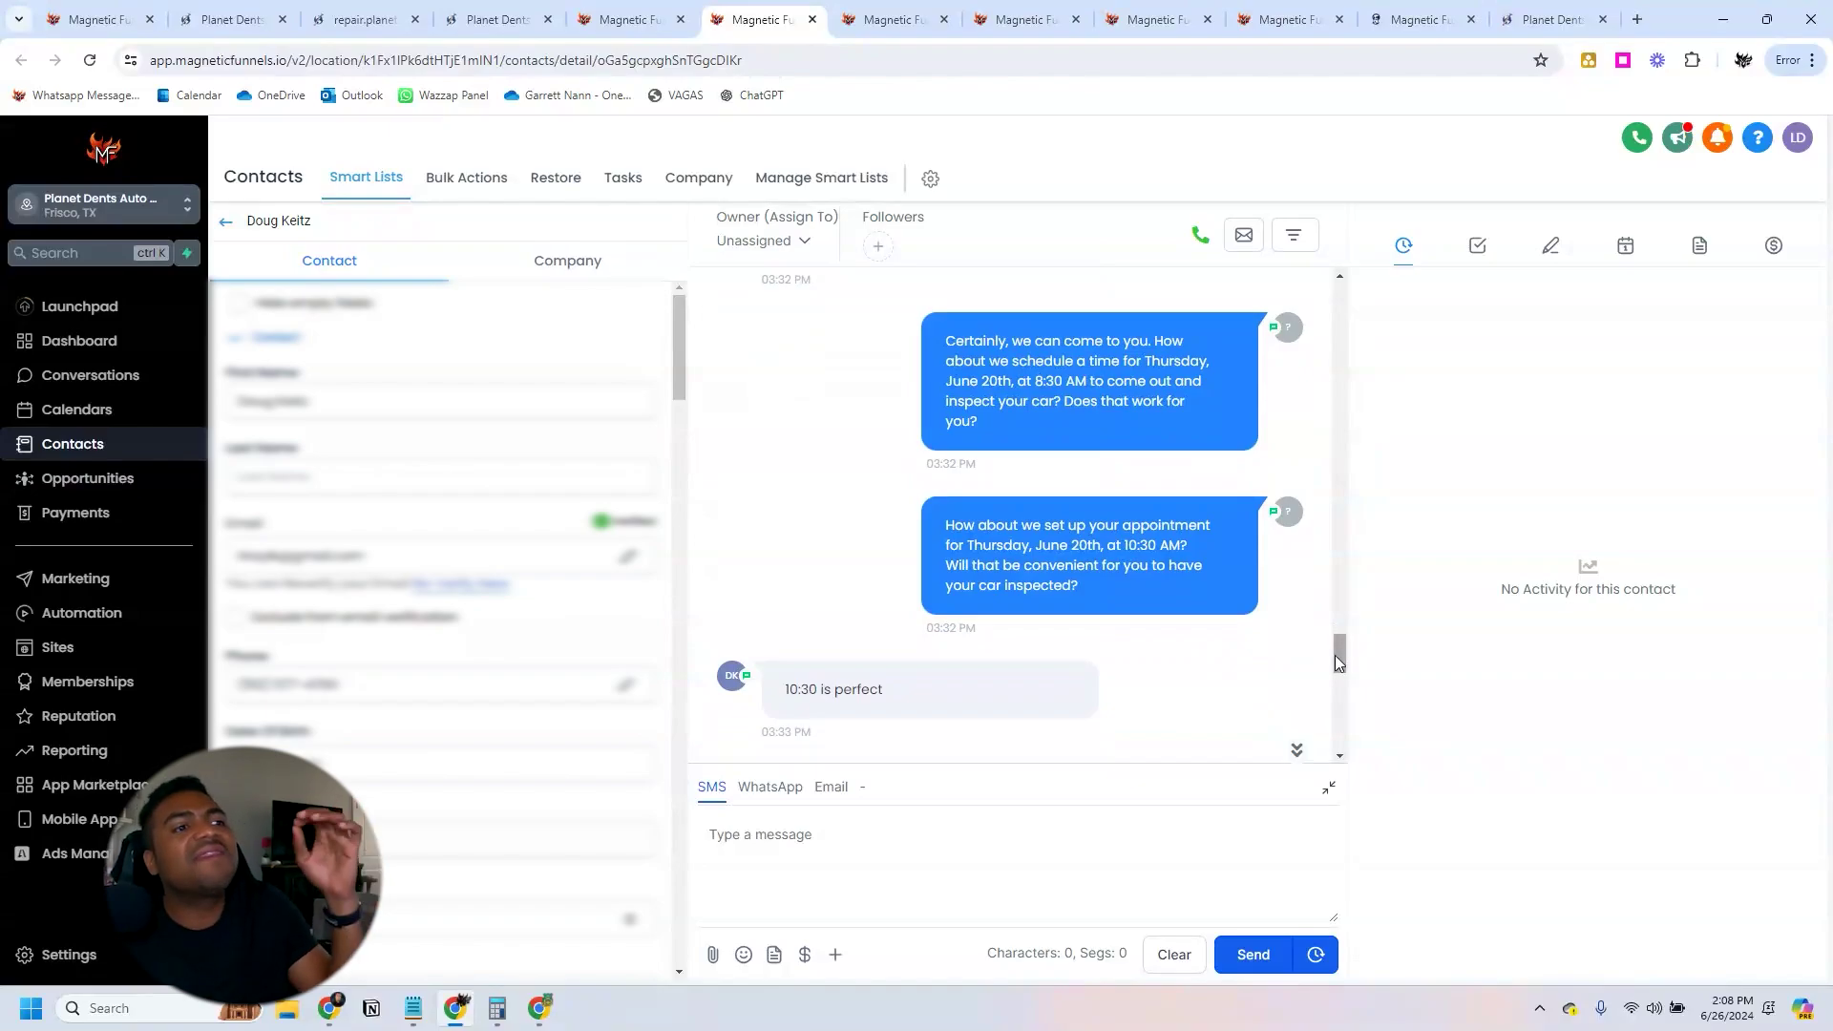
left_click_drag(1337, 656, 1337, 684)
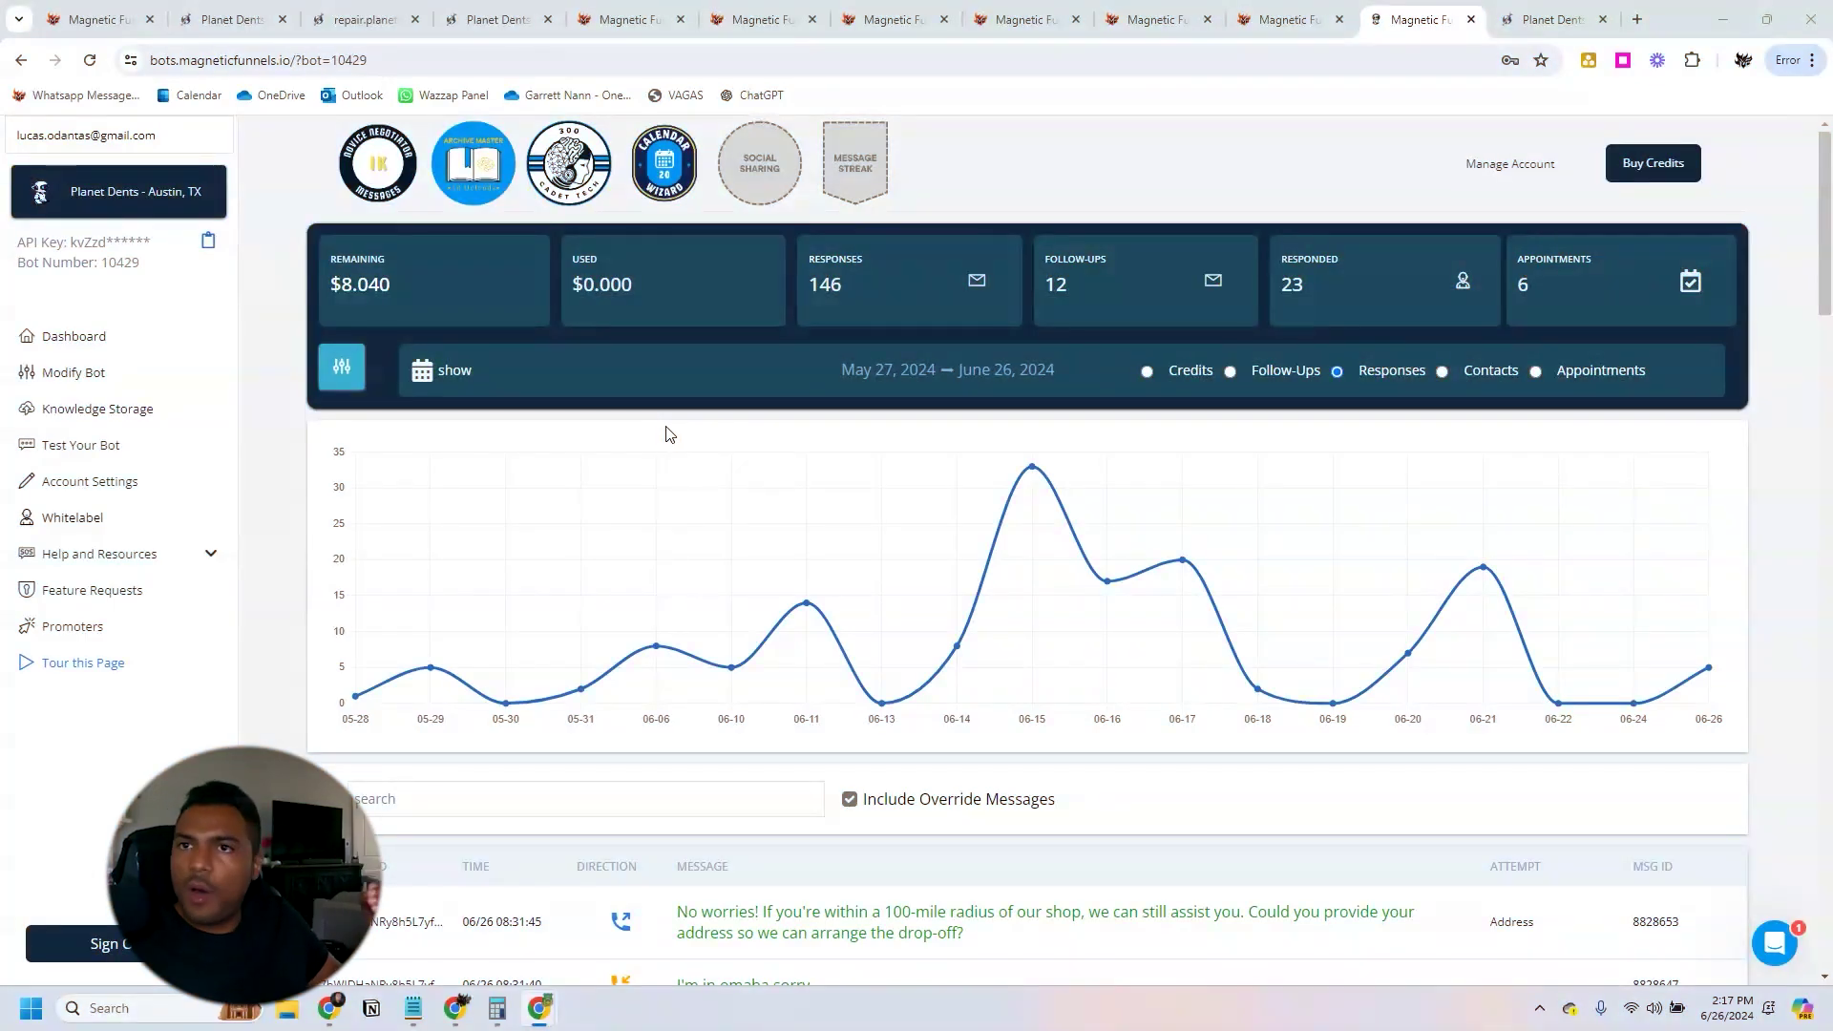
left_click(156, 190)
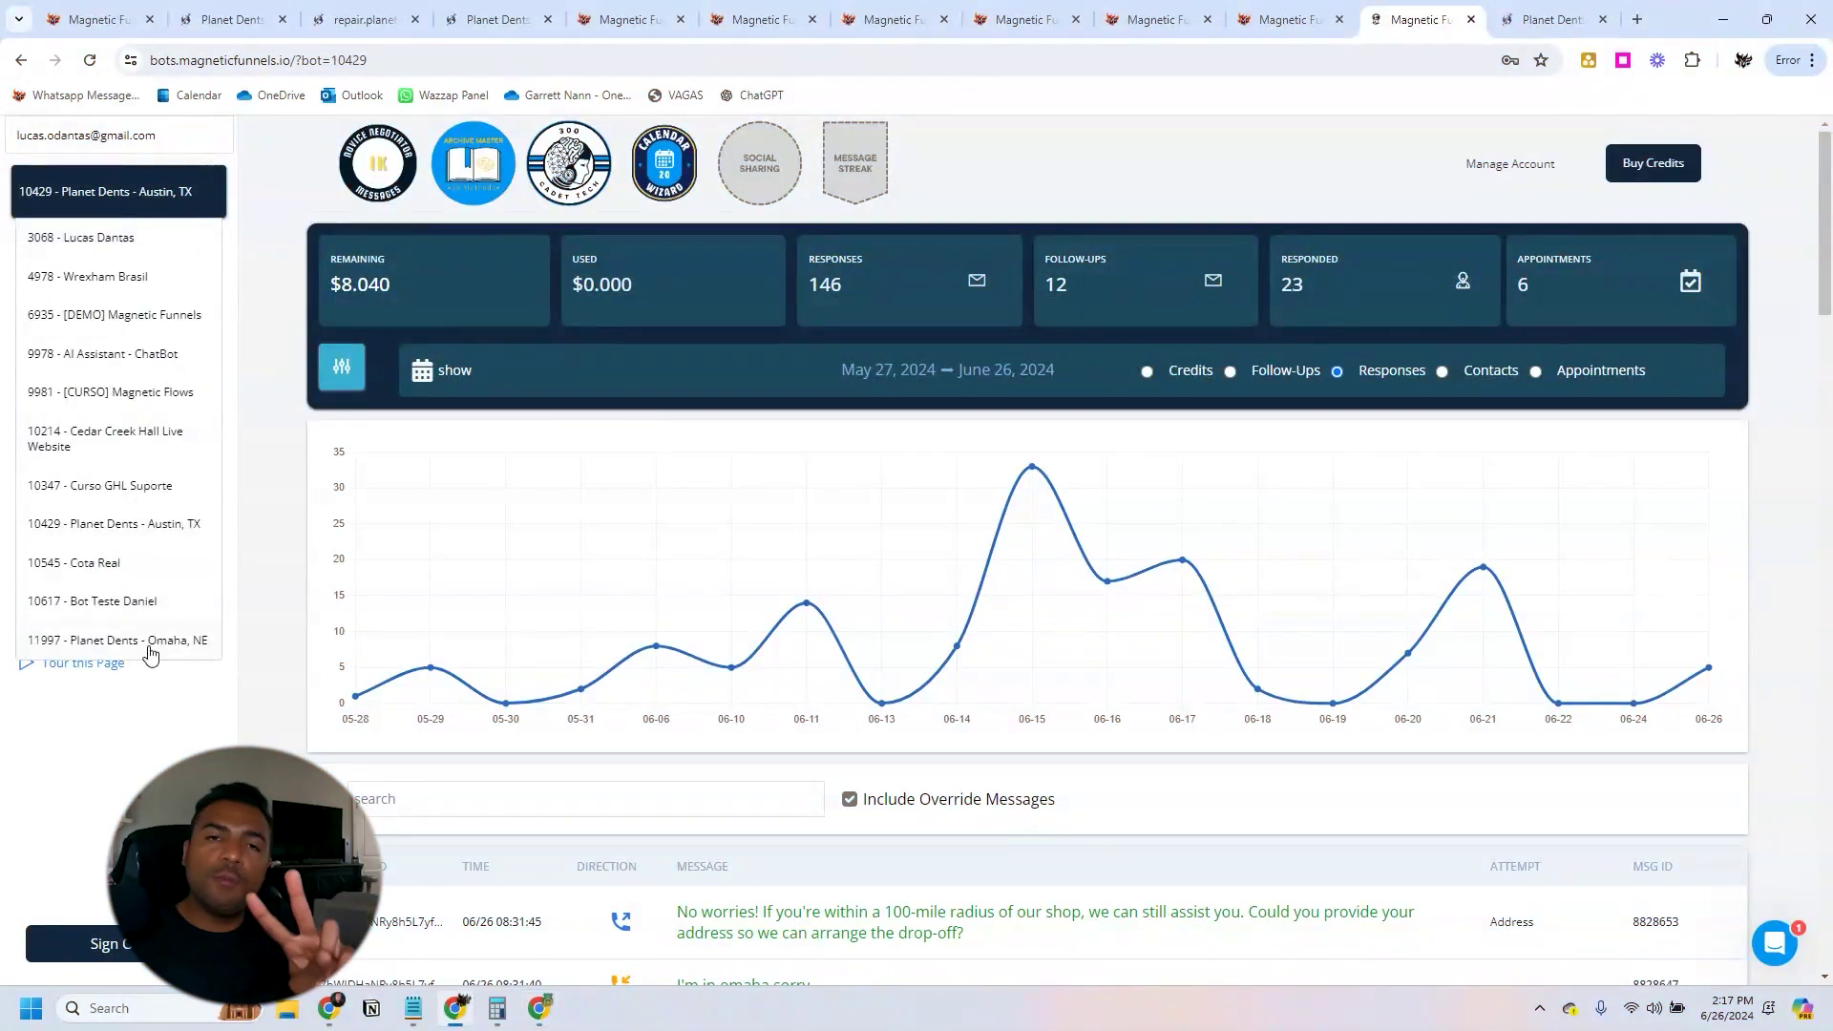
left_click(160, 524)
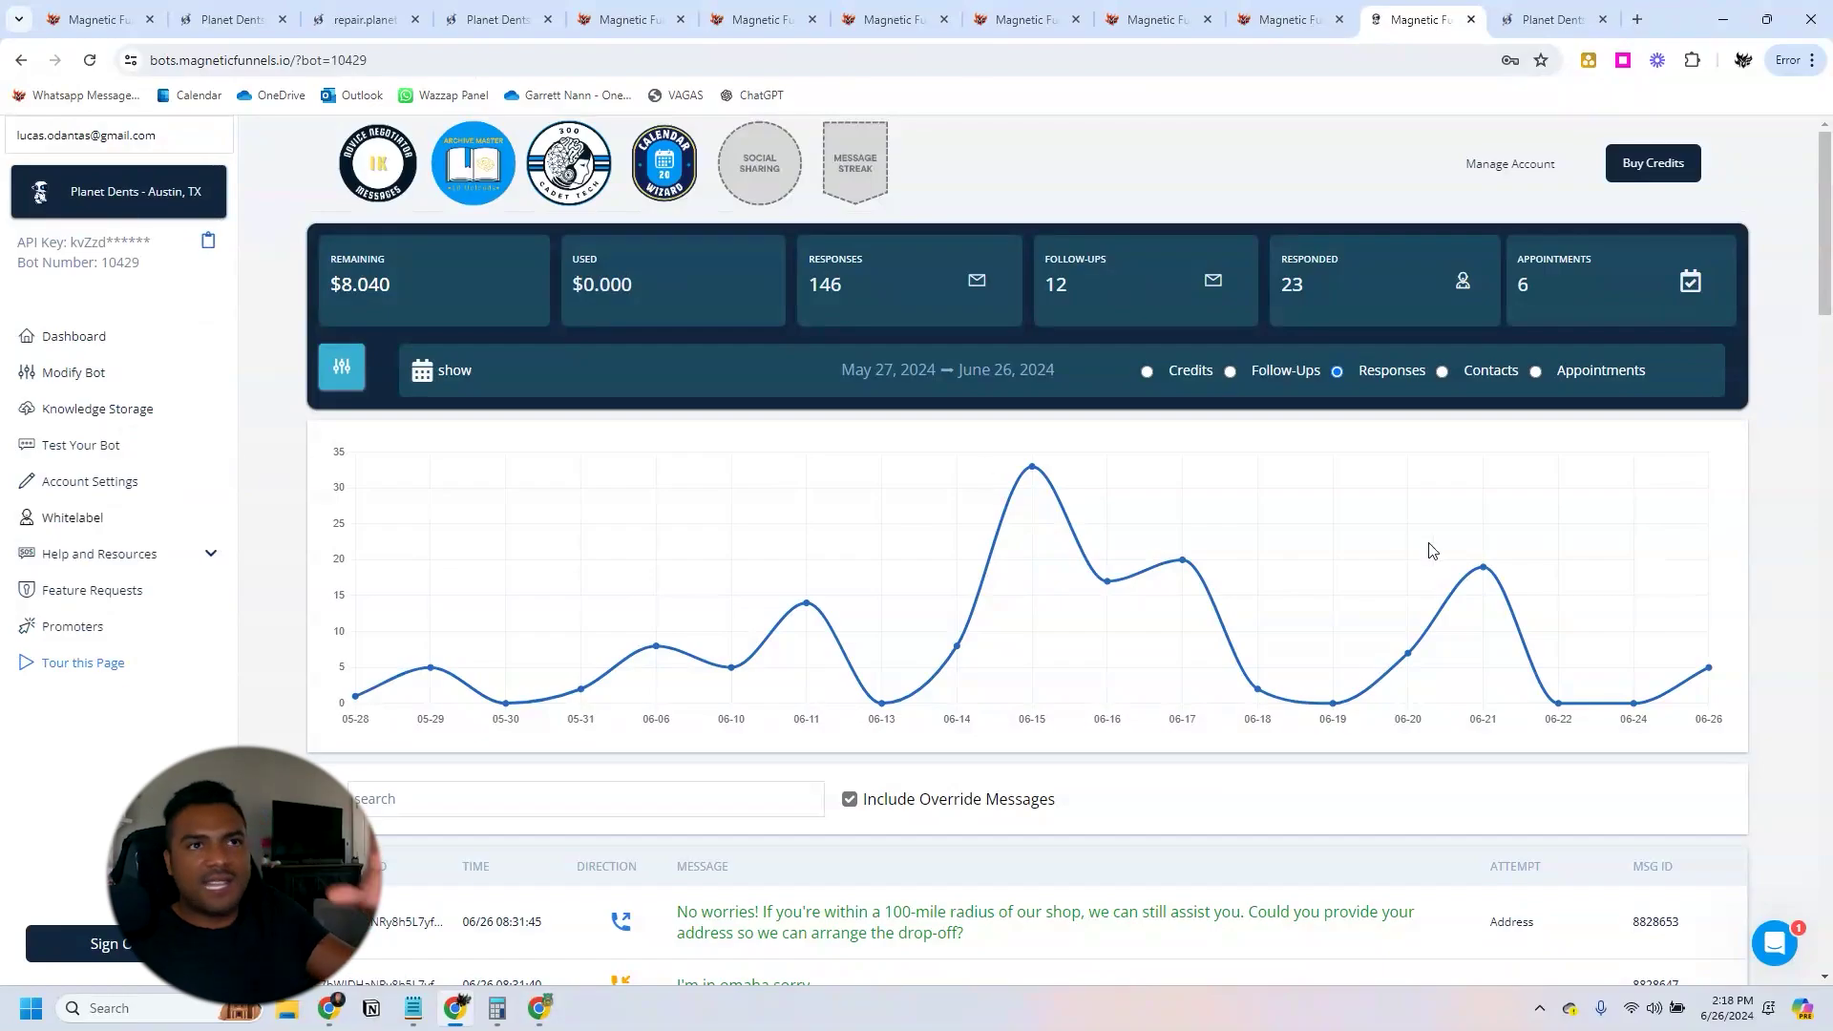
double_click(1303, 284)
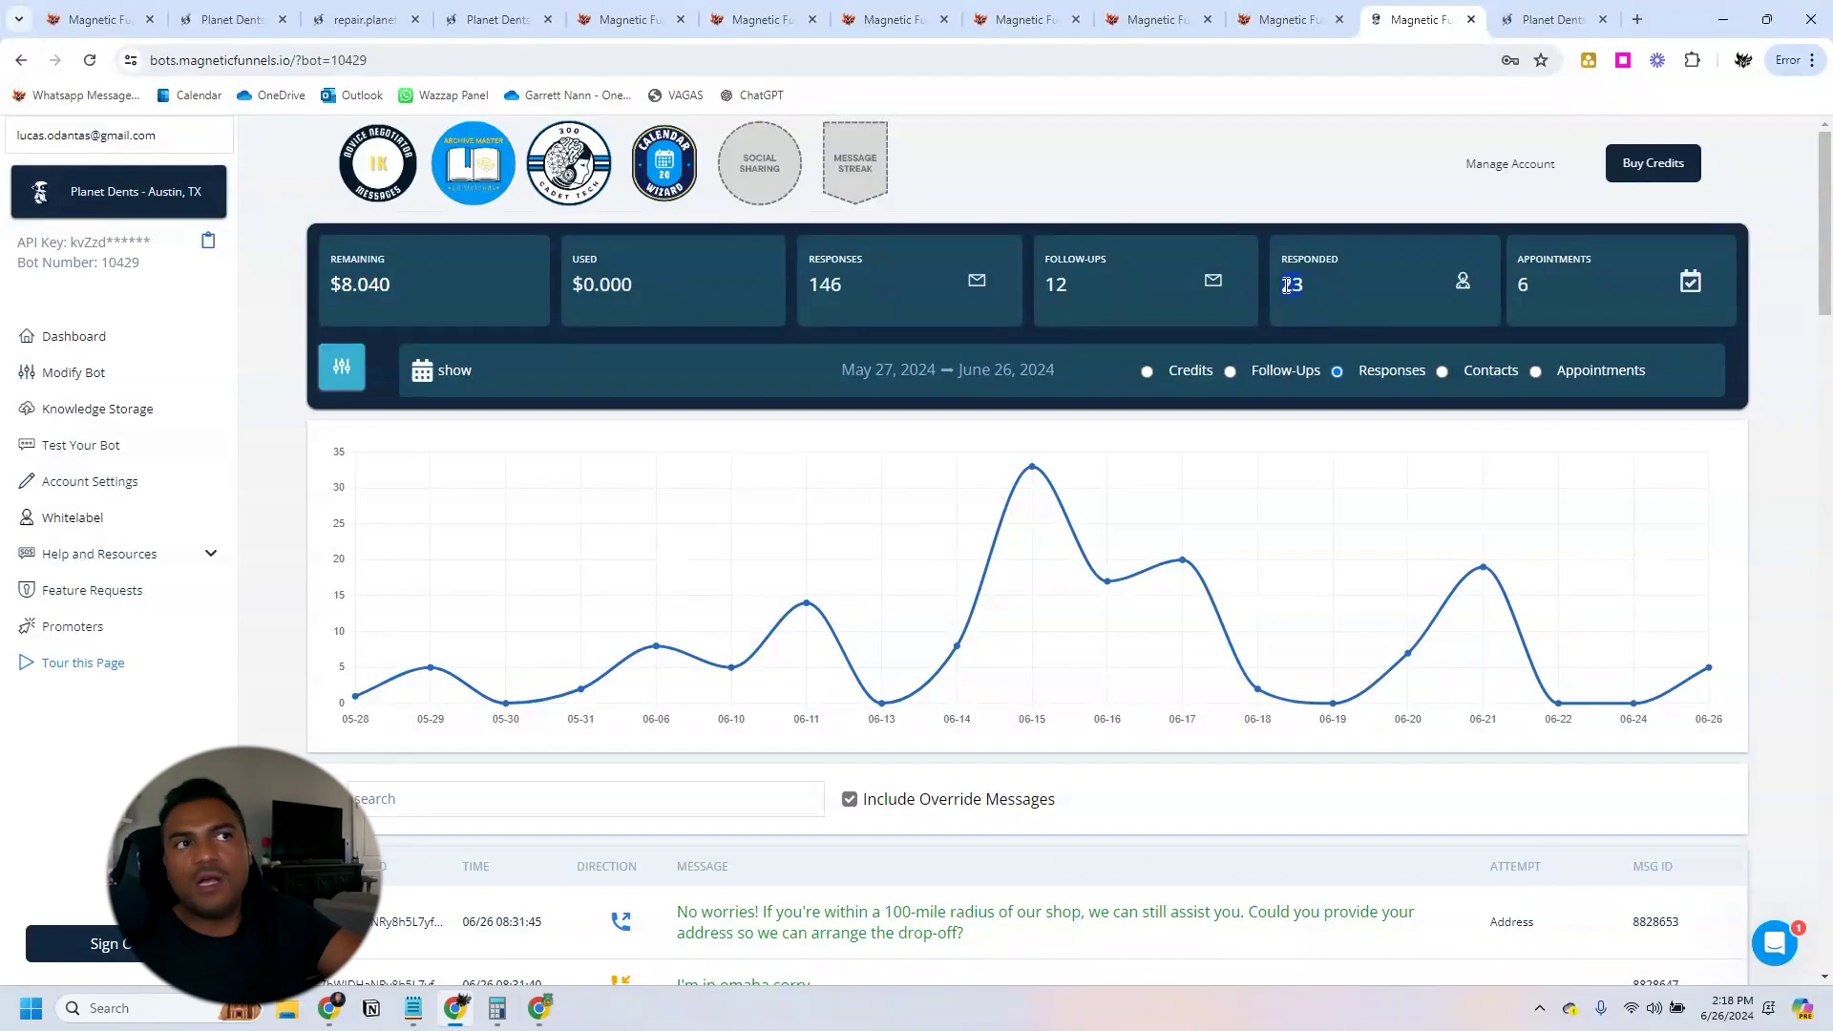
left_click_drag(1561, 286, 1504, 284)
left_click(1338, 288)
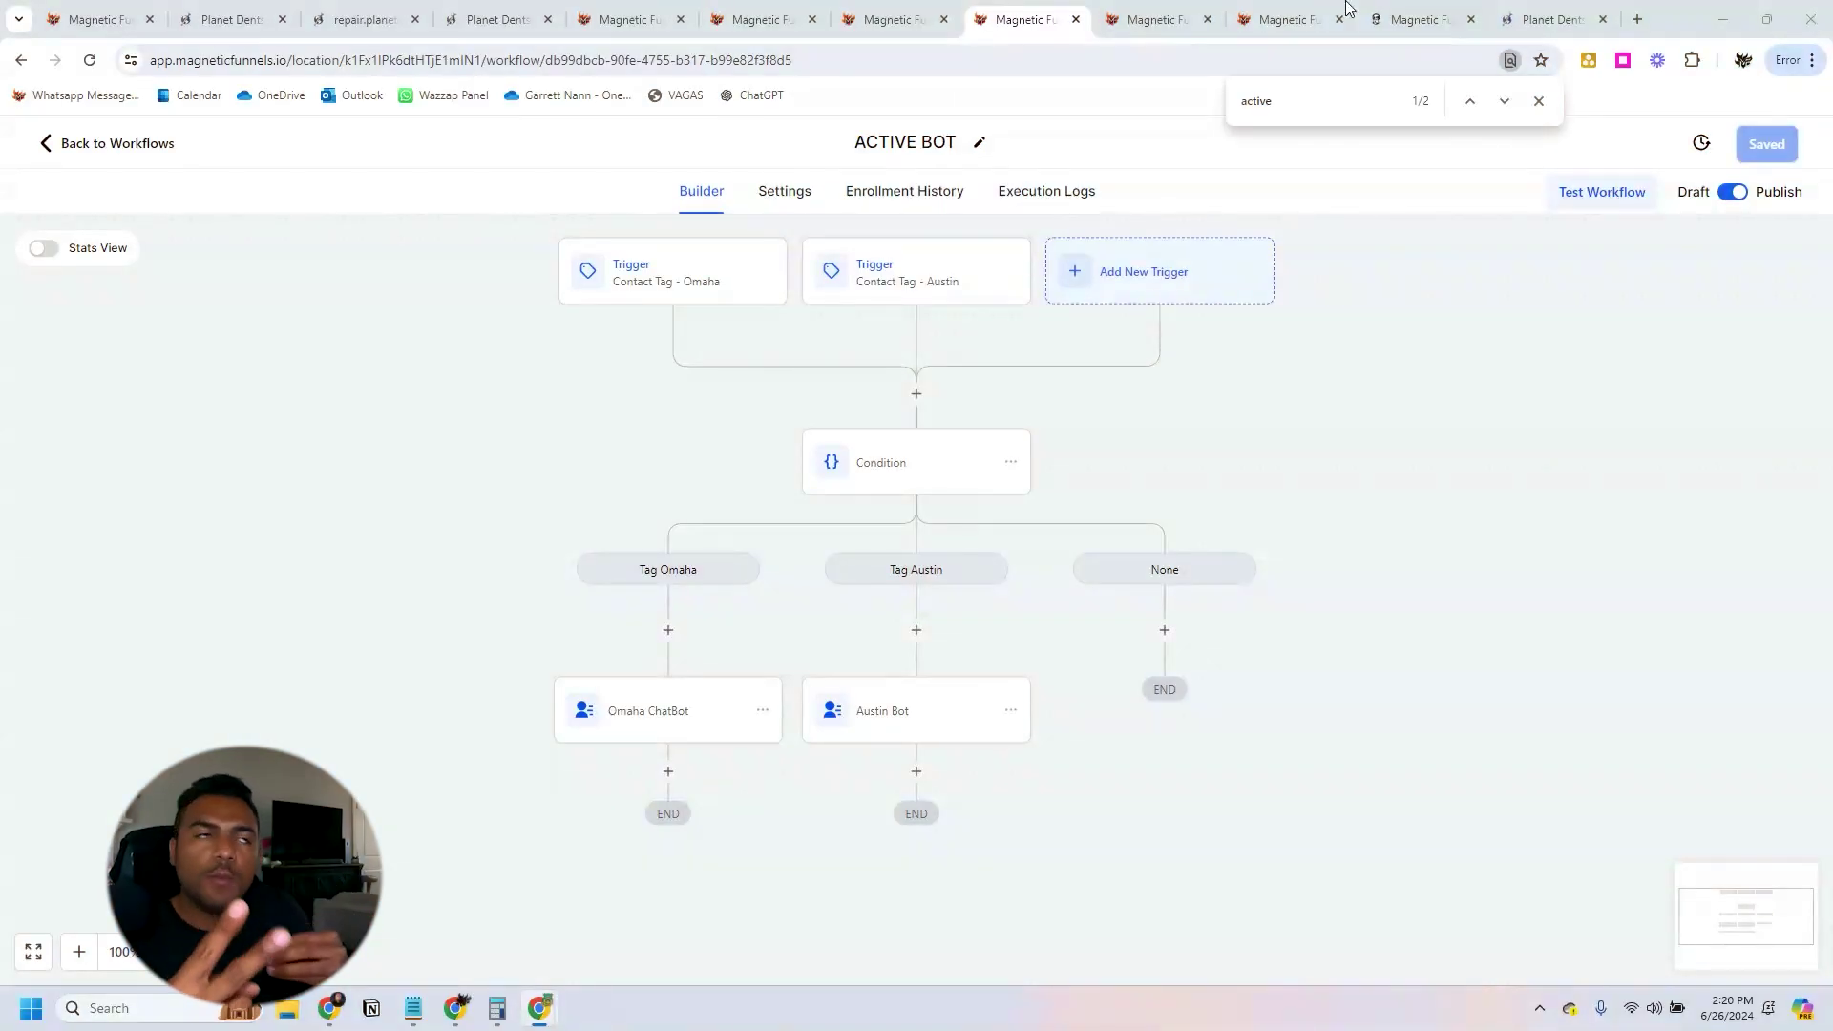
Review ACTIVE BOT's Omaha and Austin tag triggers and its Tag Omaha/Tag Austin condition without changes.
left_click(1425, 533)
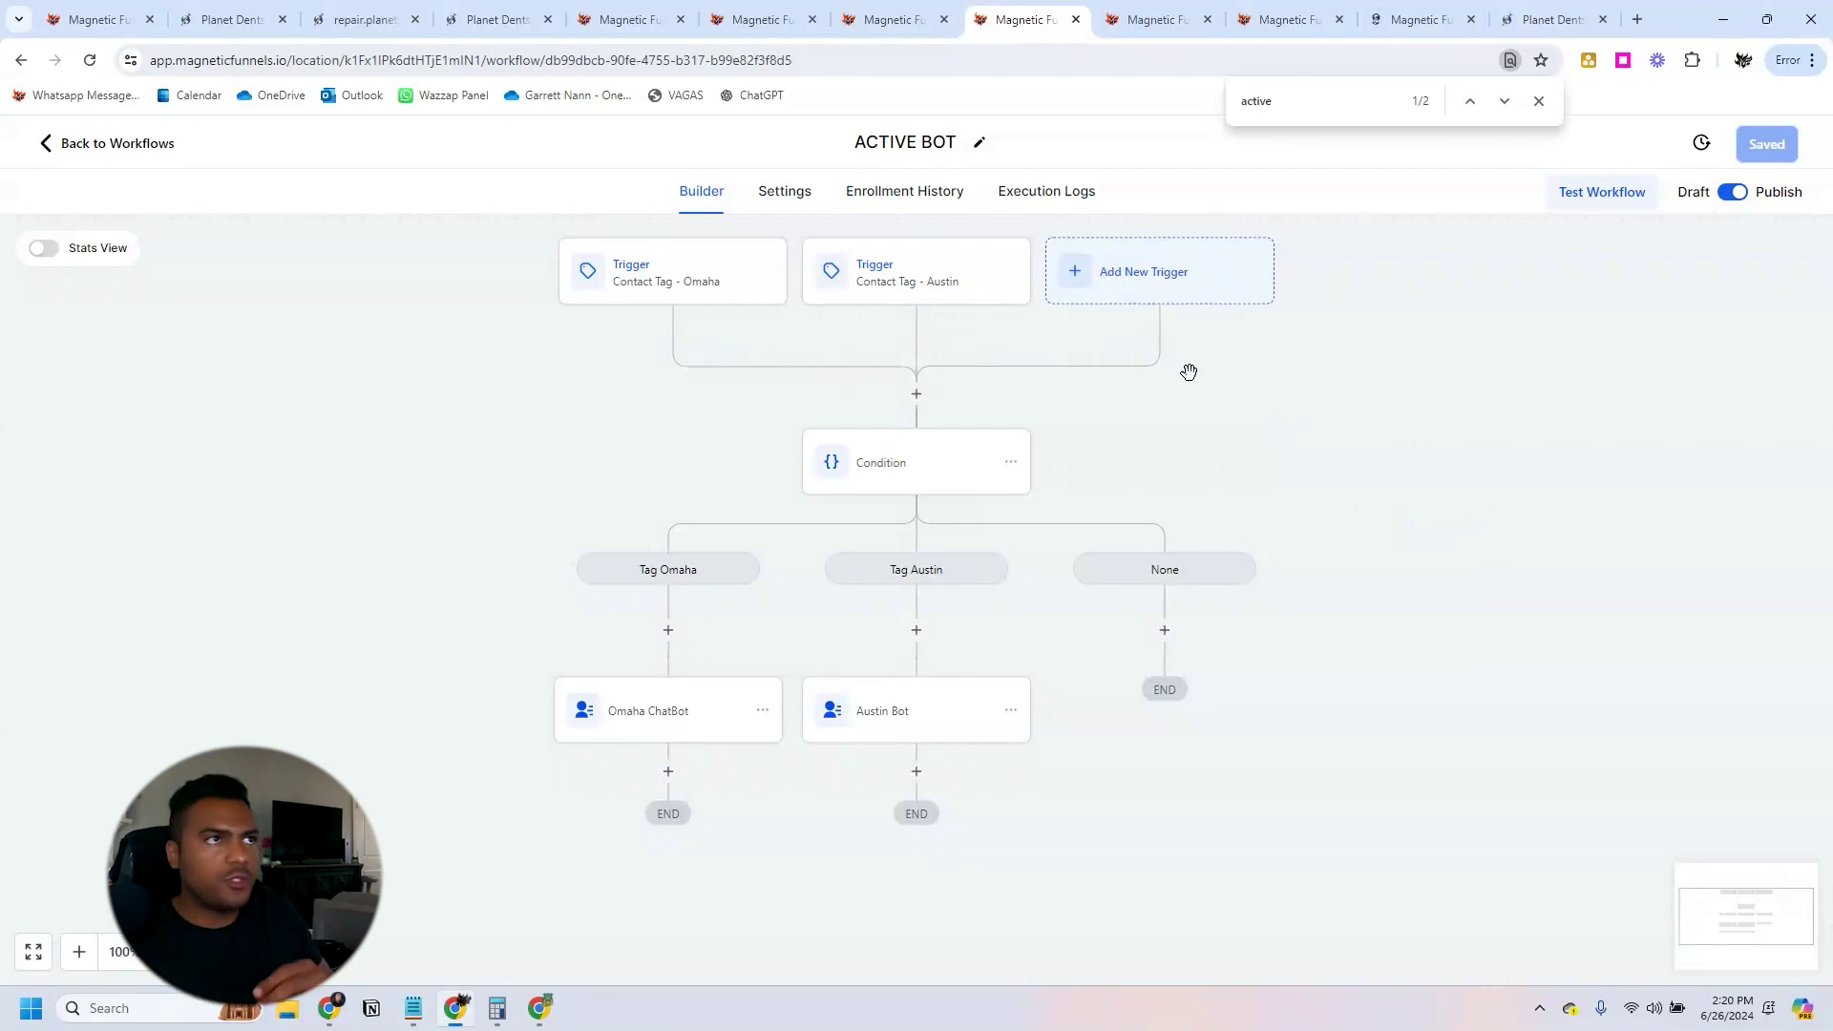
left_click(653, 286)
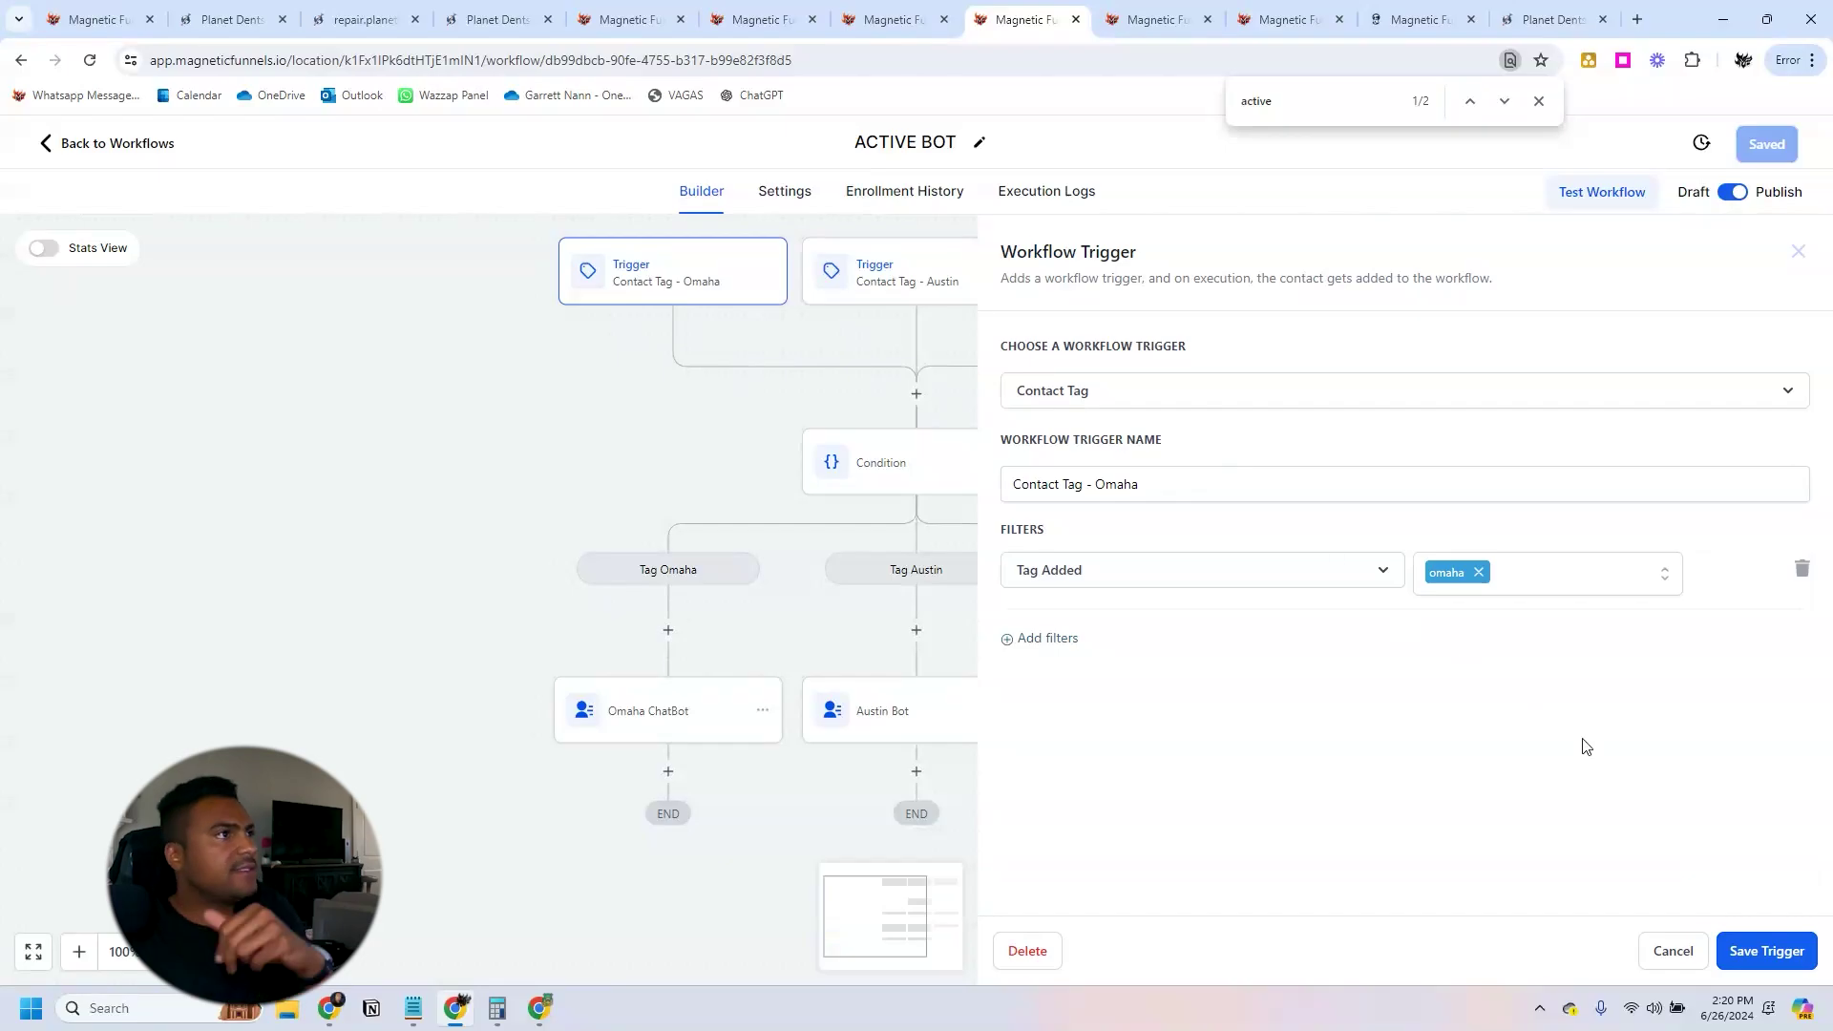
left_click(1670, 952)
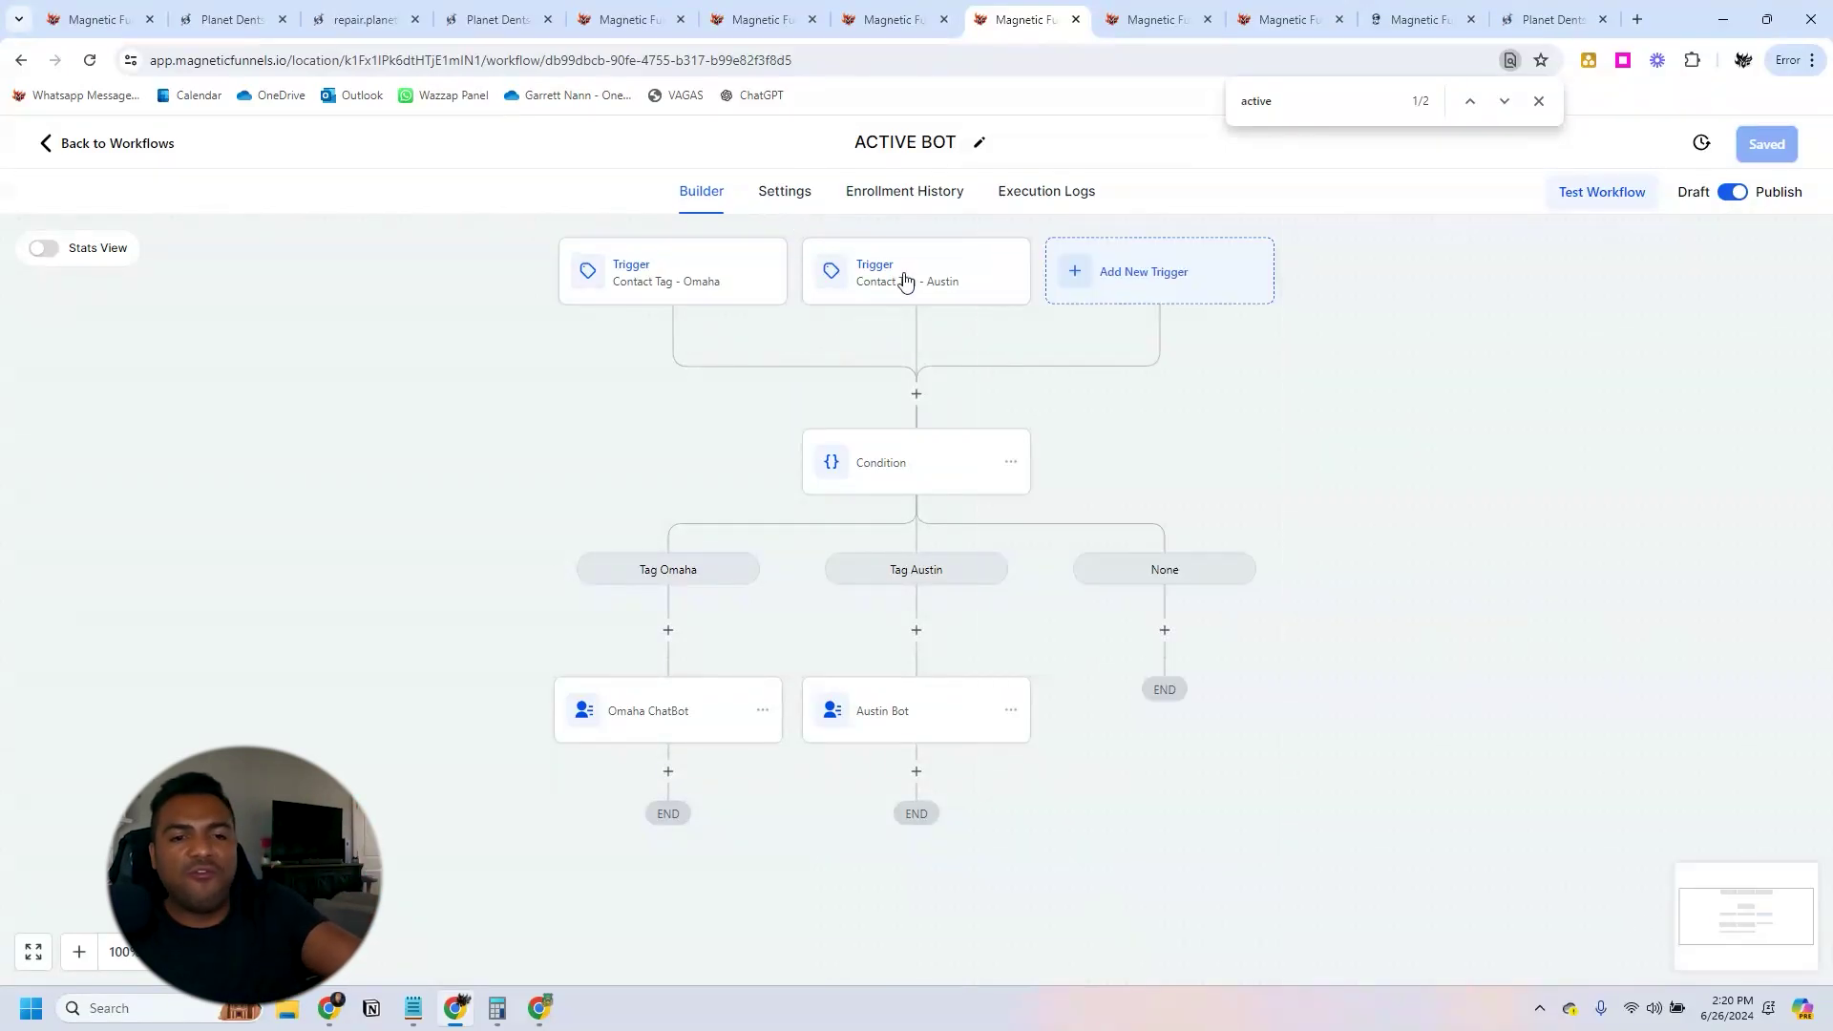
left_click(907, 283)
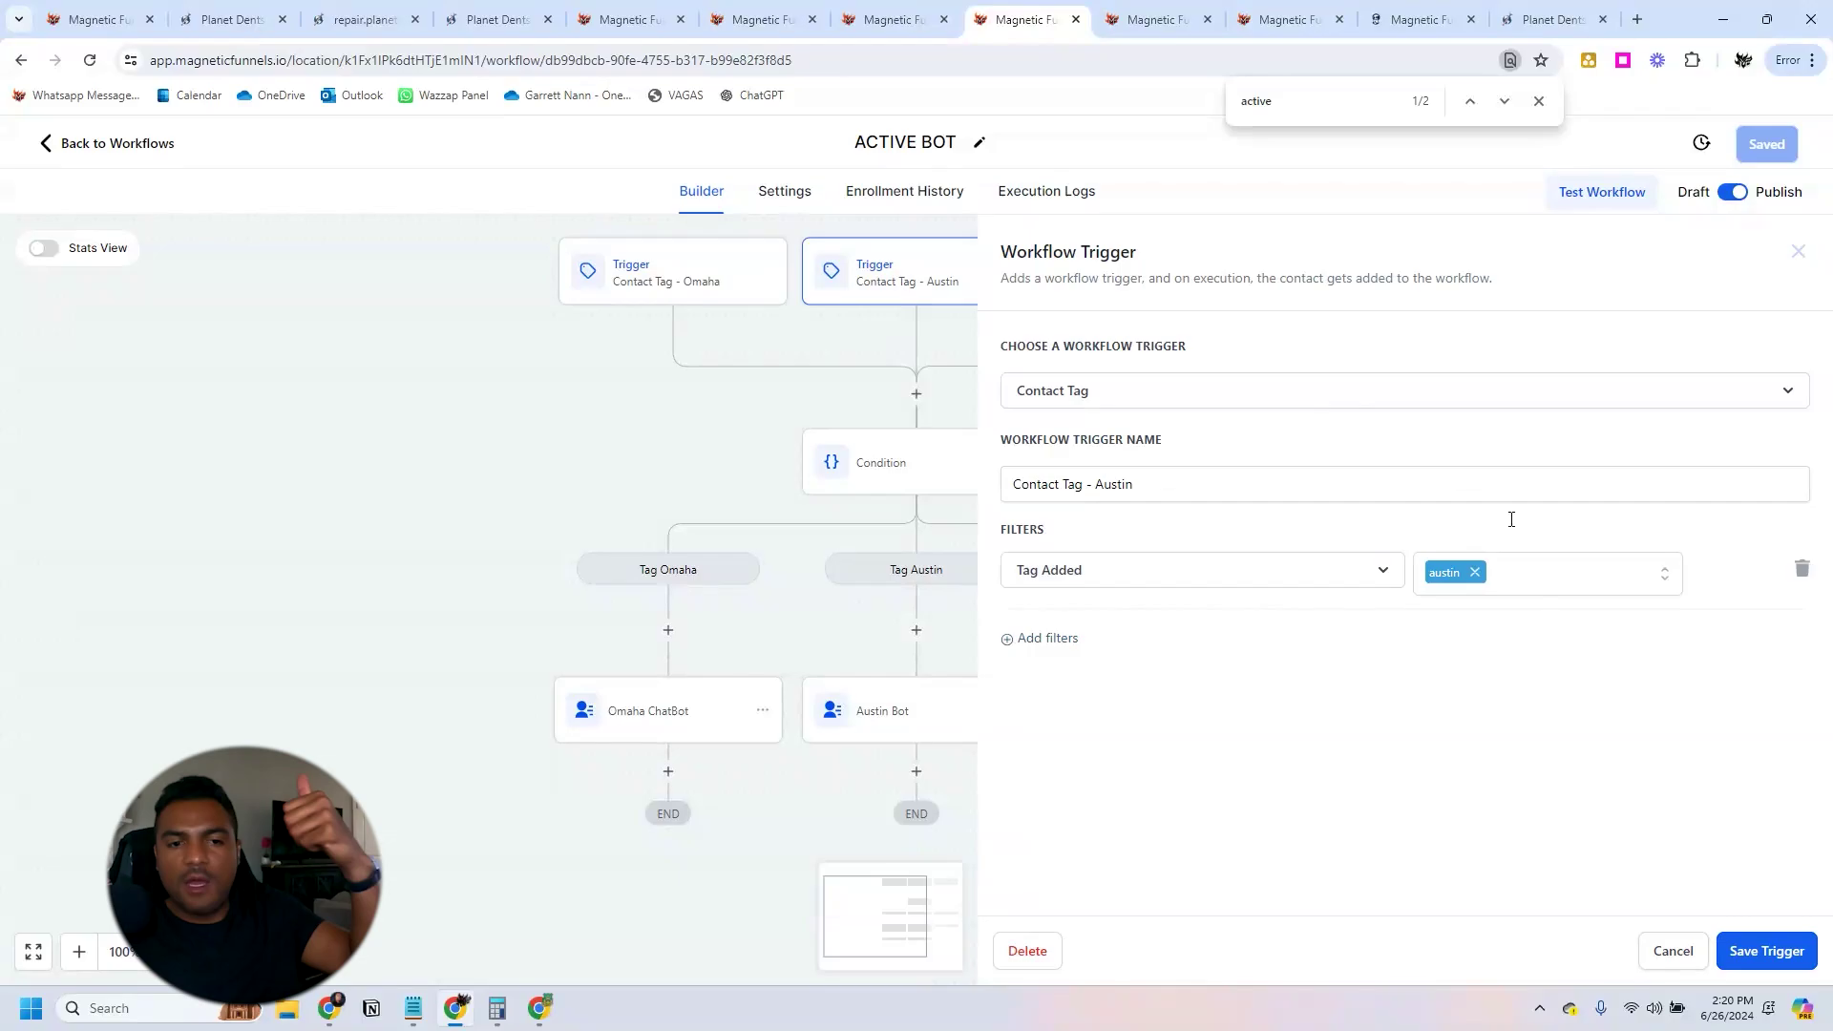
left_click(1672, 952)
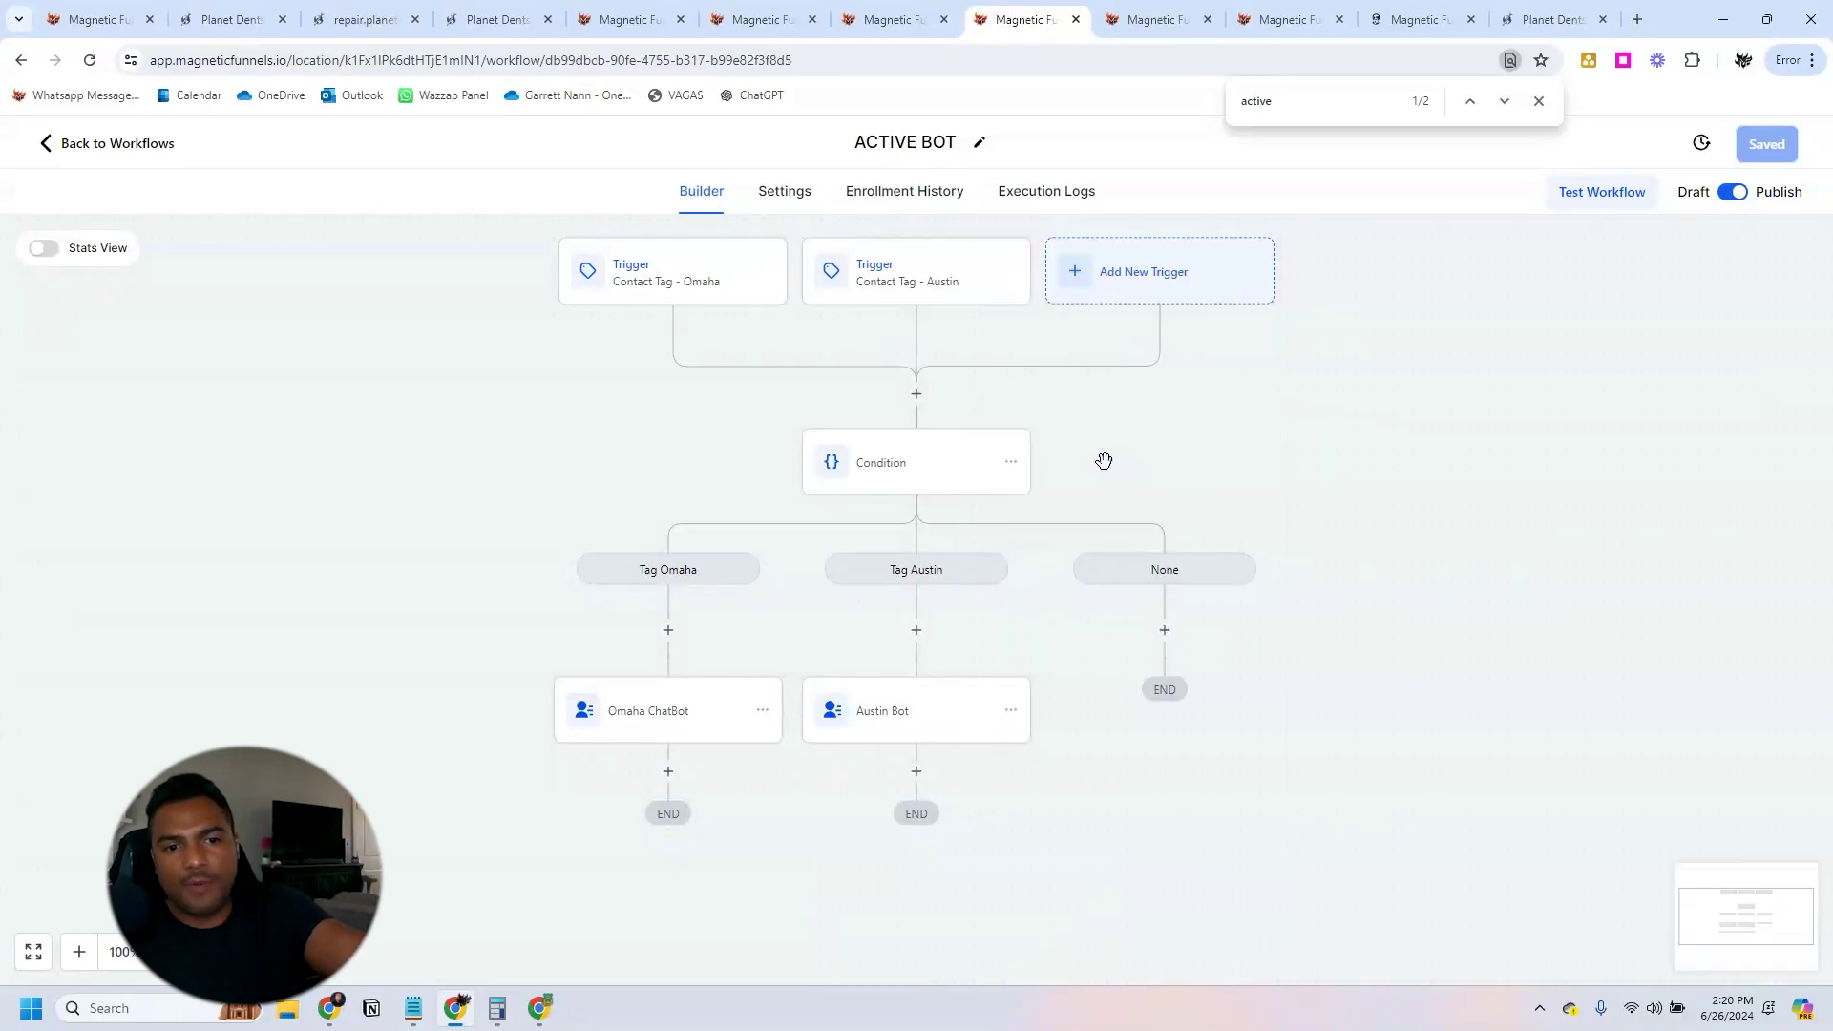
left_click(914, 477)
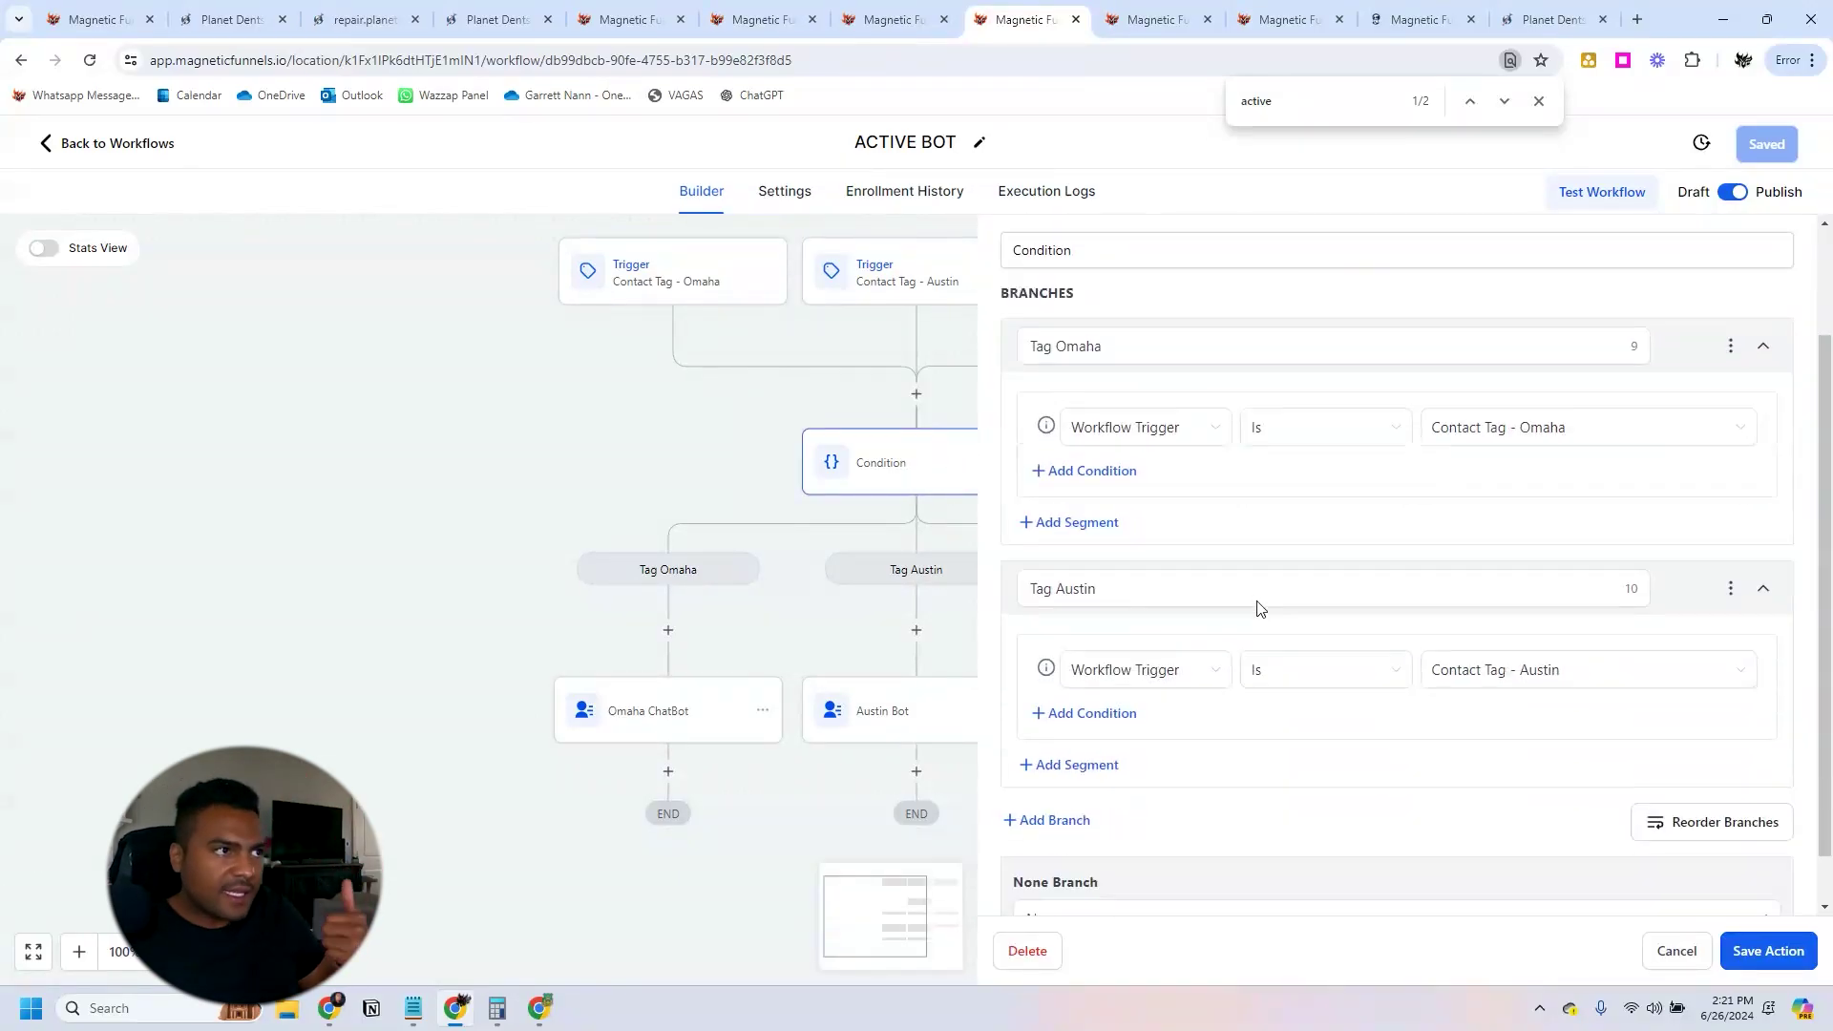
scroll(1257, 614, "down", 2)
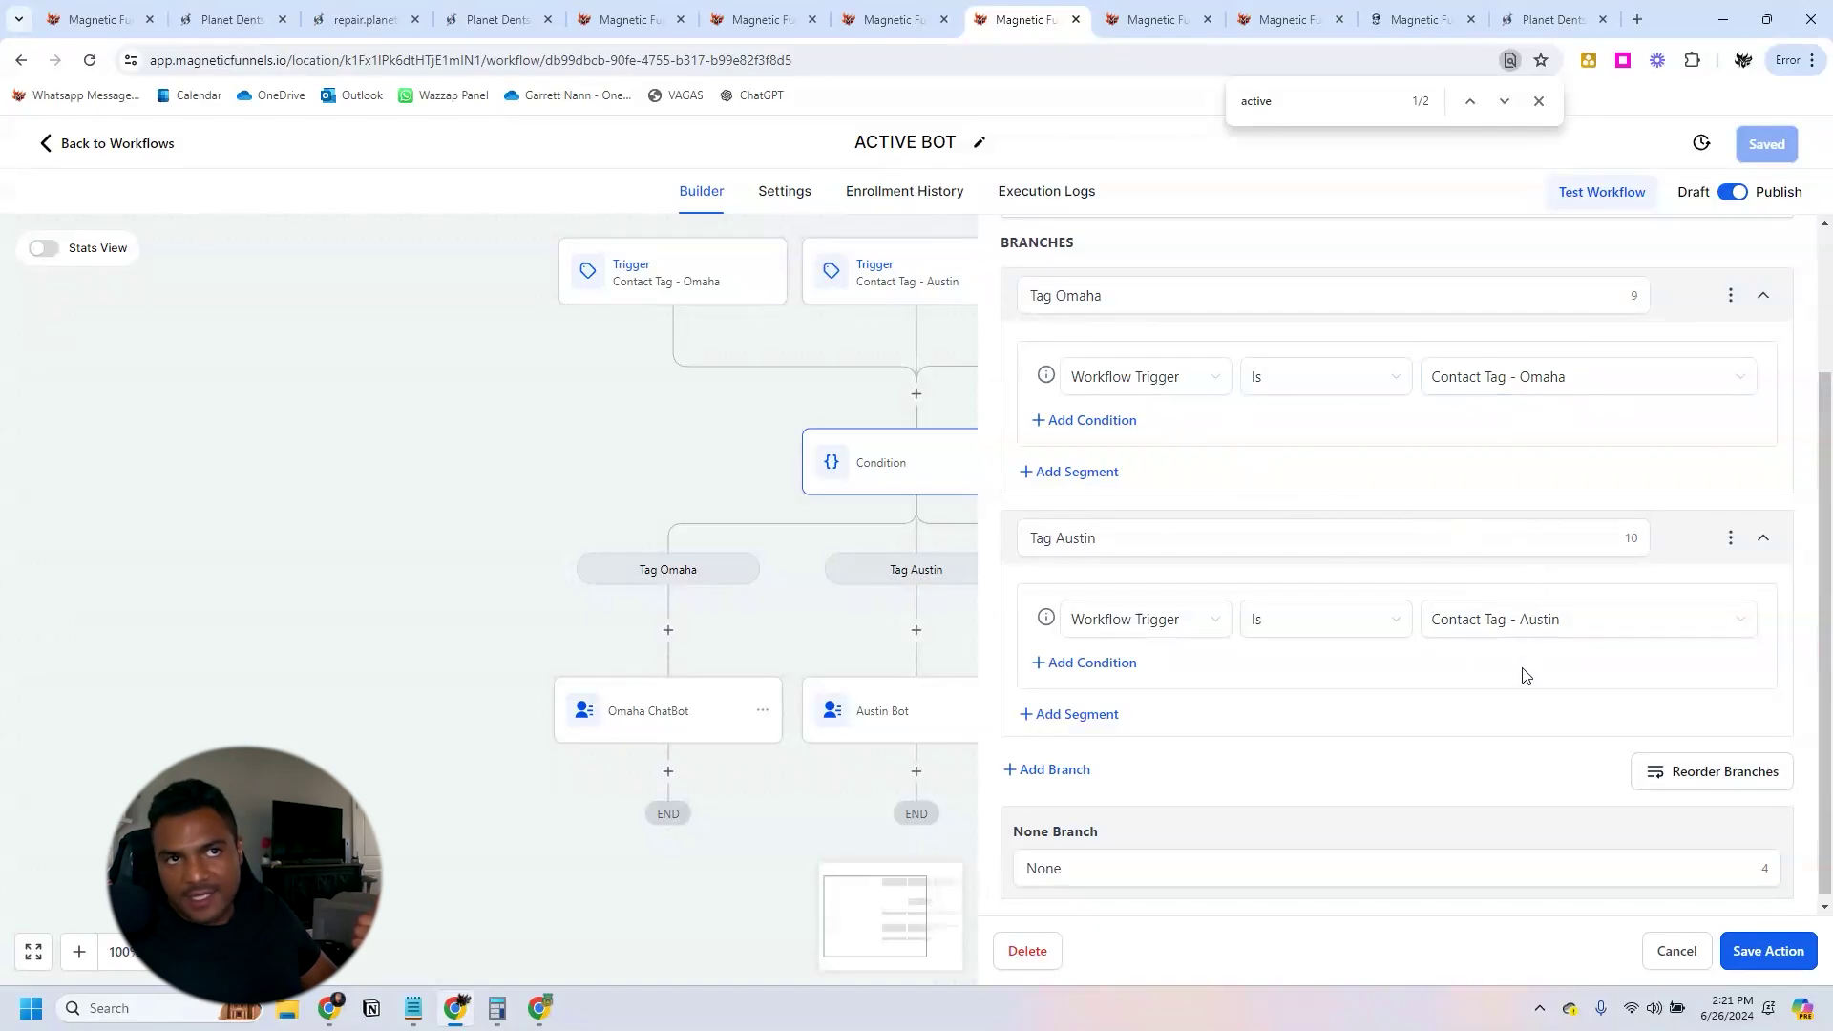
left_click(1677, 952)
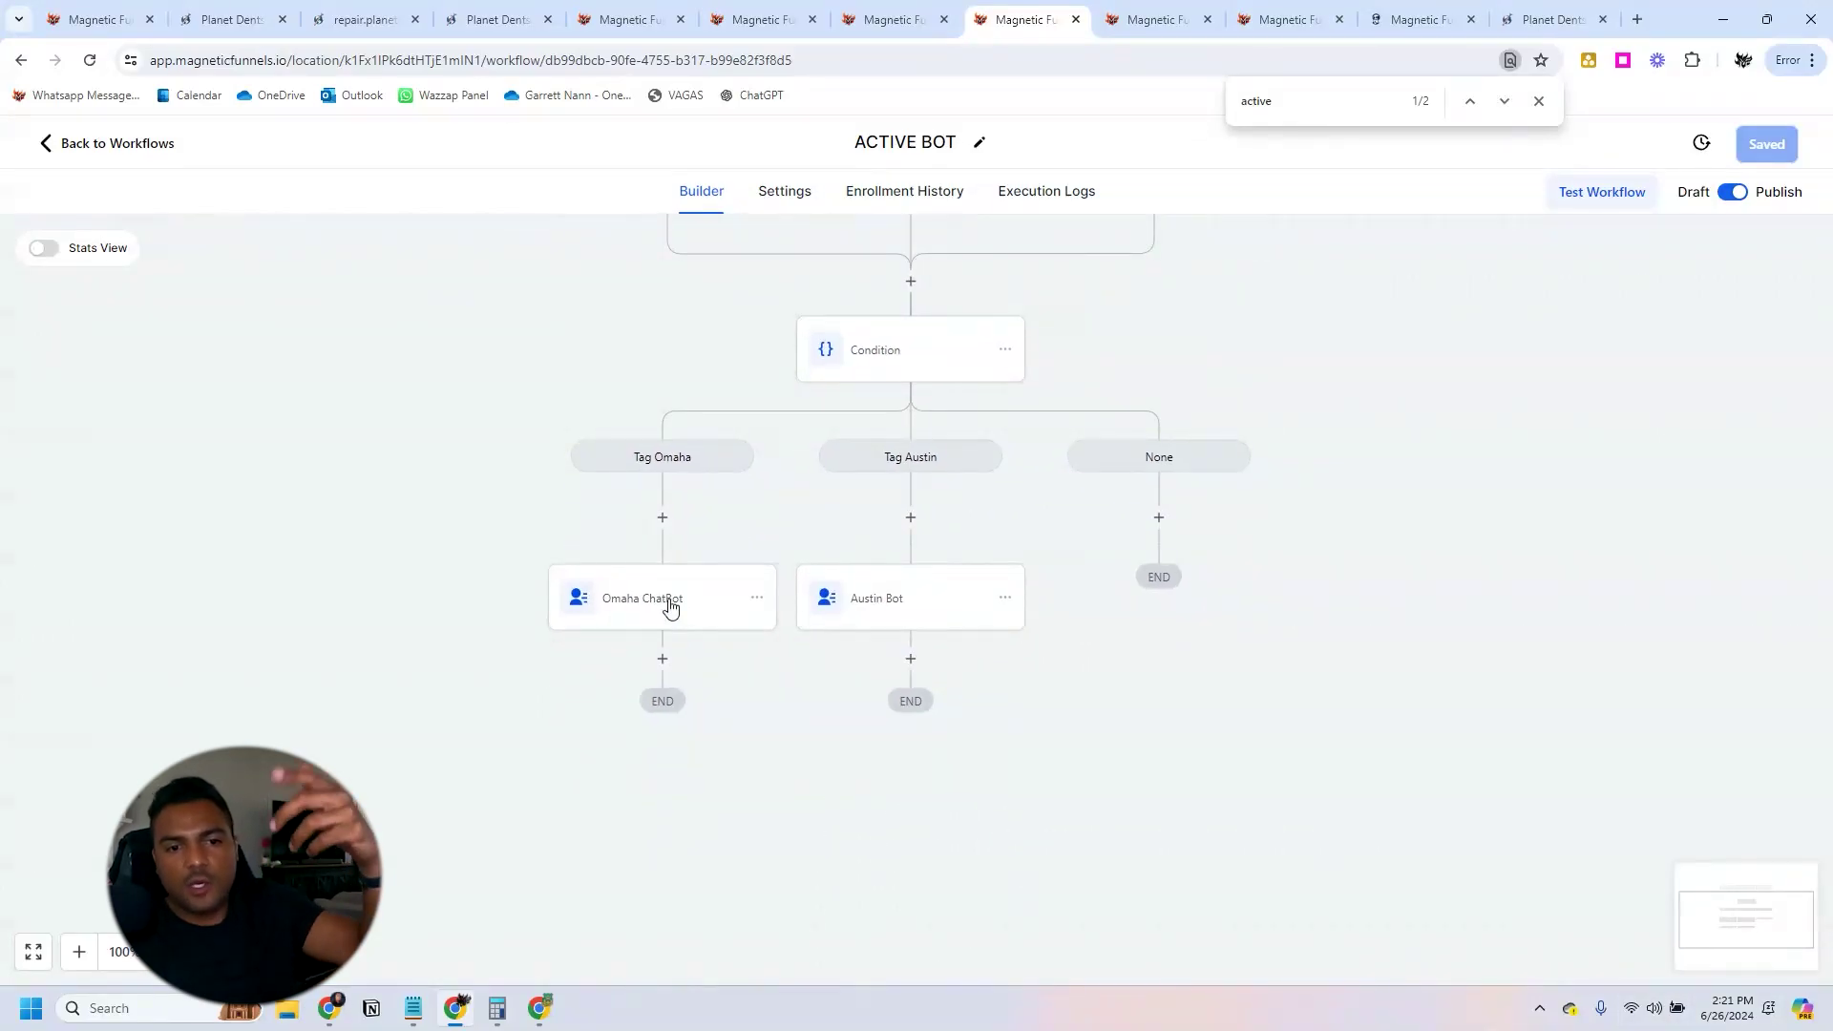
Check the Omaha (11997) and Austin (10429) Active Bot values, then switch to 2: Process Message.
left_click(668, 607)
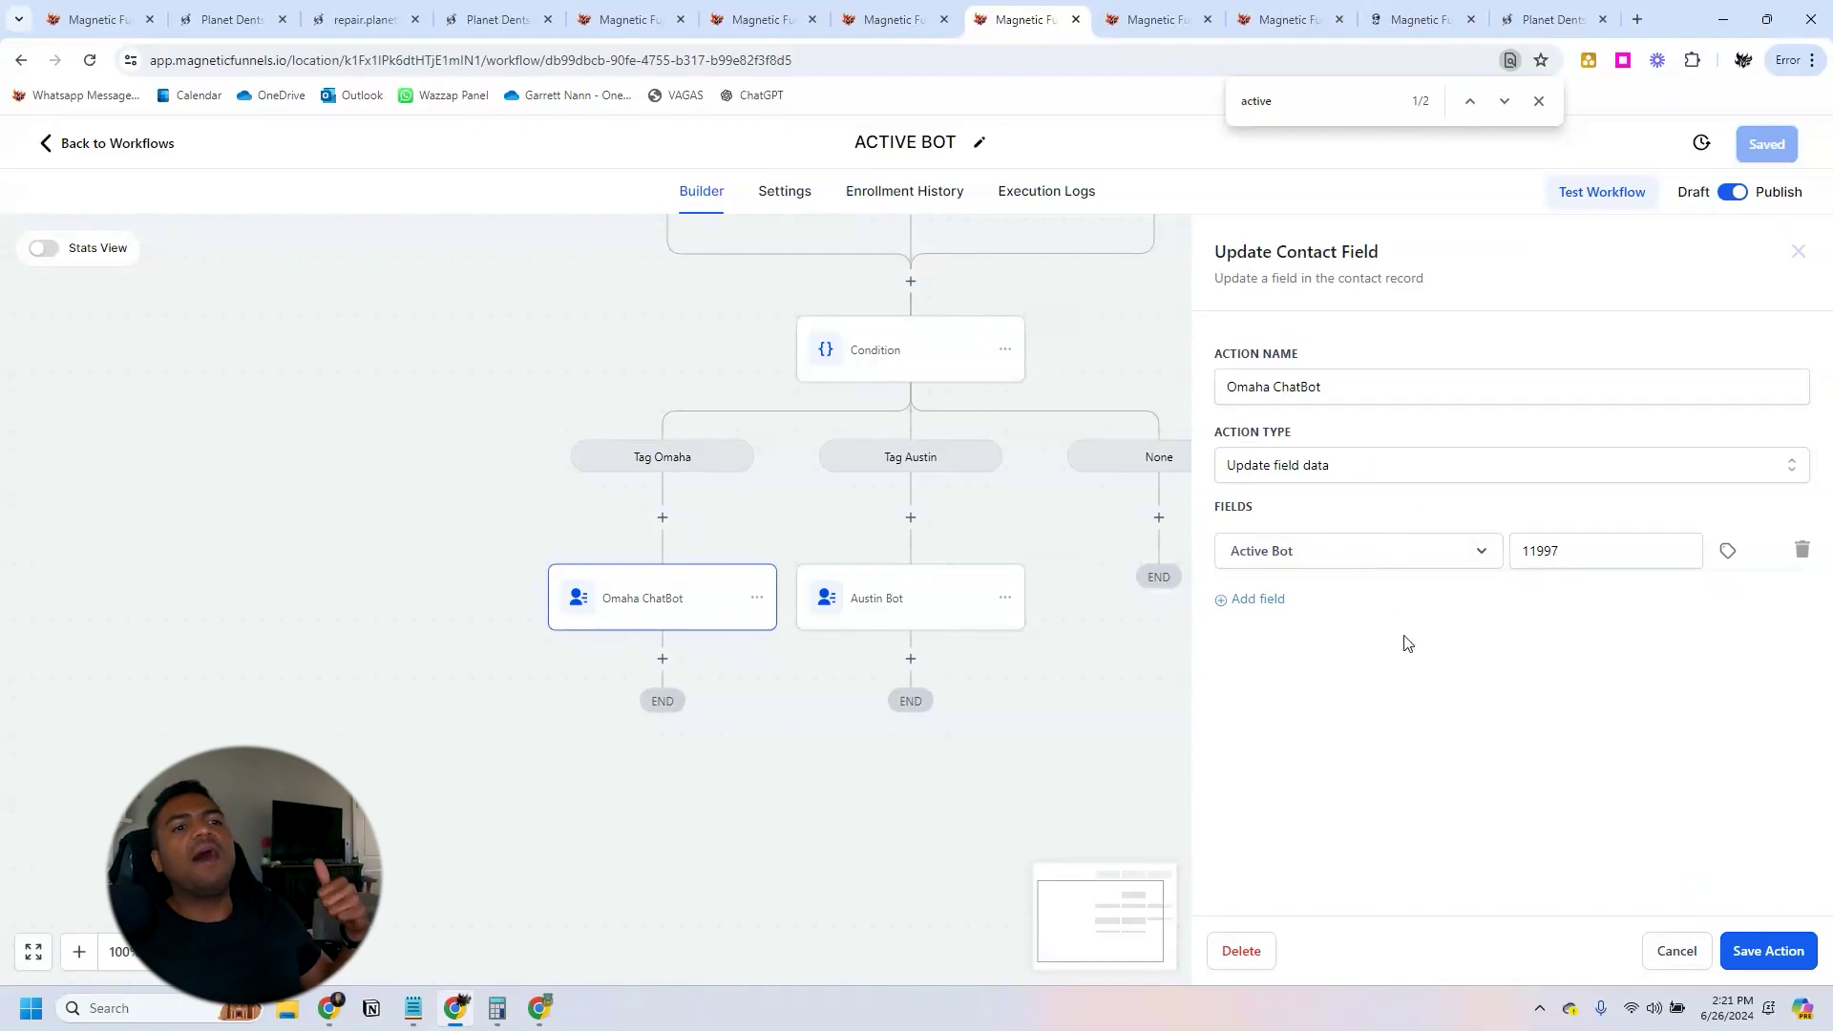
left_click_drag(1595, 544, 1523, 554)
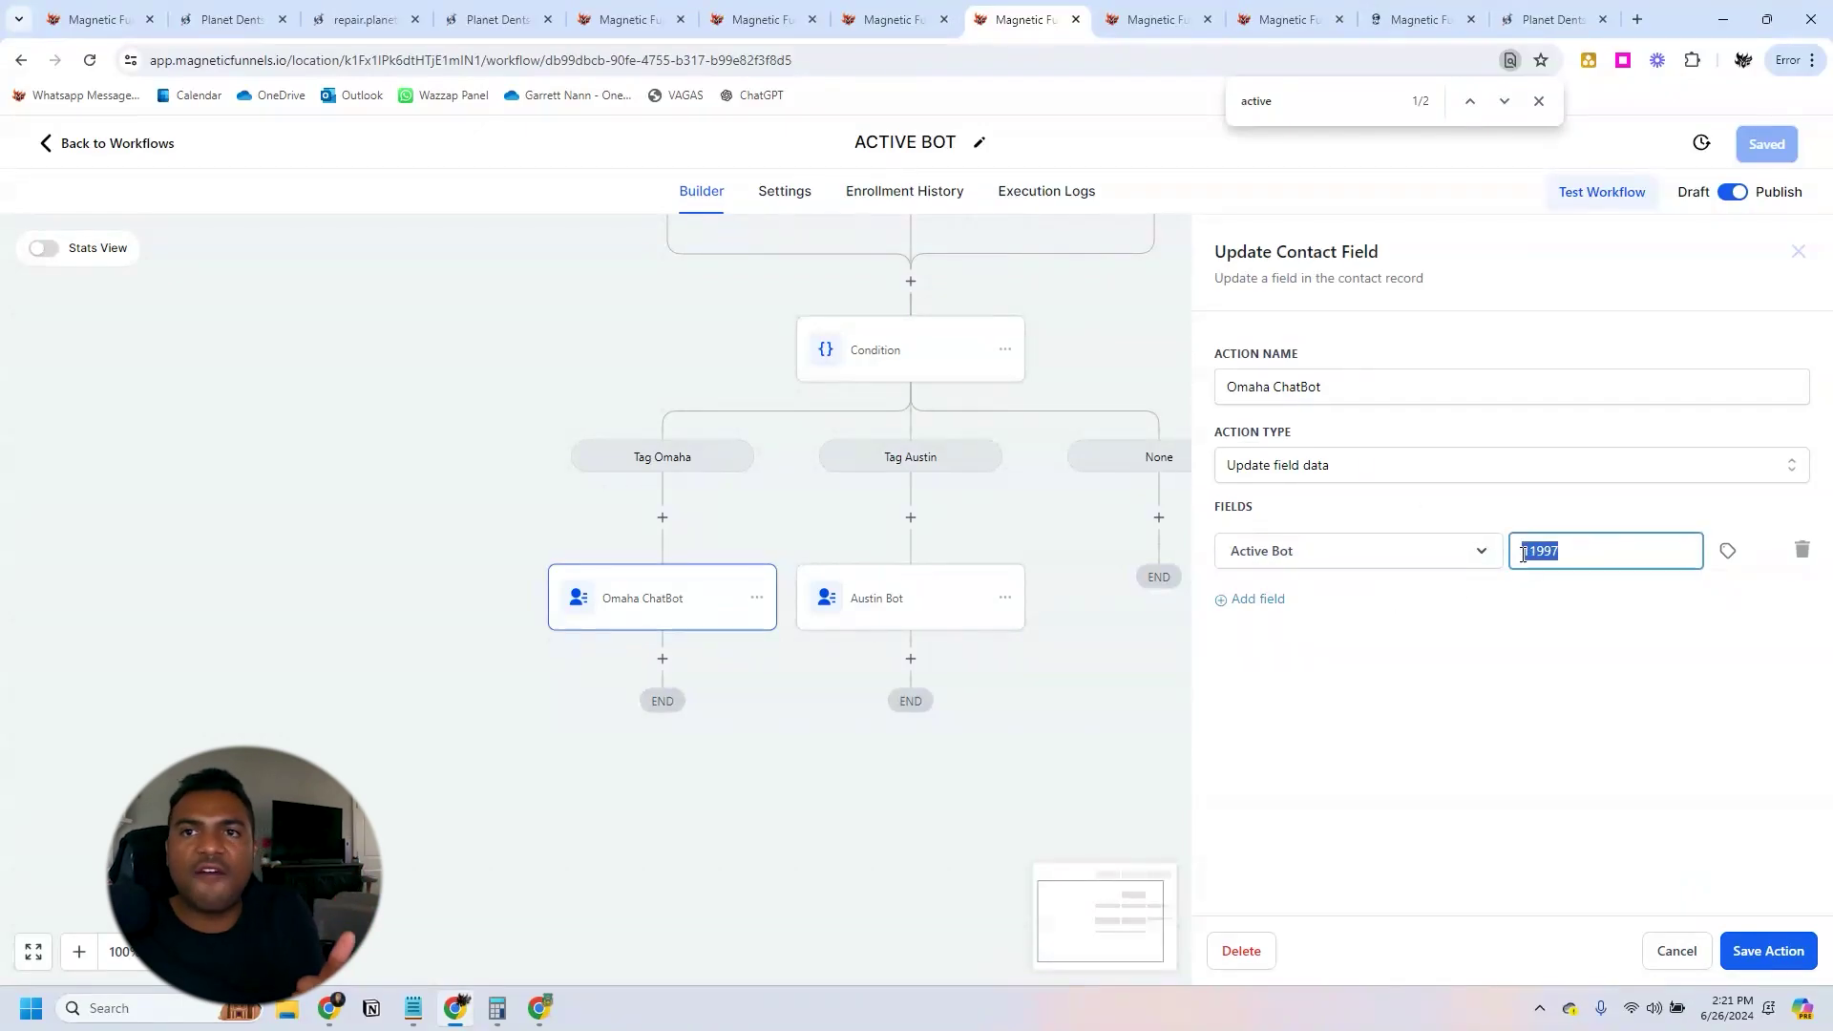
left_click(1592, 701)
left_click(1766, 951)
left_click(897, 616)
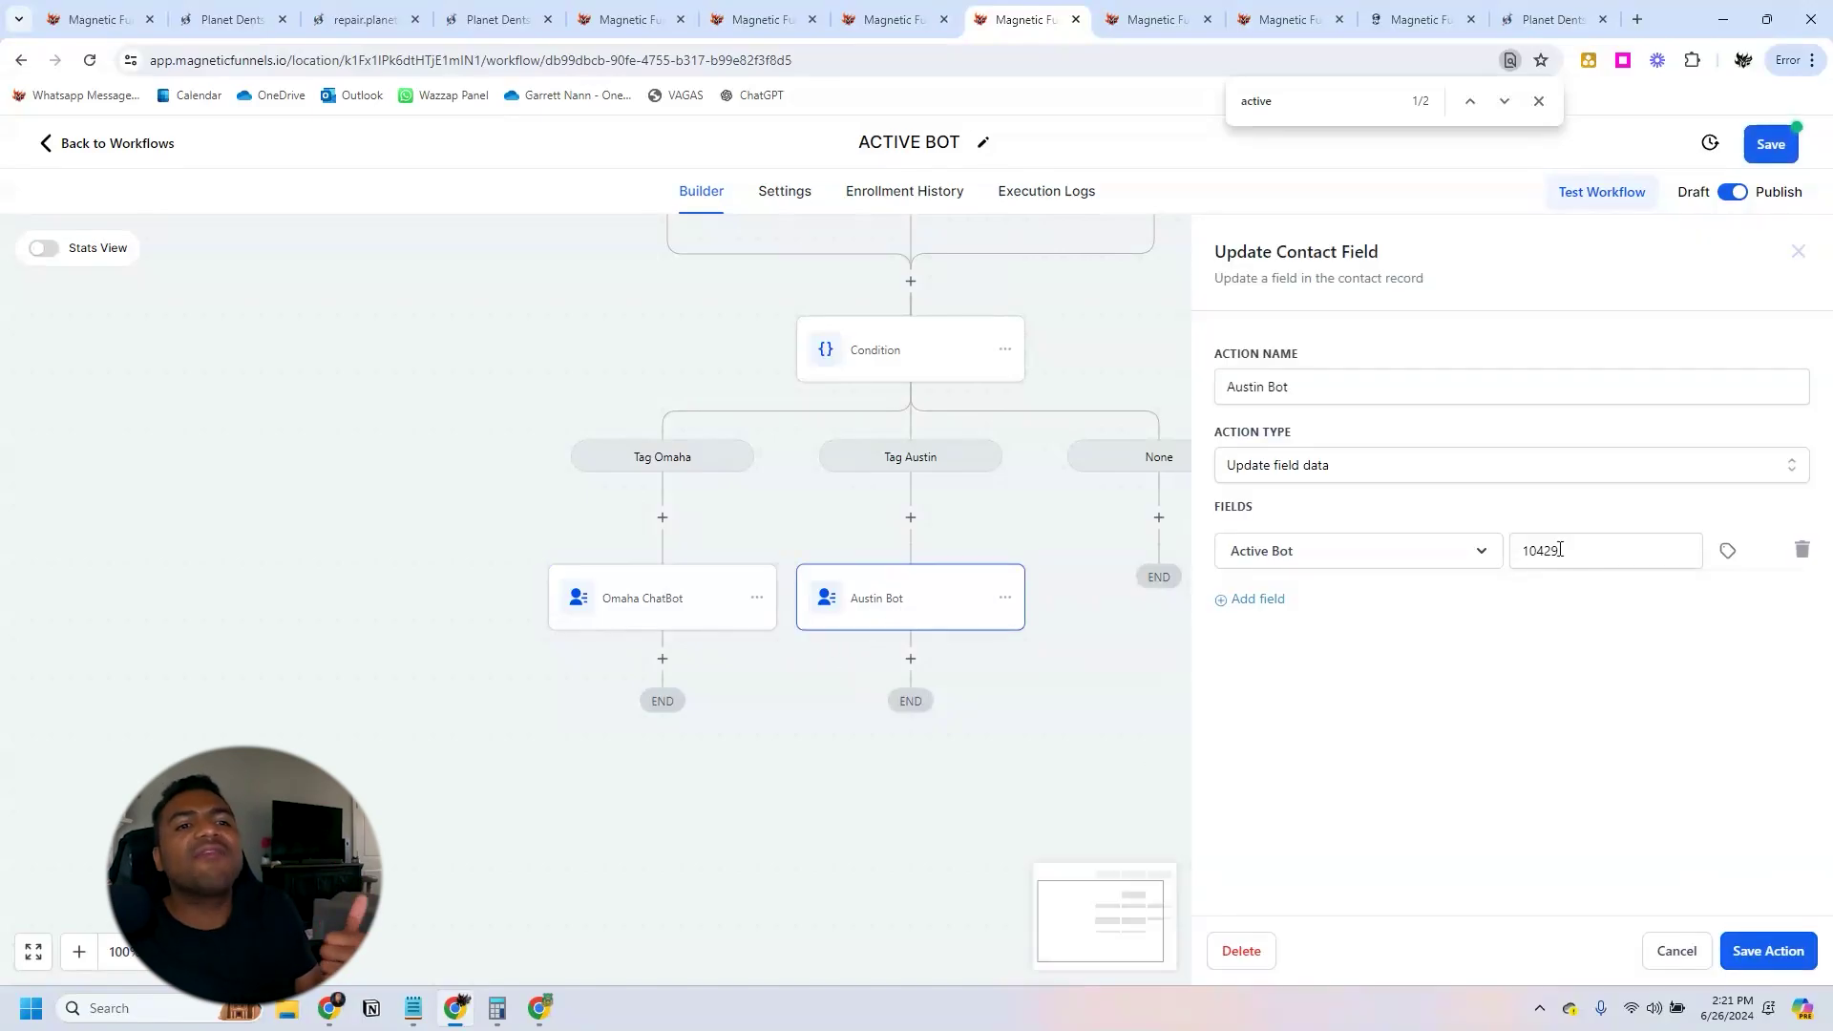
left_click(1130, 796)
left_click(1122, 27)
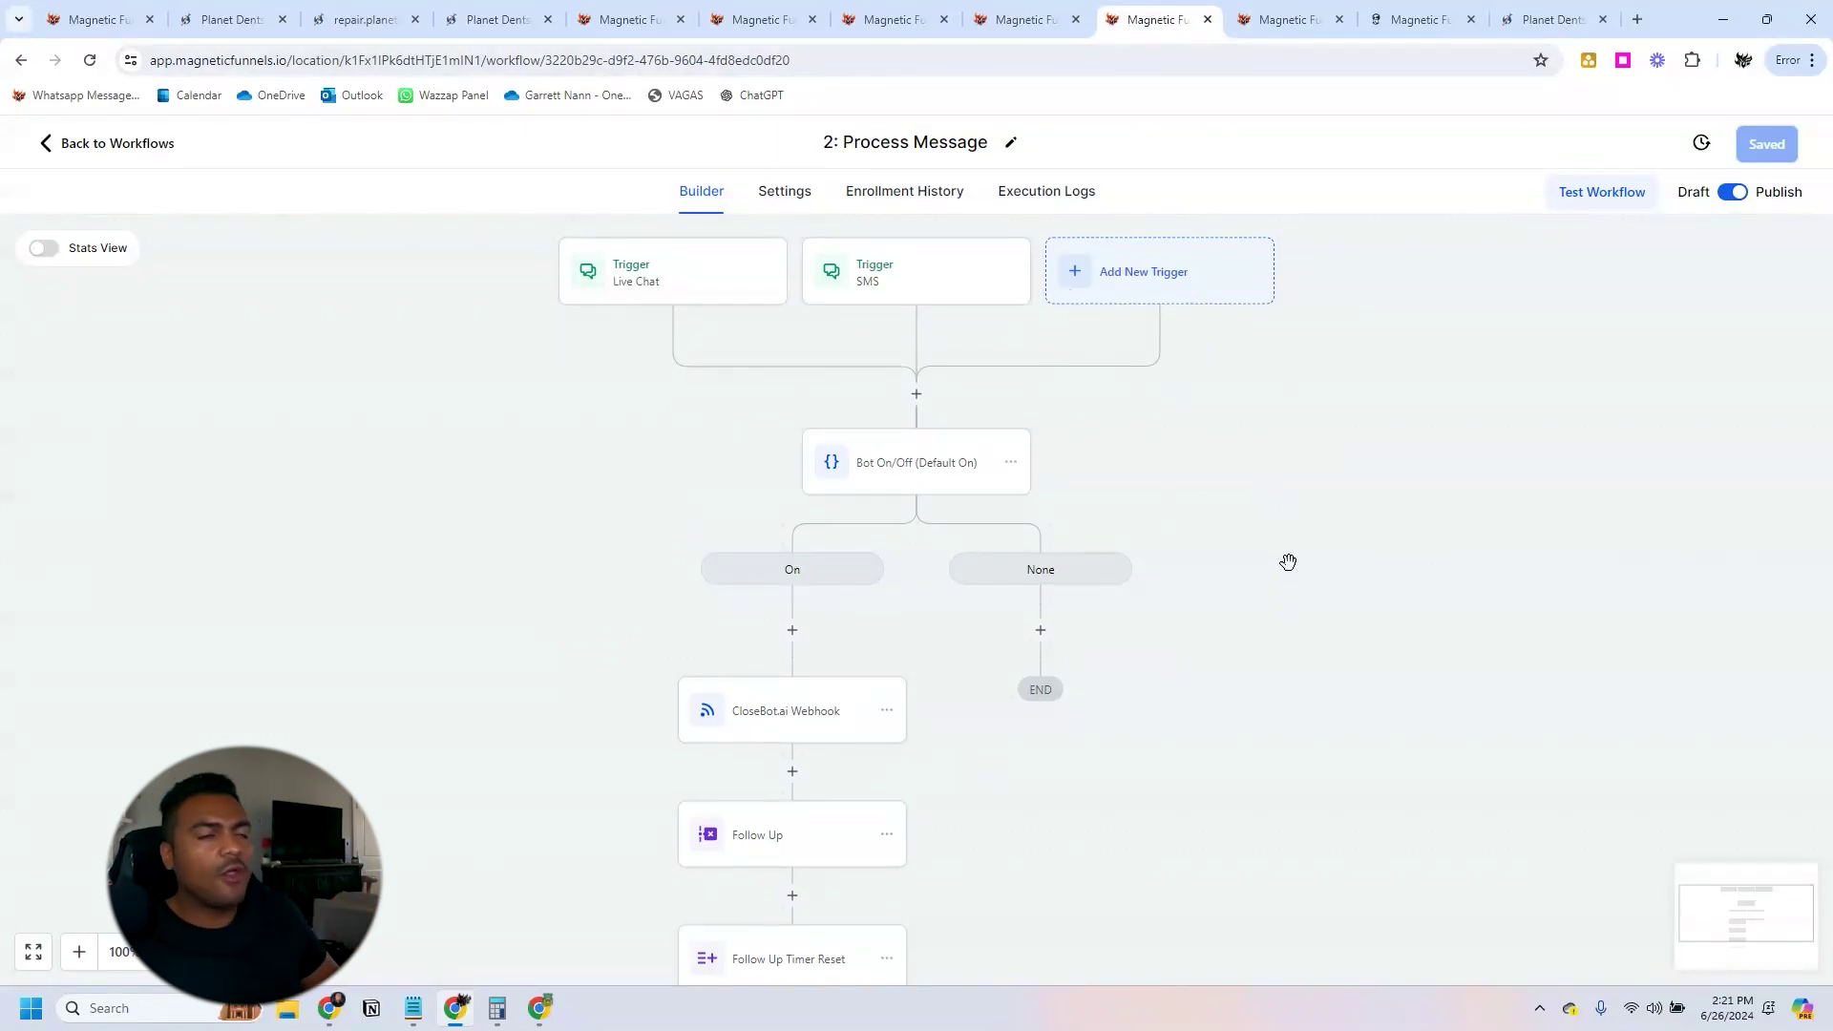
left_click_drag(1312, 543, 1219, 344)
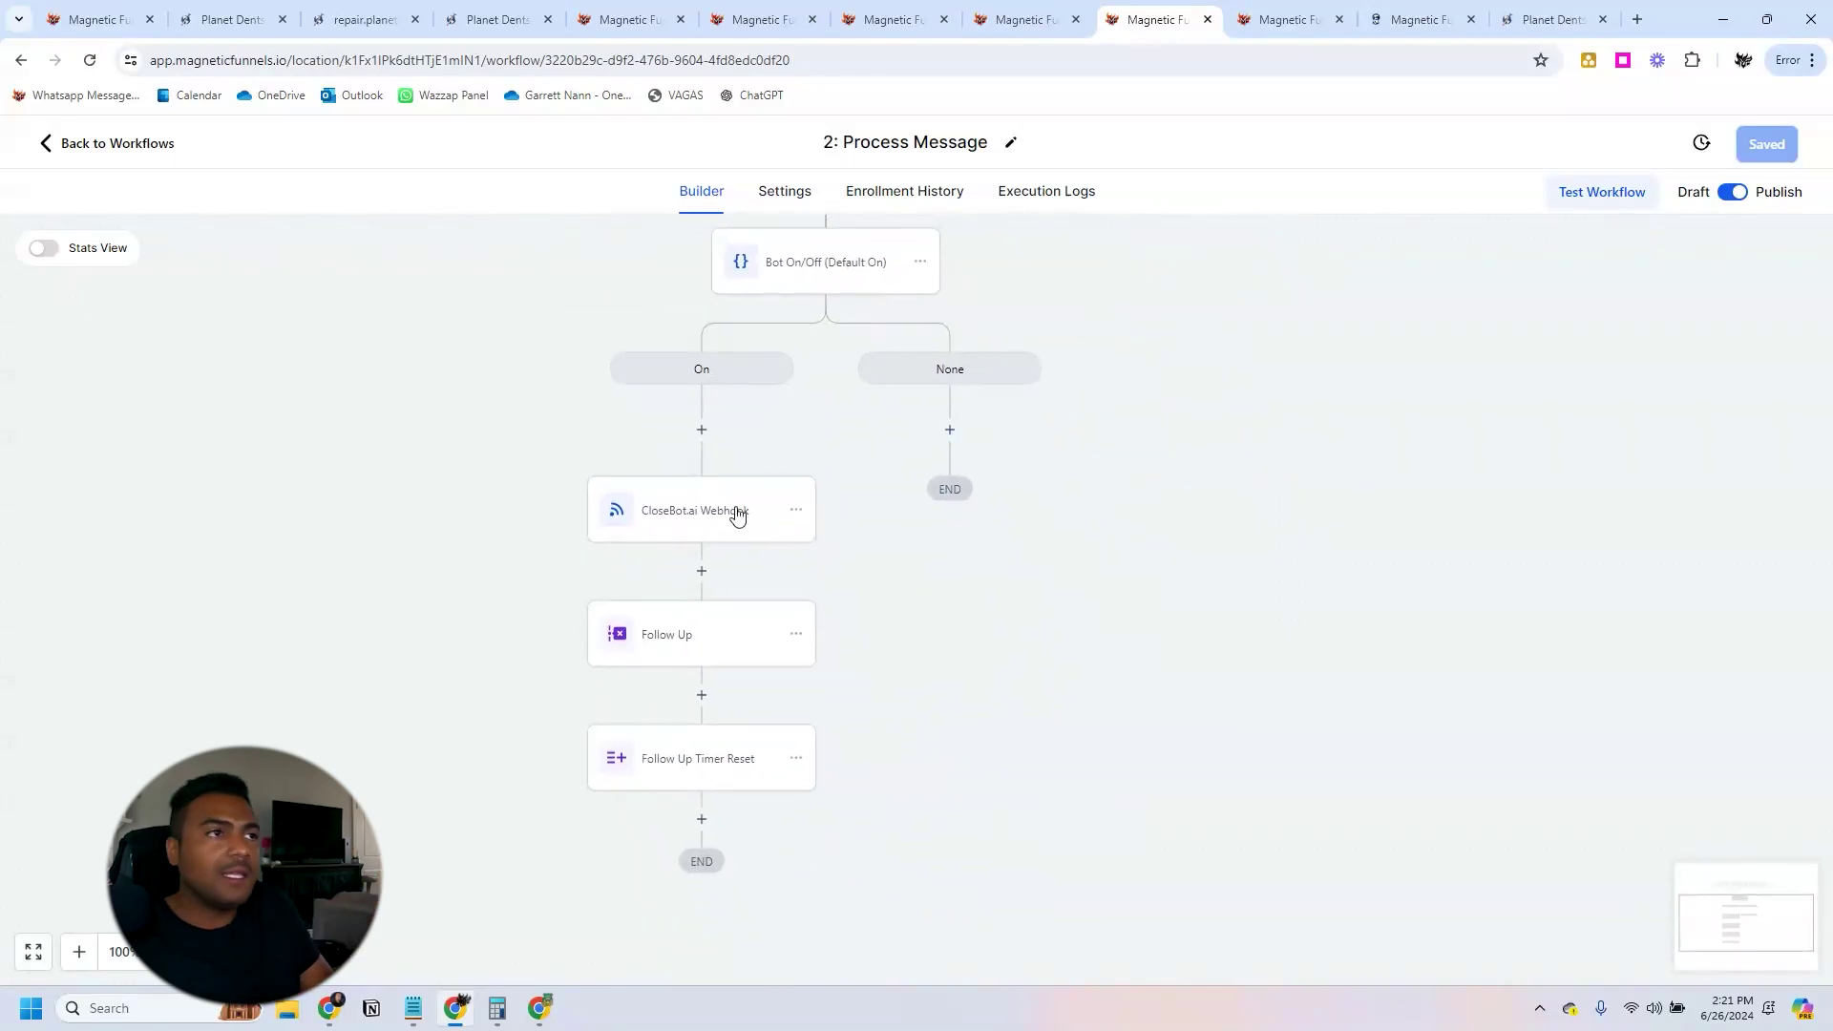
left_click(705, 525)
scroll(1397, 666, "down", 2)
left_click(1355, 791)
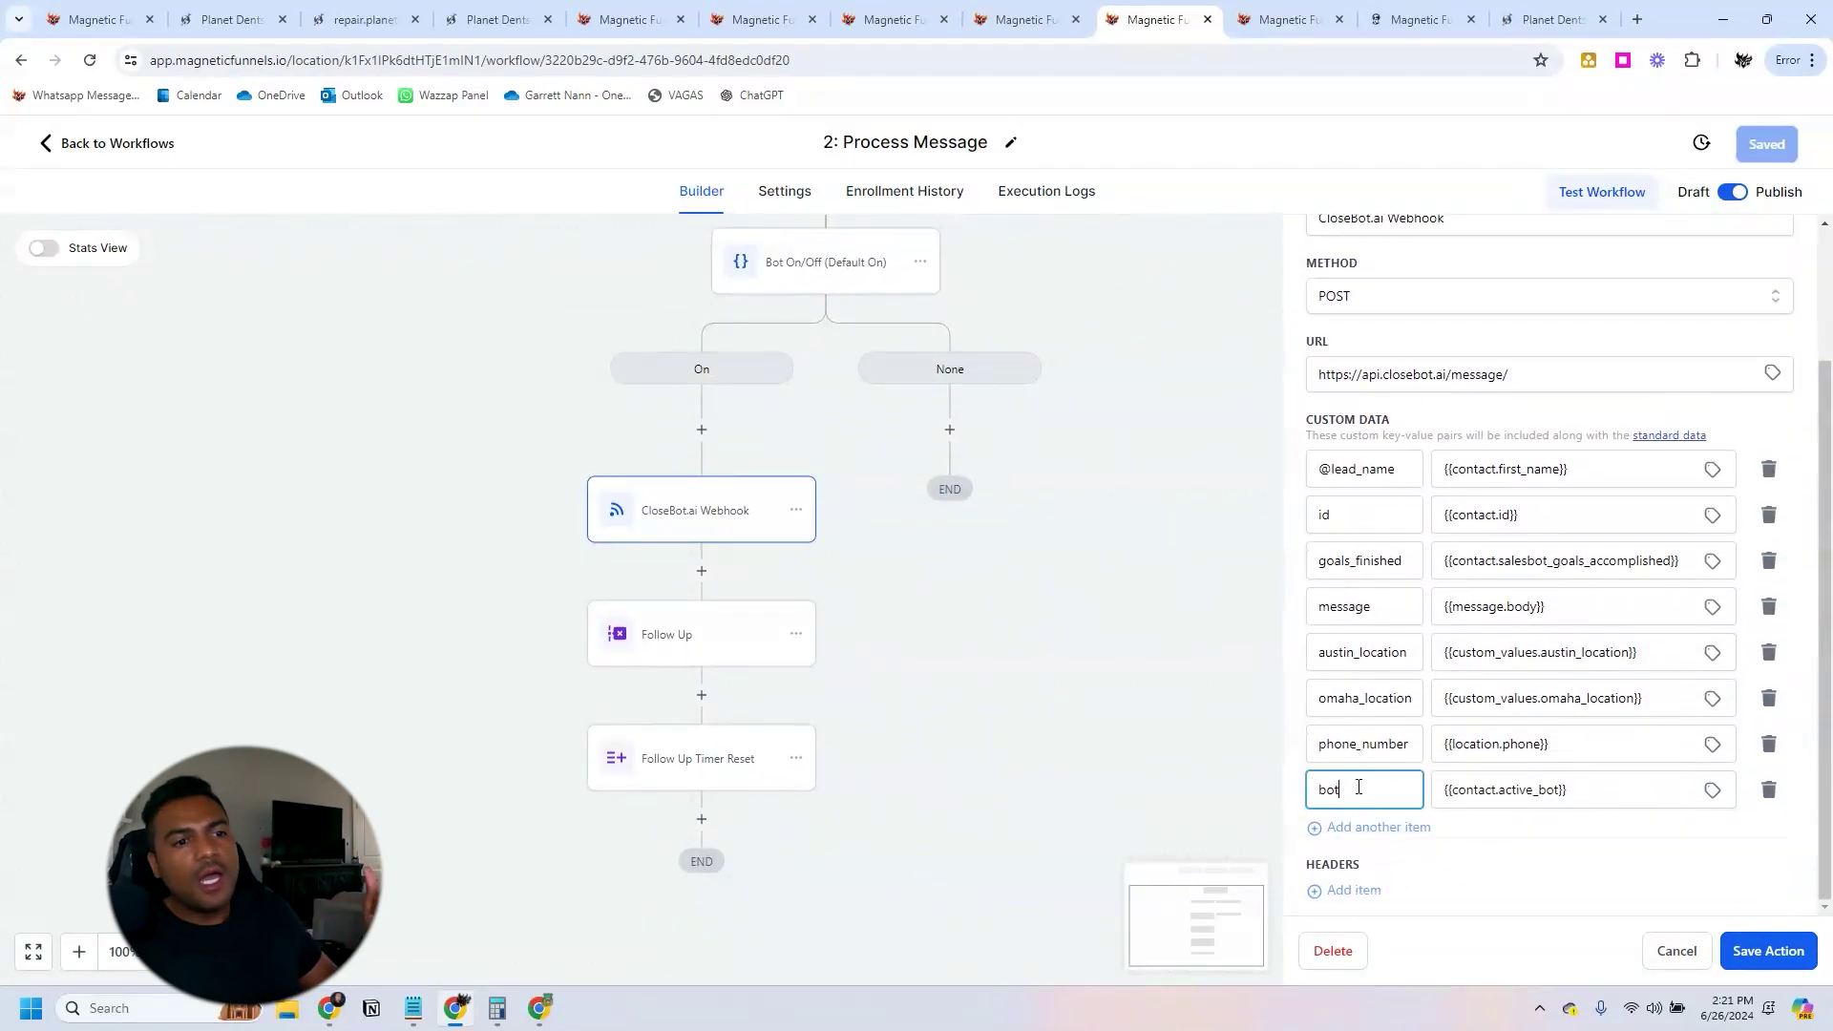
left_click_drag(1579, 795, 1513, 785)
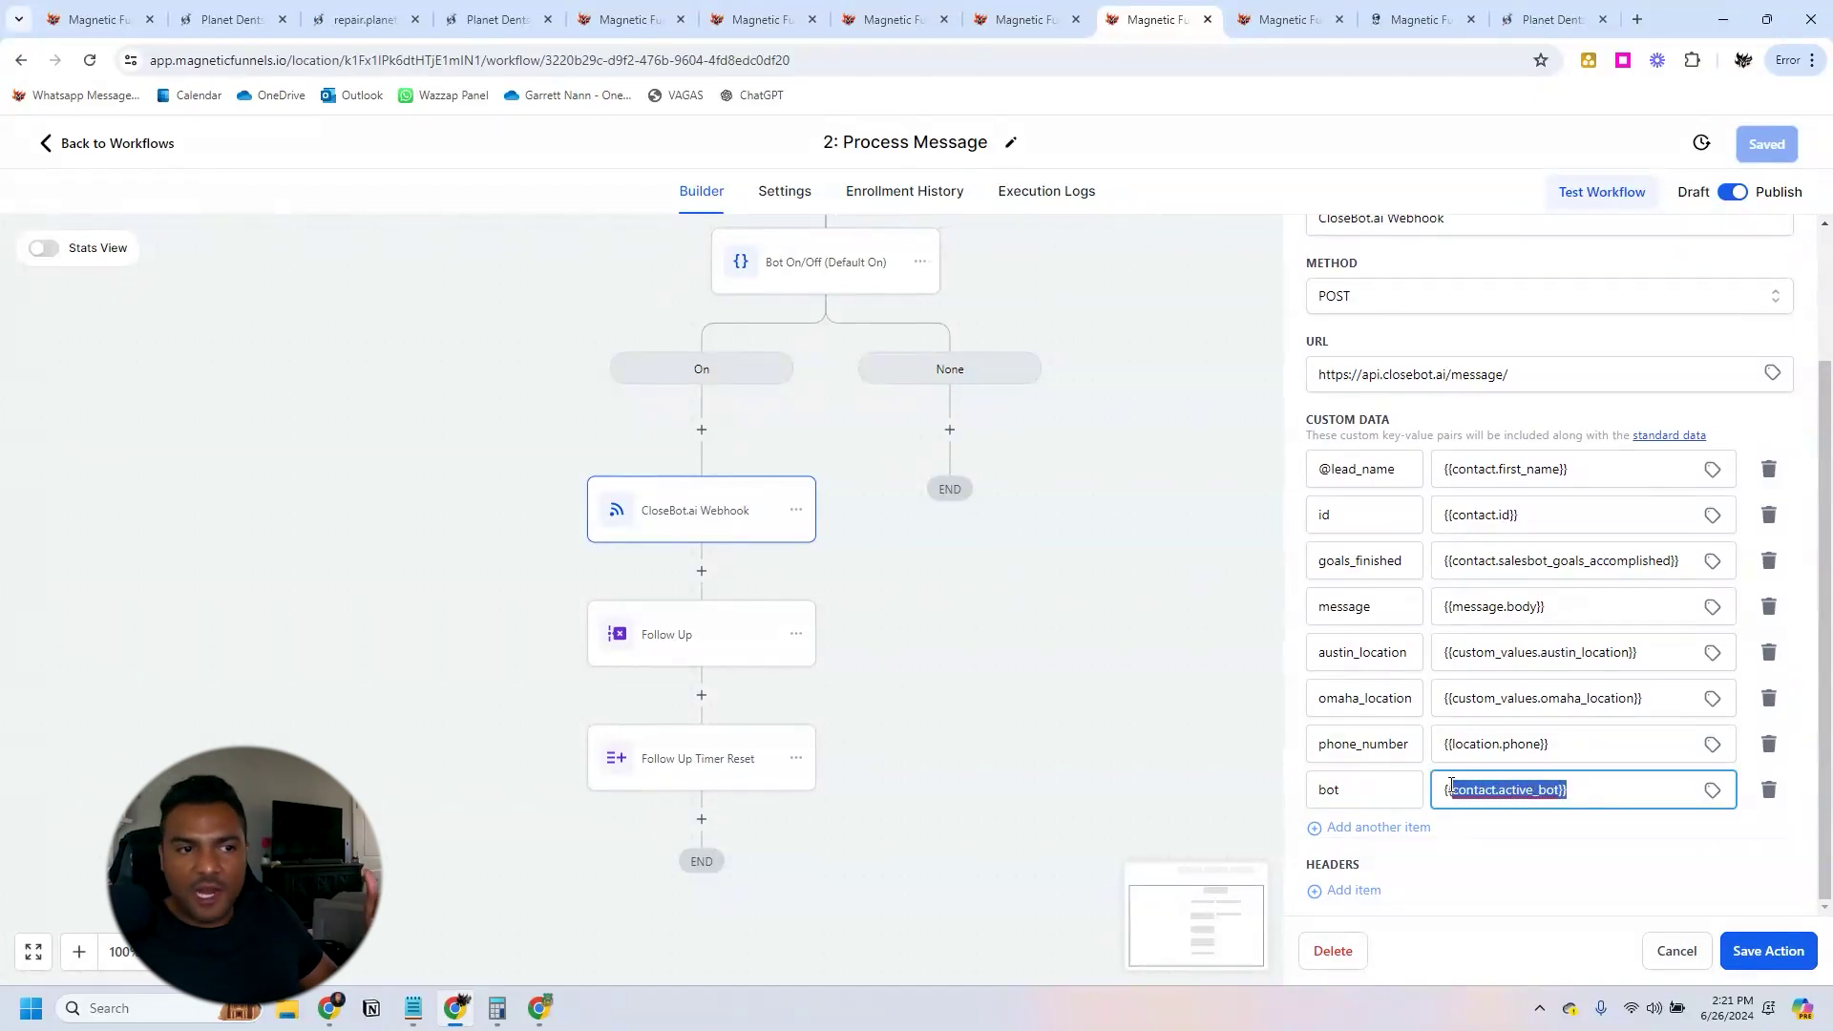
double_click(1489, 789)
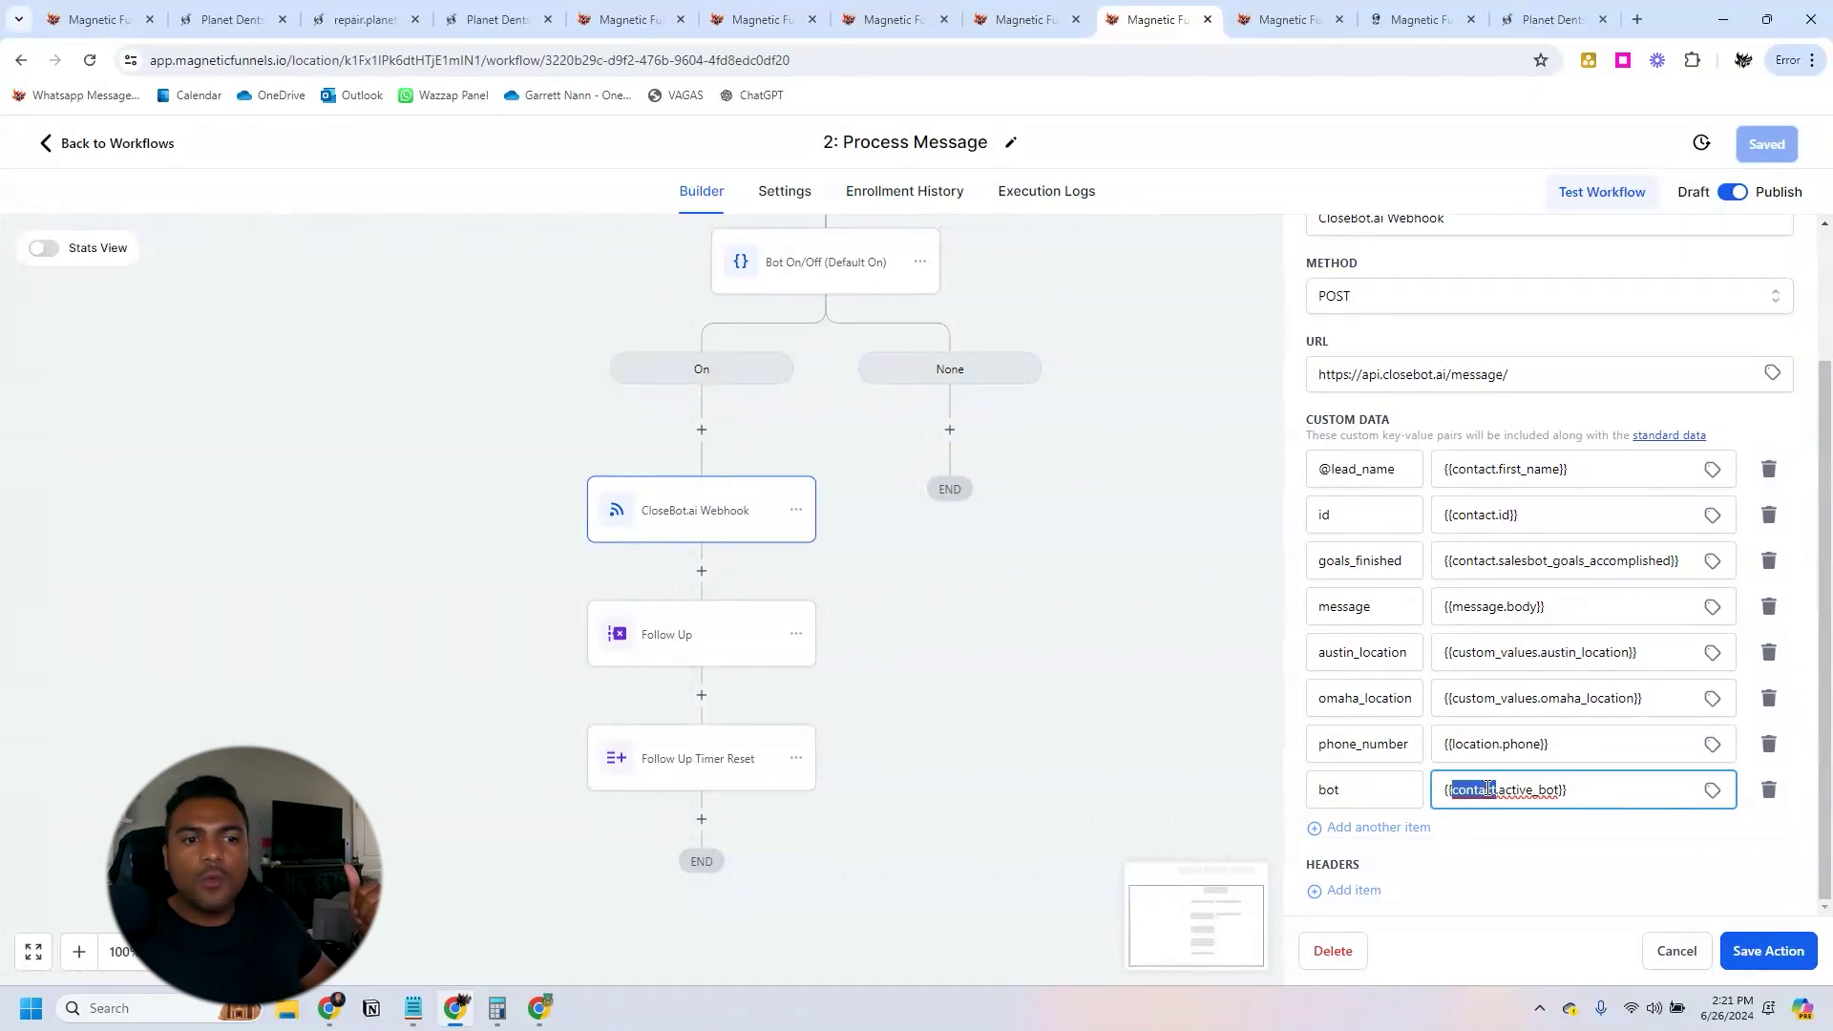
left_click(1712, 791)
left_click(1691, 516)
scroll(1690, 649, "down", 4)
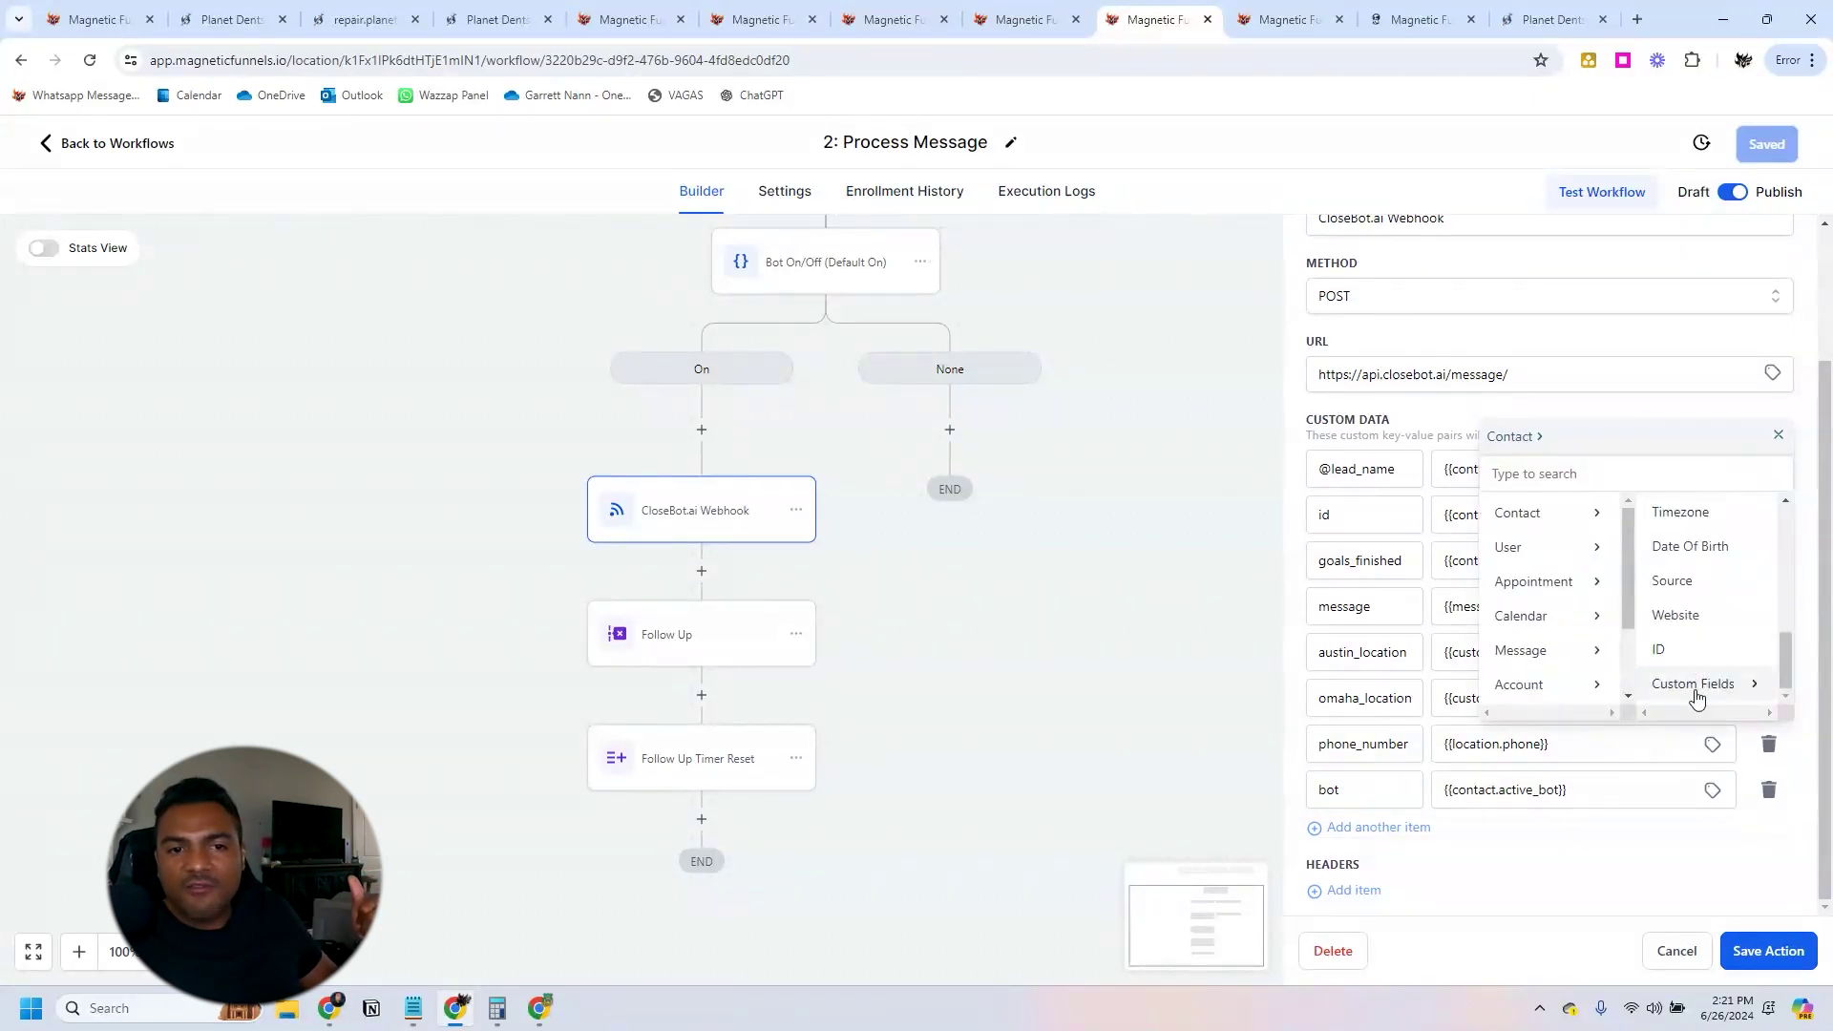
left_click(1696, 695)
left_click(1578, 790)
left_click(1602, 878)
left_click(1640, 793)
left_click(1598, 750)
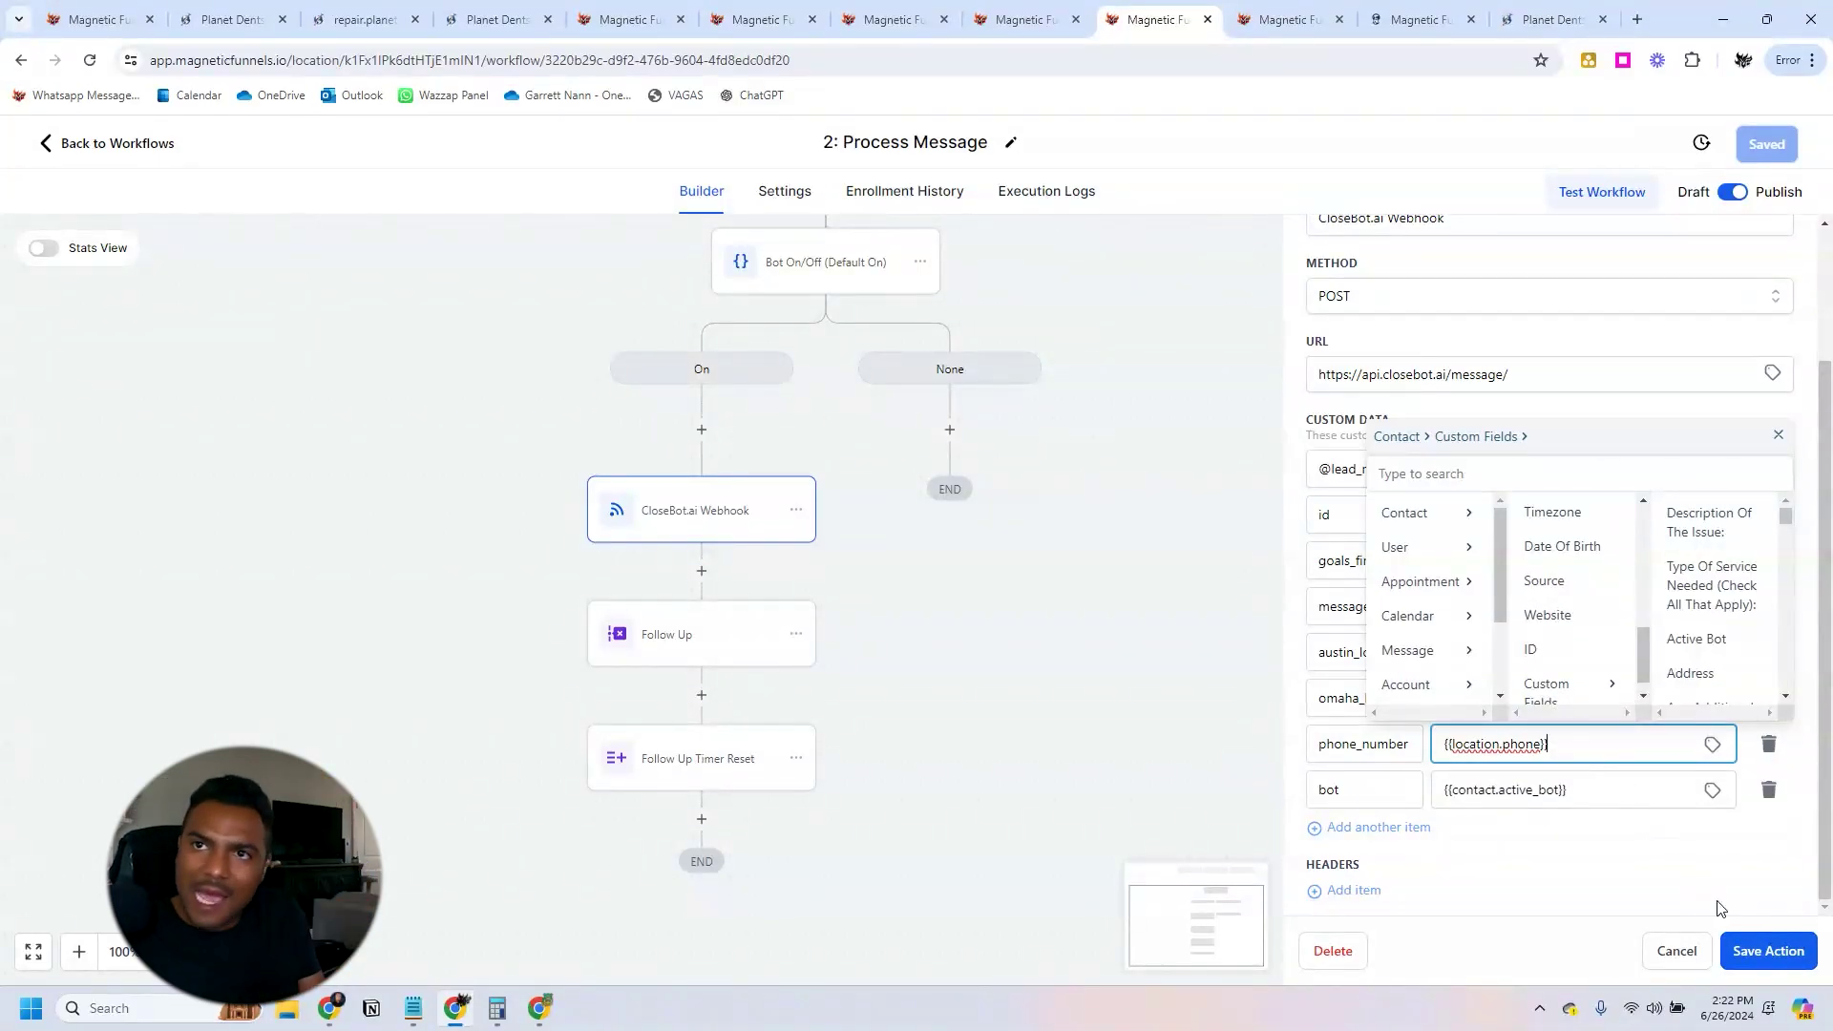
left_click(1755, 955)
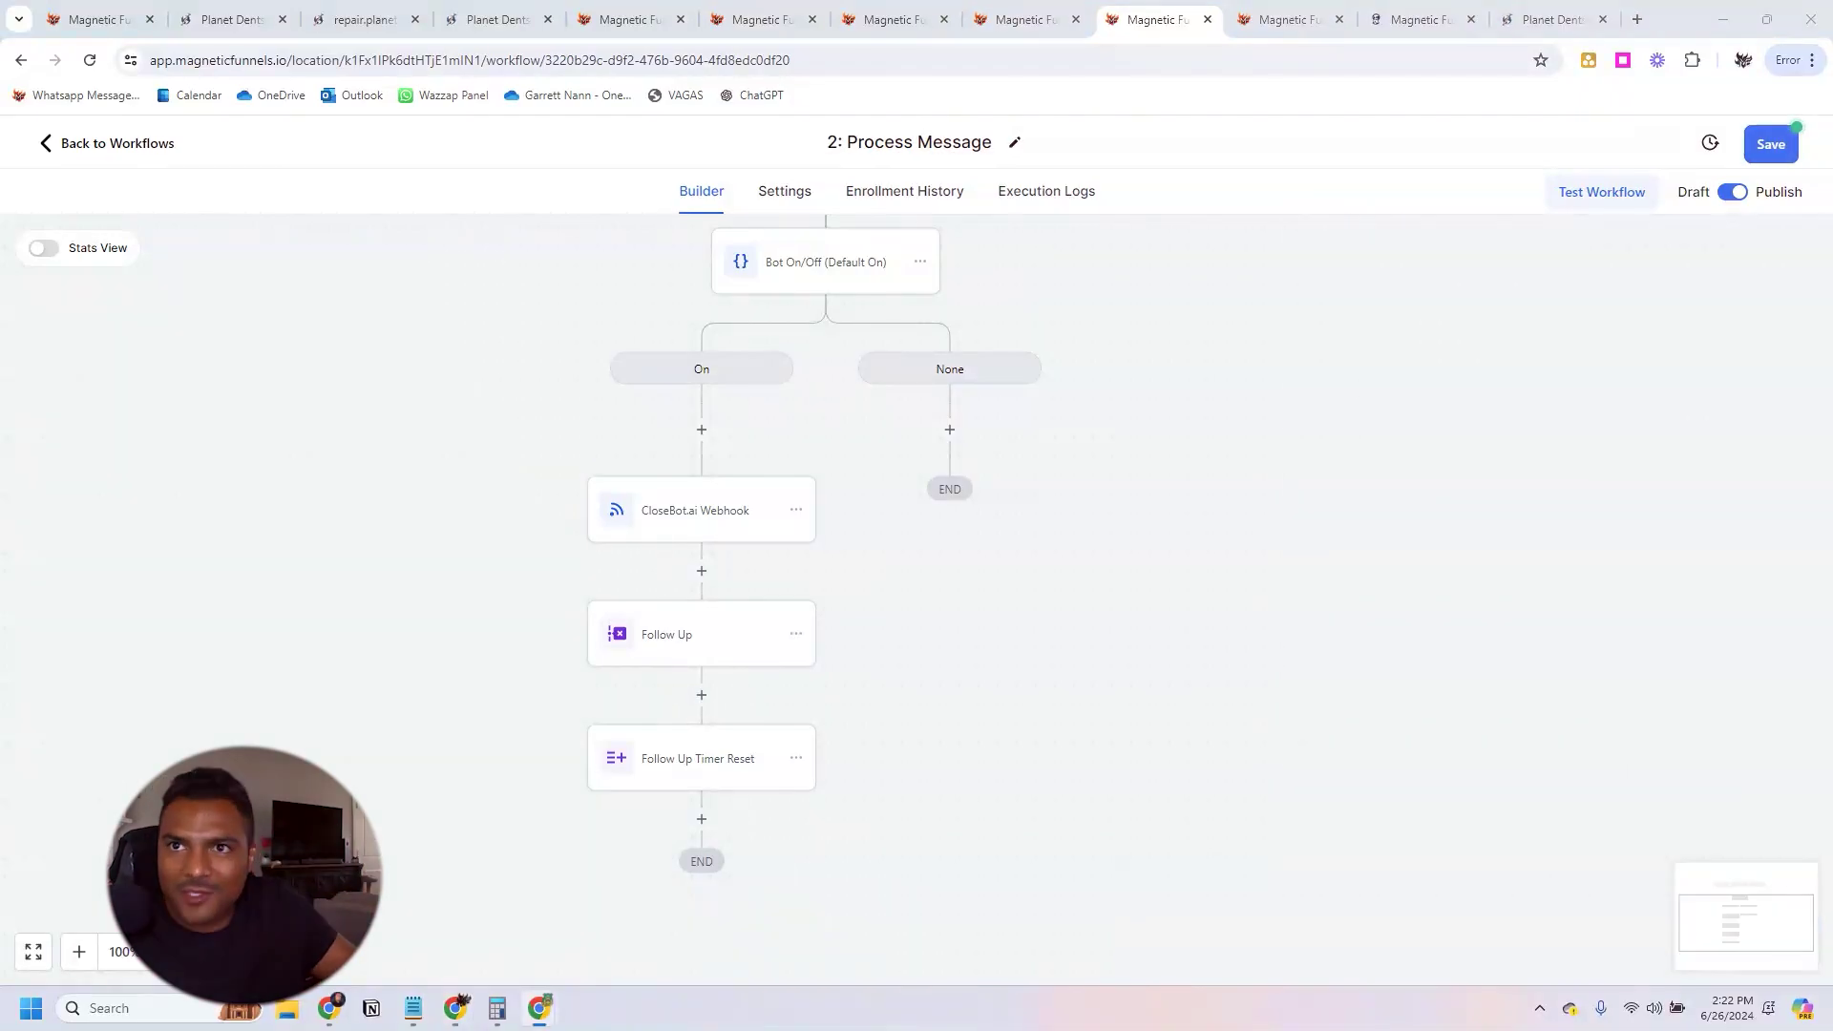